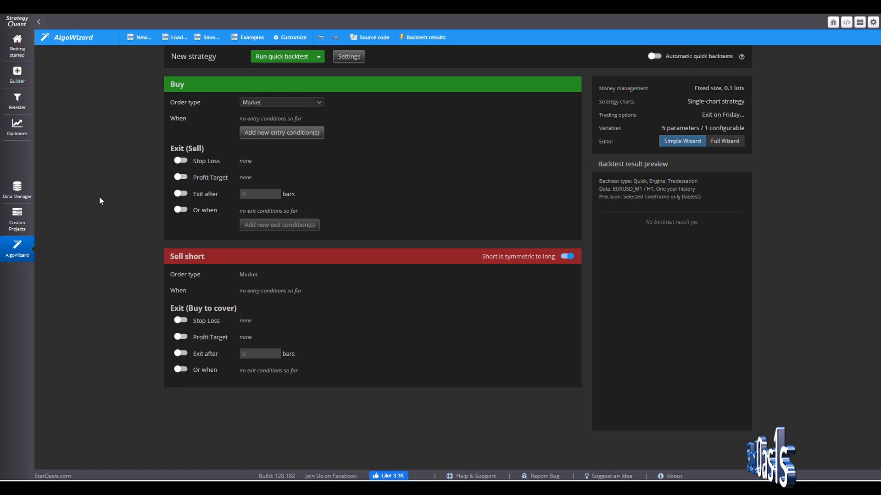
# Step: Create a new strategy with the simple wizard, briefly checking the full wizard editor before returning to the simple one
pyautogui.click(140, 39)
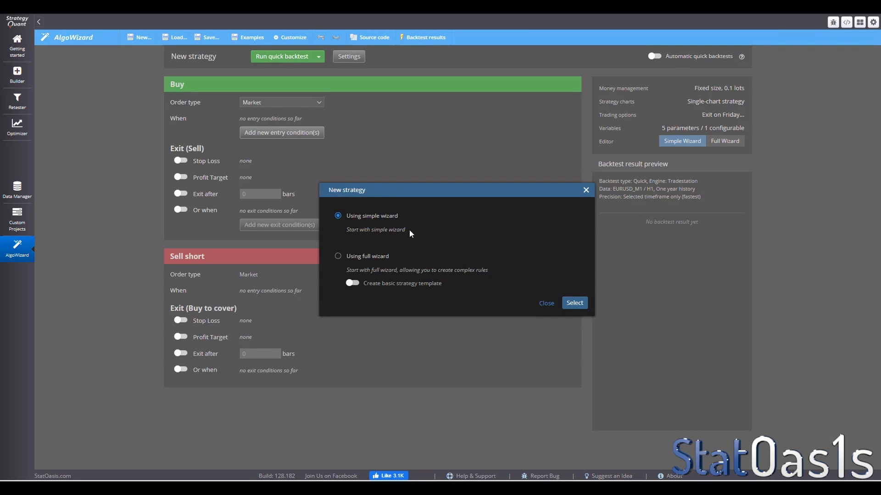
pyautogui.click(573, 303)
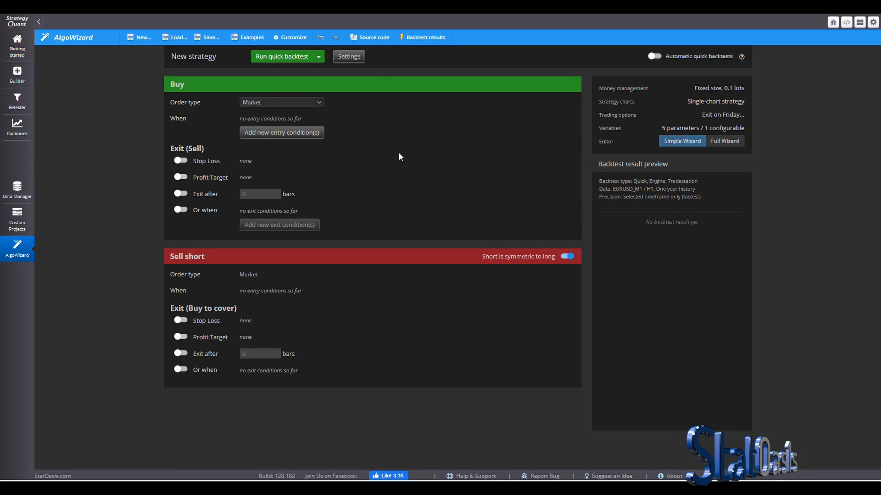
pyautogui.click(714, 145)
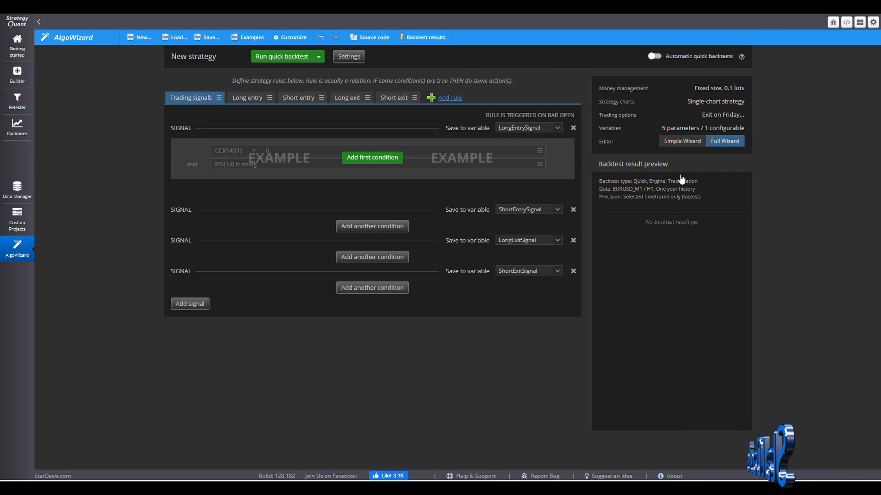
pyautogui.click(681, 143)
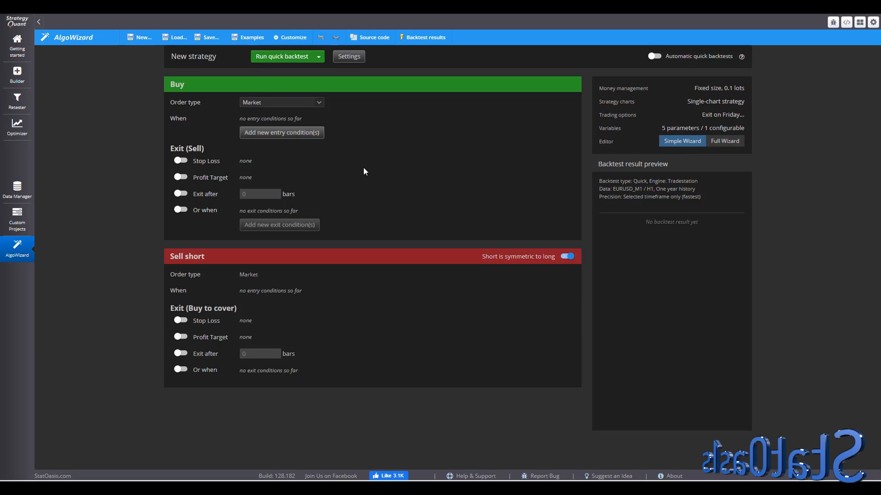
# Step: In the strategy and backtest settings, keep the Tradestation engine and choose CL_Investing.com as the backtest symbol
pyautogui.click(348, 56)
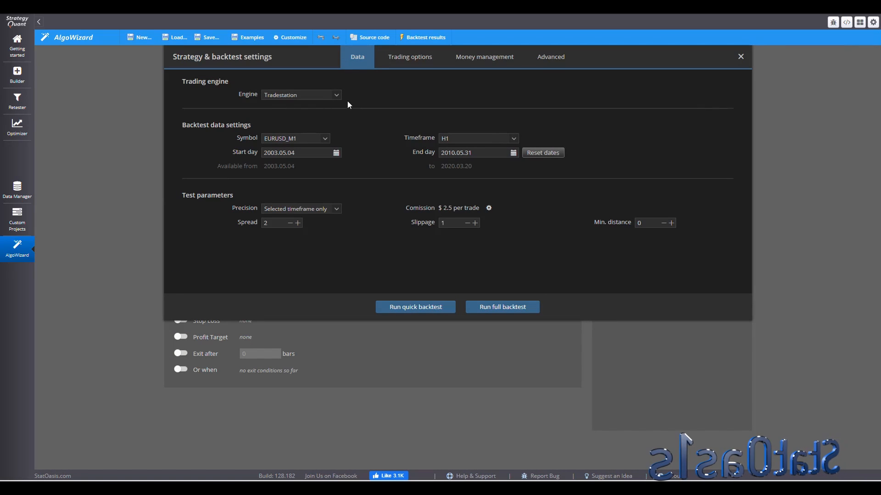
pyautogui.click(330, 97)
pyautogui.click(295, 130)
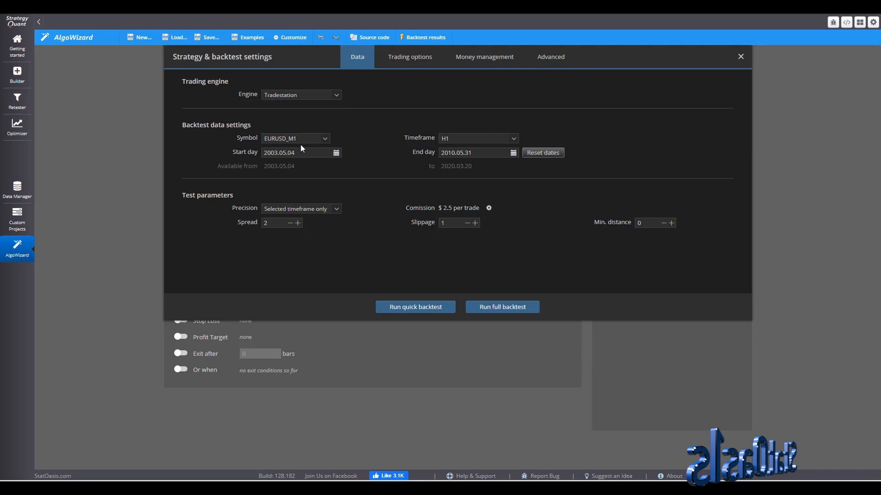
pyautogui.click(321, 140)
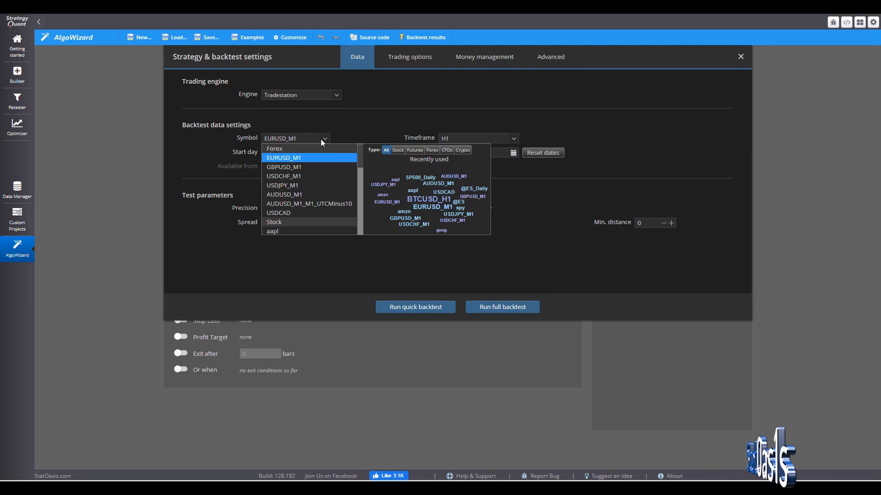
pyautogui.moveTo(359, 158); pyautogui.dragTo(363, 231)
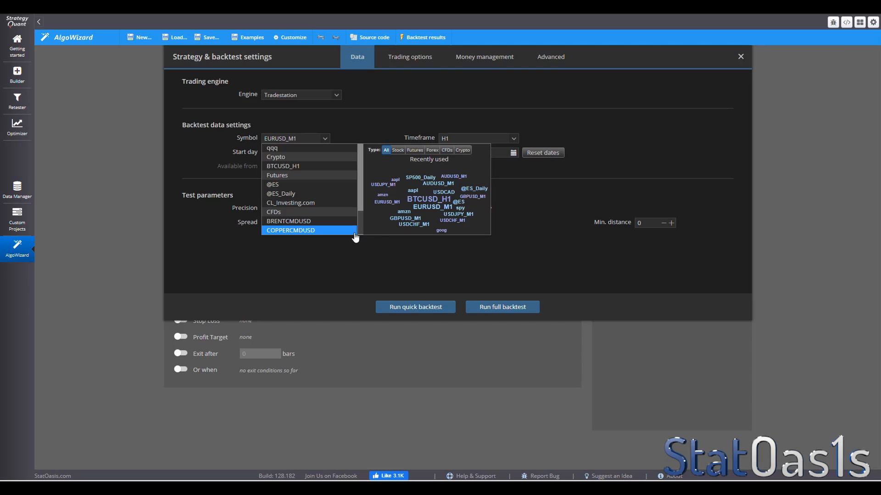
pyautogui.click(291, 204)
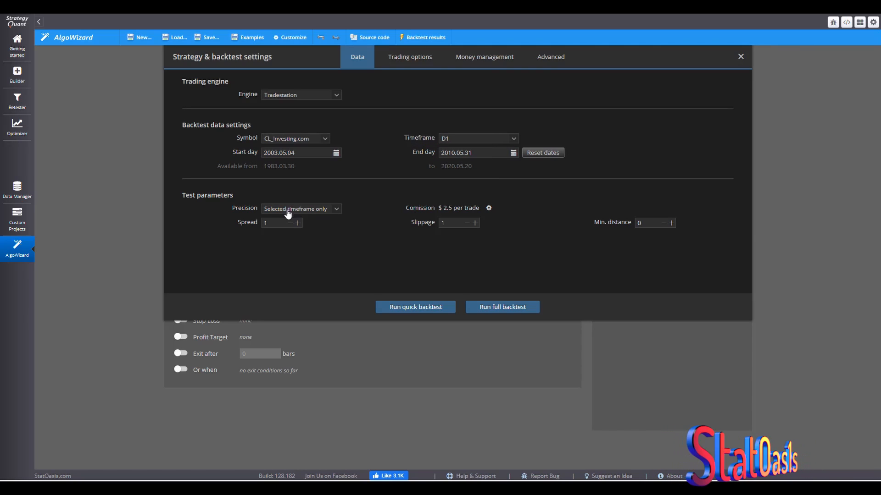
# Step: Reset the backtest dates to the full available range and set the end day to 2010.01.01
pyautogui.click(537, 153)
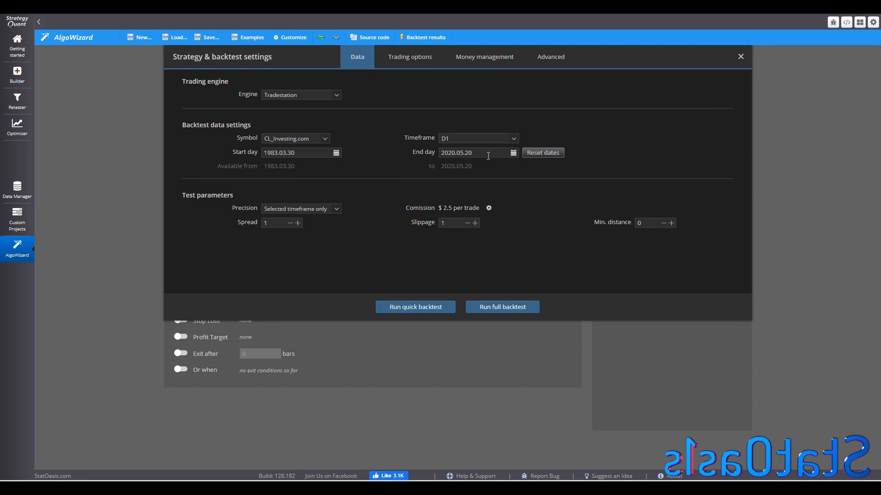
pyautogui.click(513, 153)
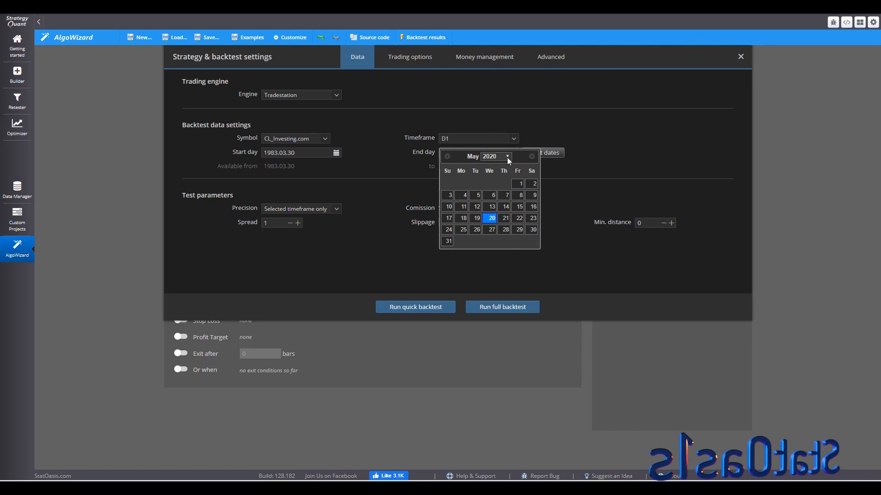
pyautogui.click(507, 157)
pyautogui.click(494, 167)
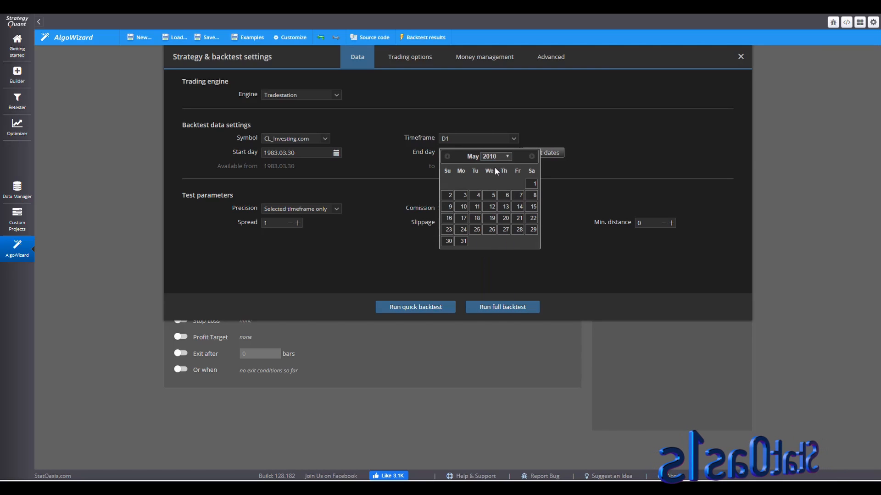
pyautogui.click(446, 156)
pyautogui.click(446, 156)
pyautogui.click(446, 156)
pyautogui.click(446, 156)
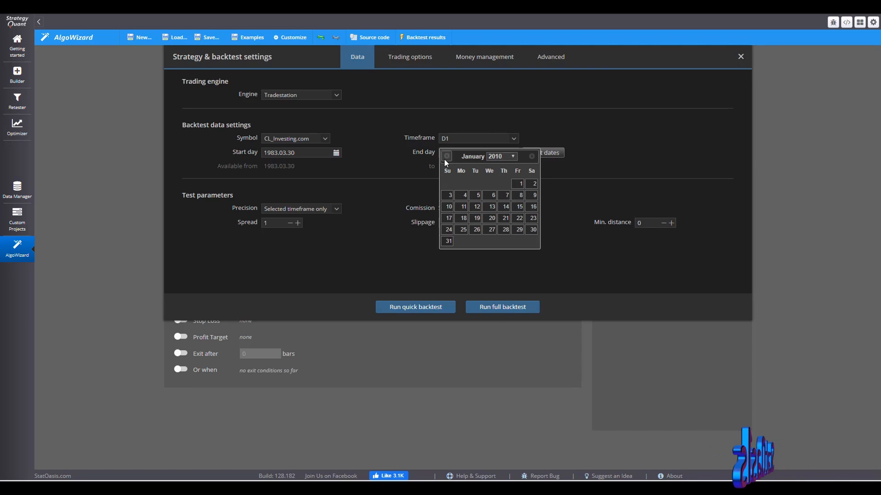
pyautogui.click(520, 184)
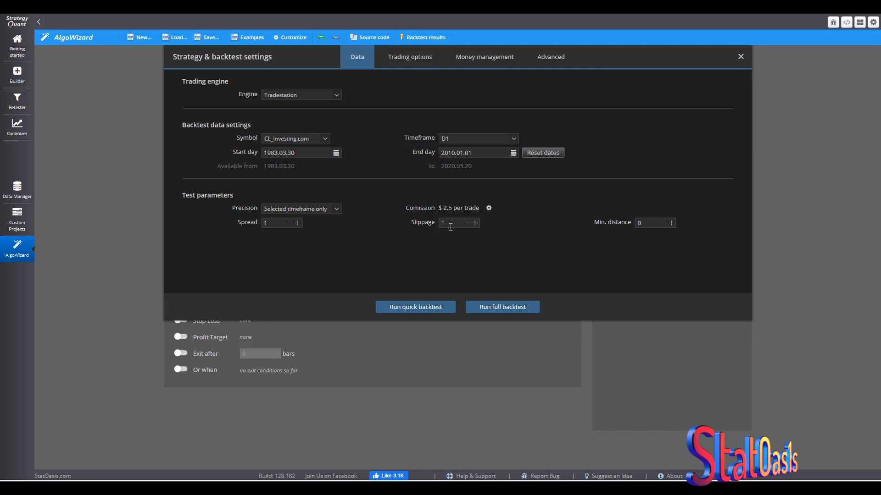
# Step: Look over the trading options, set the fixed order size to 1 in money management, and close the settings
pyautogui.click(411, 58)
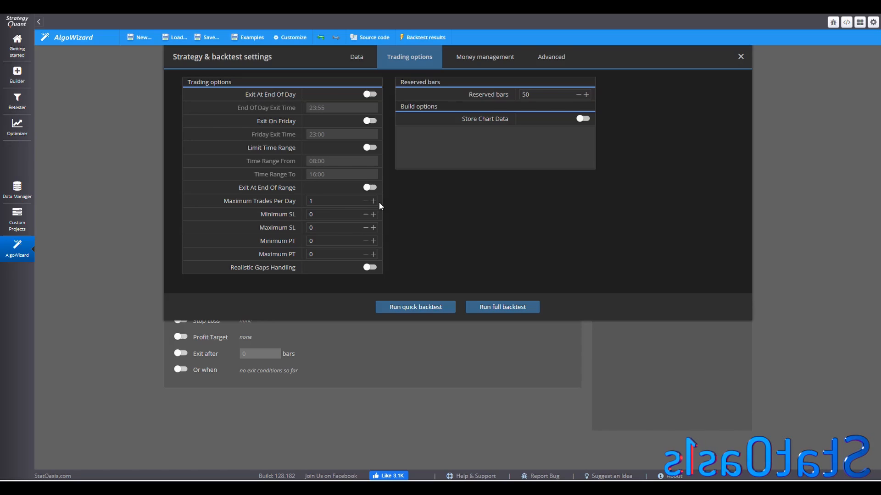
pyautogui.click(472, 56)
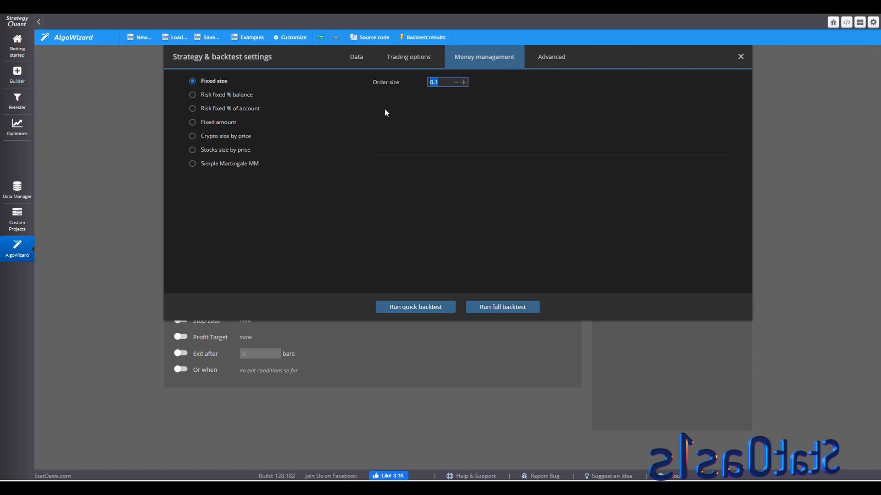
pyautogui.write('1')
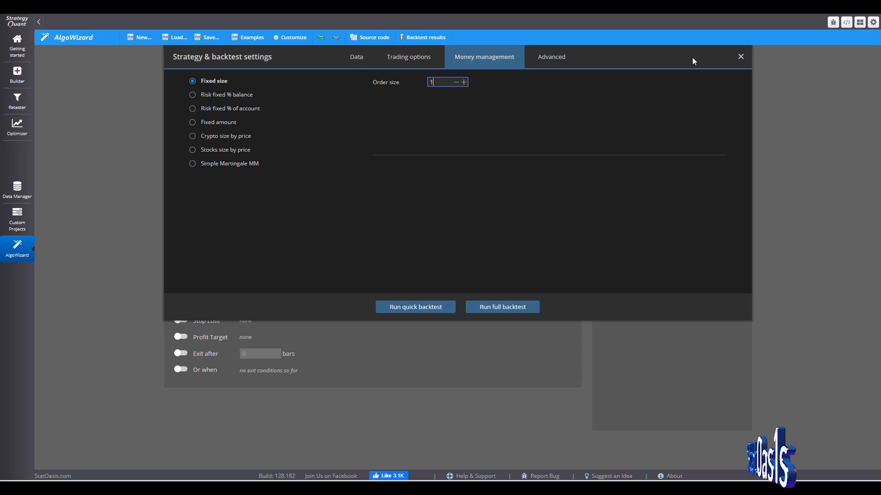
pyautogui.click(740, 57)
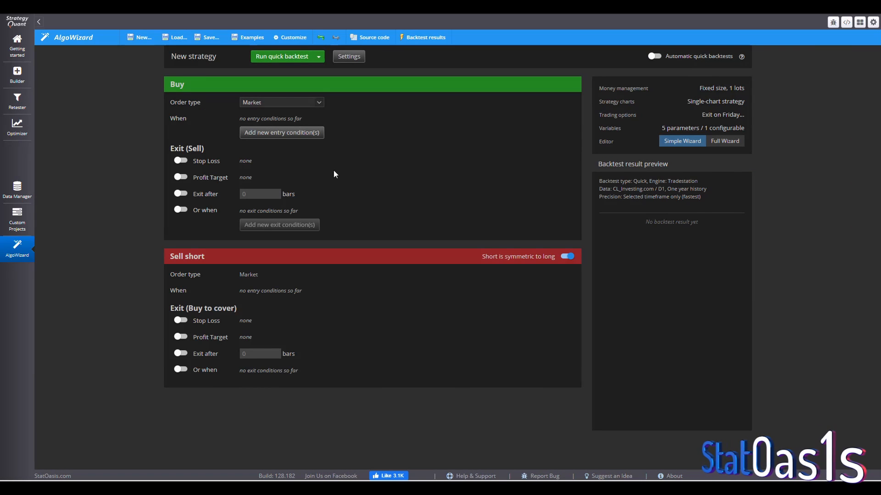
# Step: Add a buy entry condition requiring Close[1] to be greater than Close[3]
pyautogui.click(275, 134)
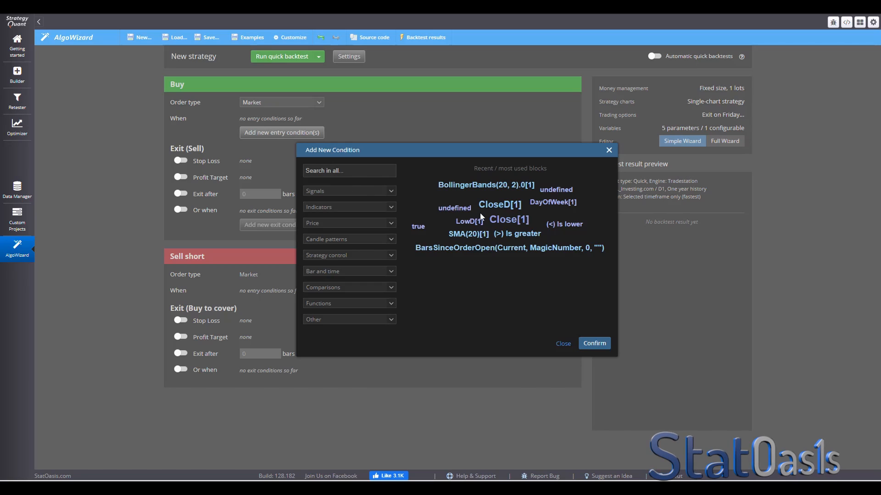
pyautogui.click(507, 220)
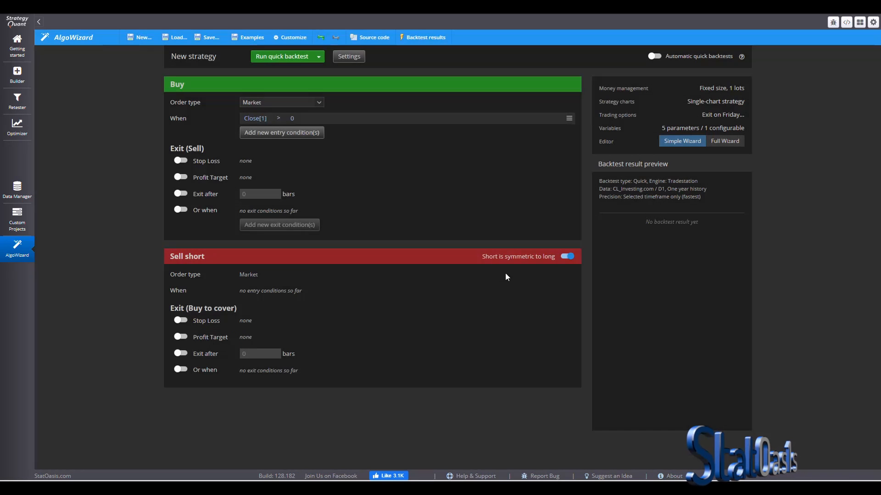
pyautogui.click(290, 119)
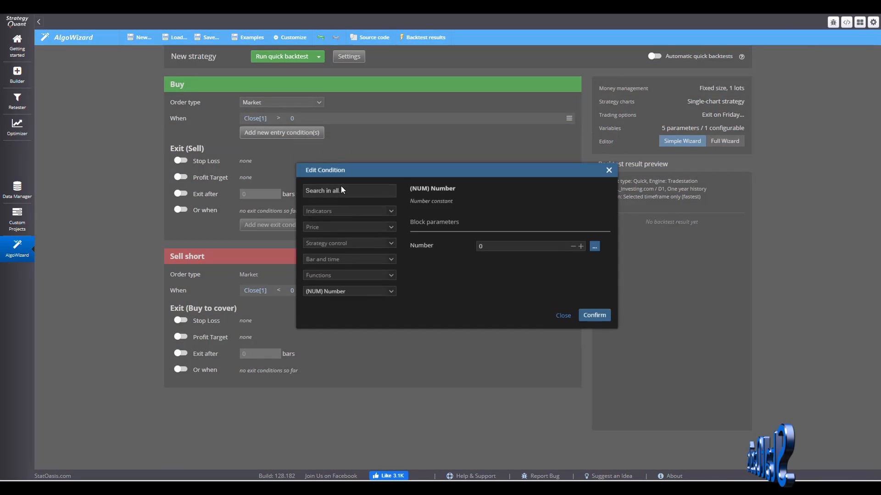
pyautogui.click(343, 195)
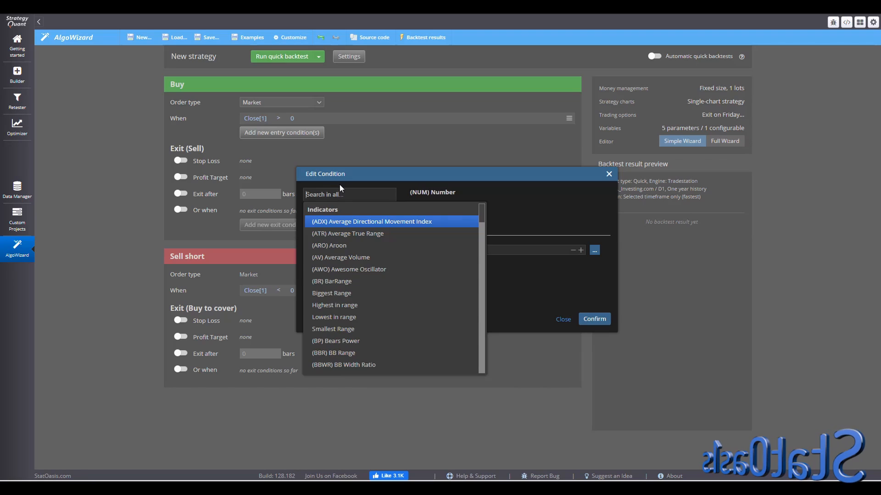
pyautogui.write('clos')
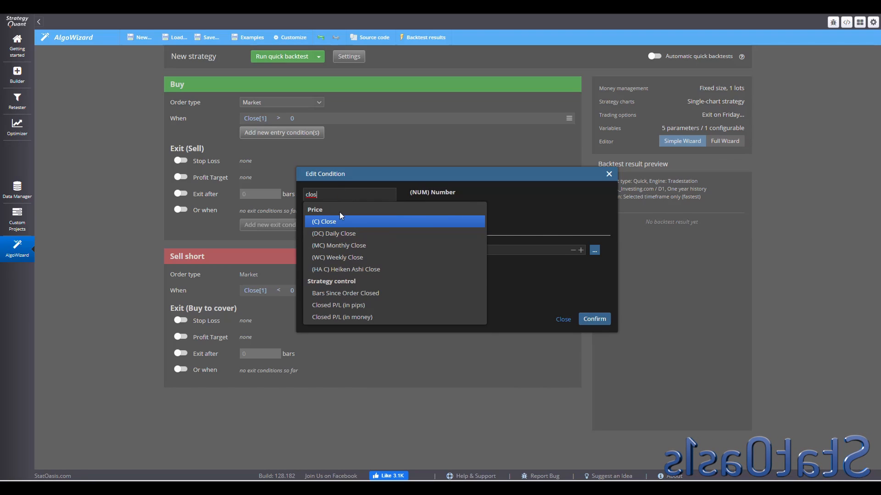
pyautogui.click(340, 222)
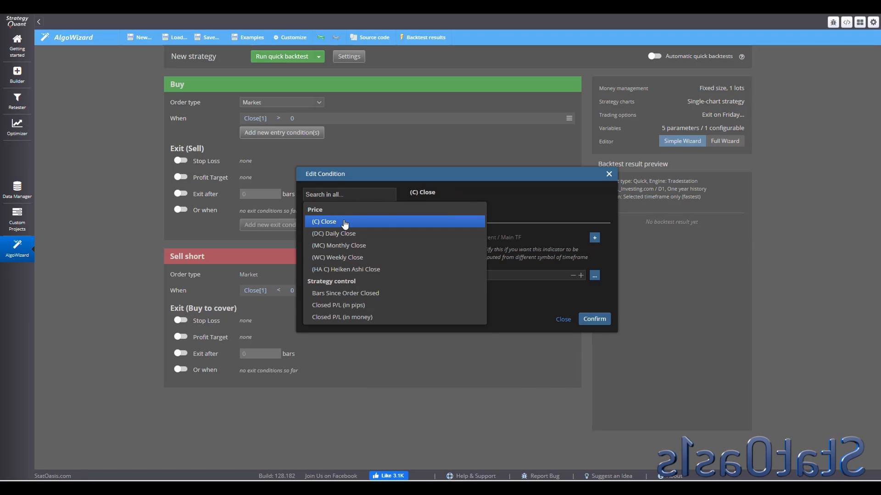
pyautogui.click(580, 275)
pyautogui.click(581, 276)
pyautogui.click(593, 320)
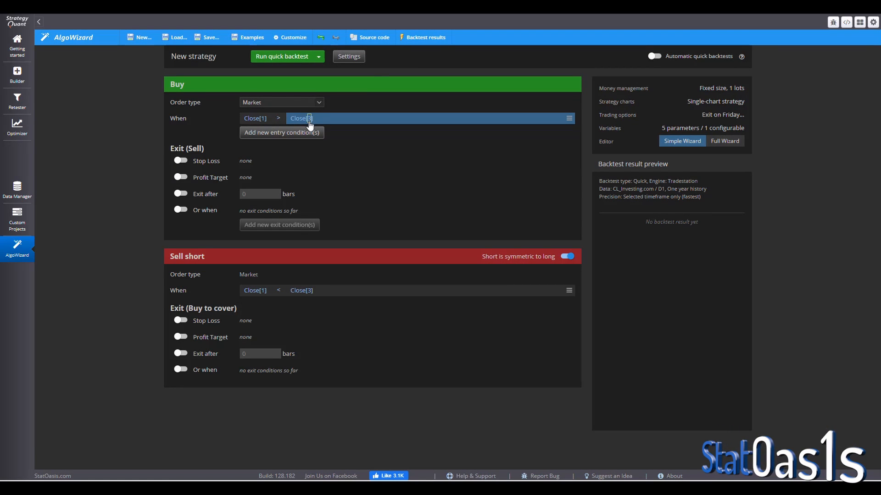
# Step: Set the shift of the first Close in the buy entry condition to 0
pyautogui.click(264, 121)
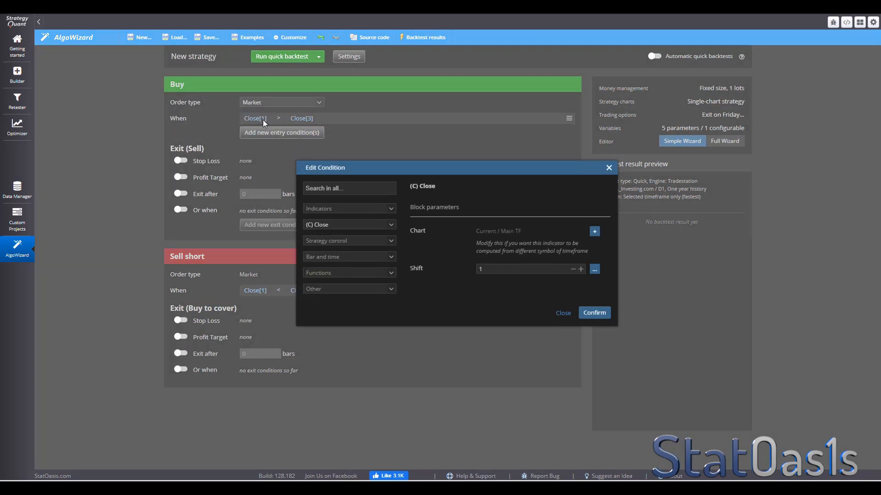
pyautogui.click(572, 275)
pyautogui.click(594, 319)
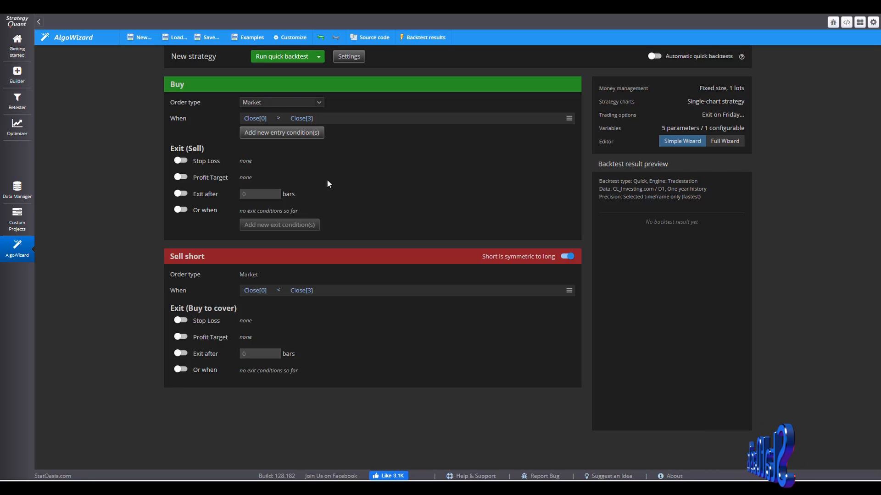
# Step: Enable the buy exit after 5 bars and an ATR-based profit target of 1 * ATR(20)
pyautogui.click(199, 197)
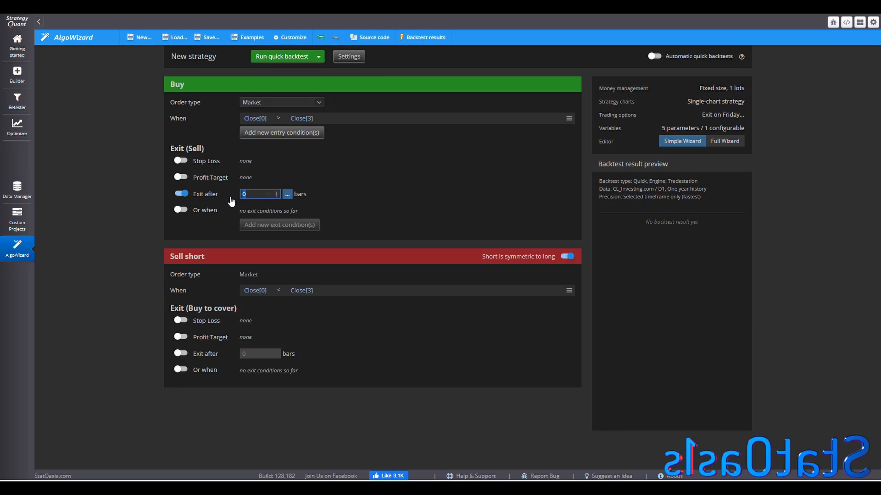
pyautogui.write('5')
pyautogui.click(206, 183)
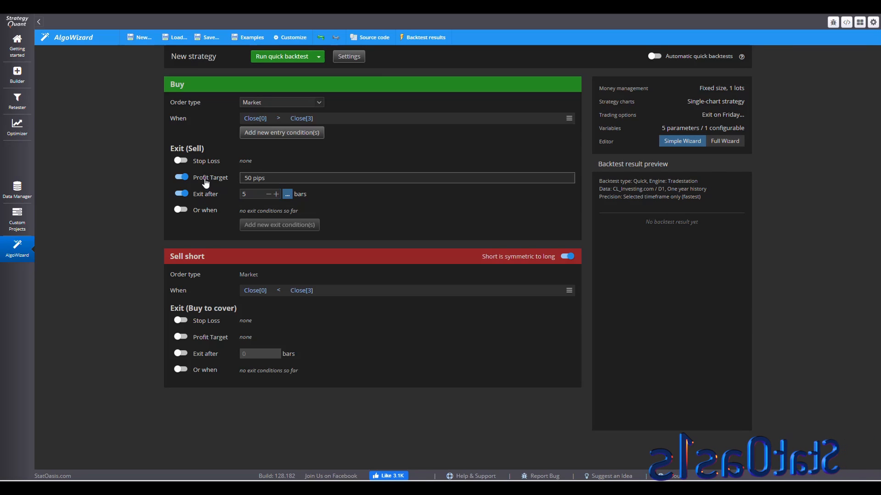
pyautogui.click(282, 178)
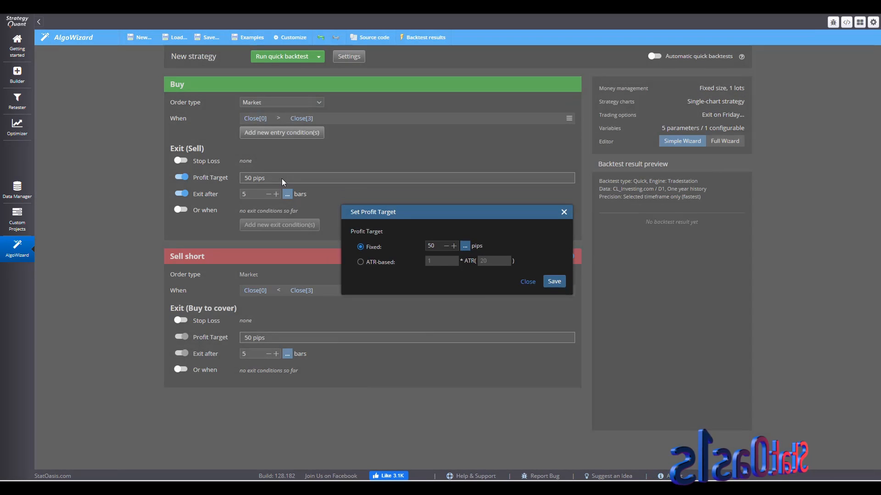
pyautogui.click(377, 262)
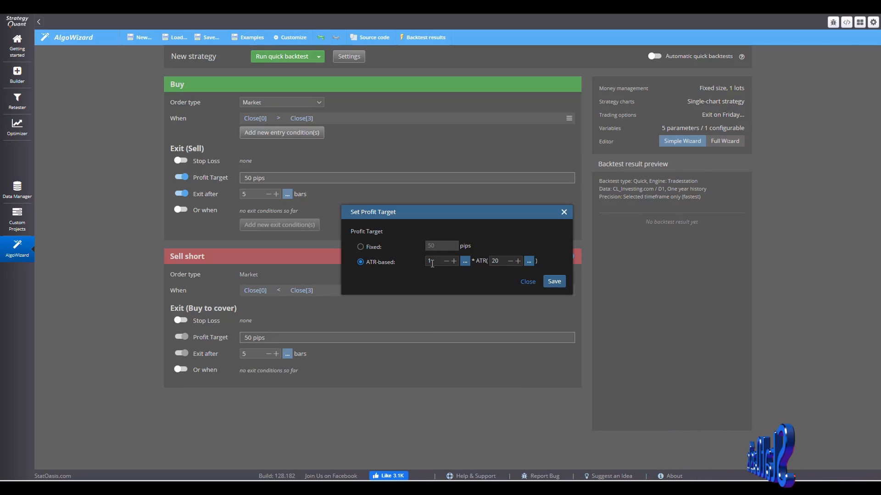
pyautogui.click(554, 282)
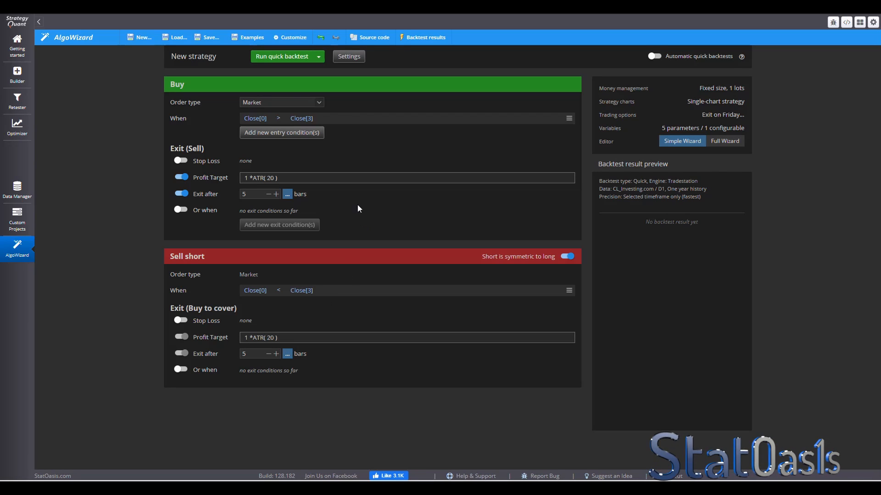
# Step: Run a full backtest of the strategy
pyautogui.click(318, 57)
pyautogui.click(312, 83)
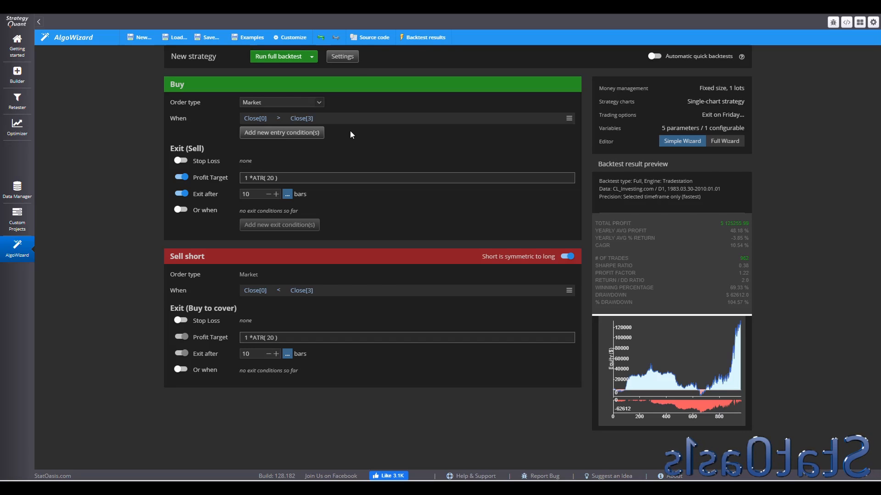
# Step: Replace the first operand of the buy entry condition with High, shift 0
pyautogui.click(260, 131)
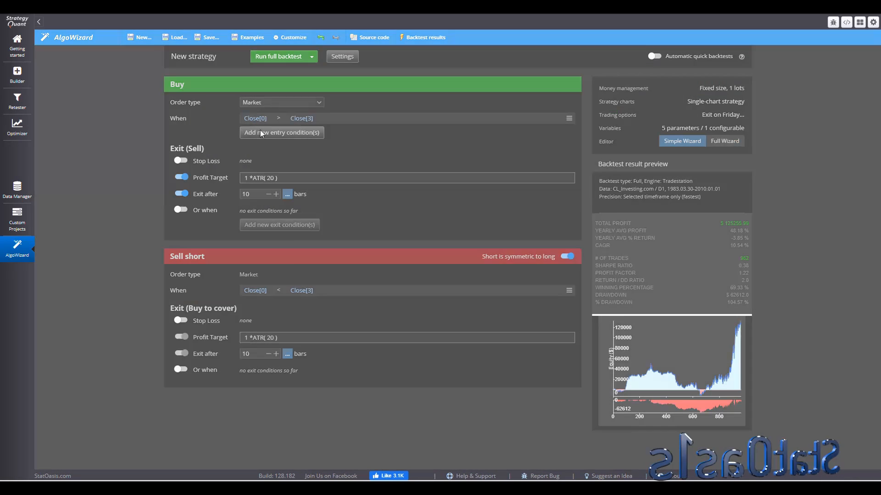
pyautogui.click(340, 234)
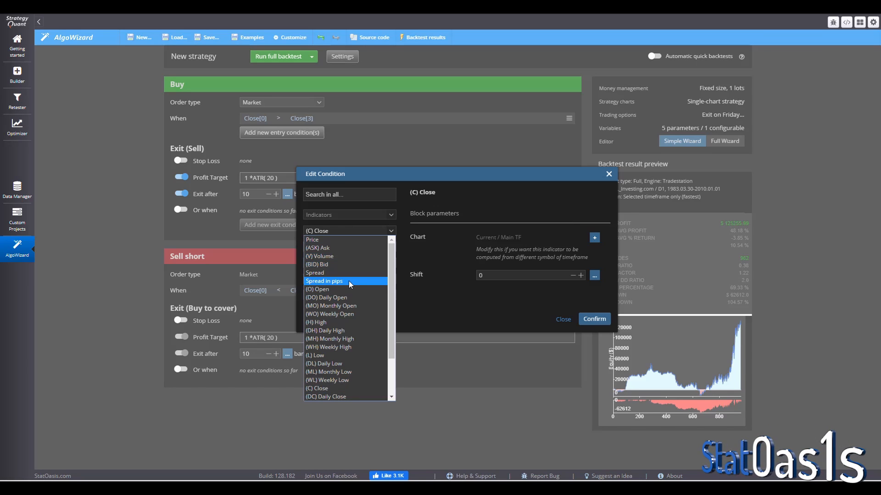
pyautogui.click(343, 323)
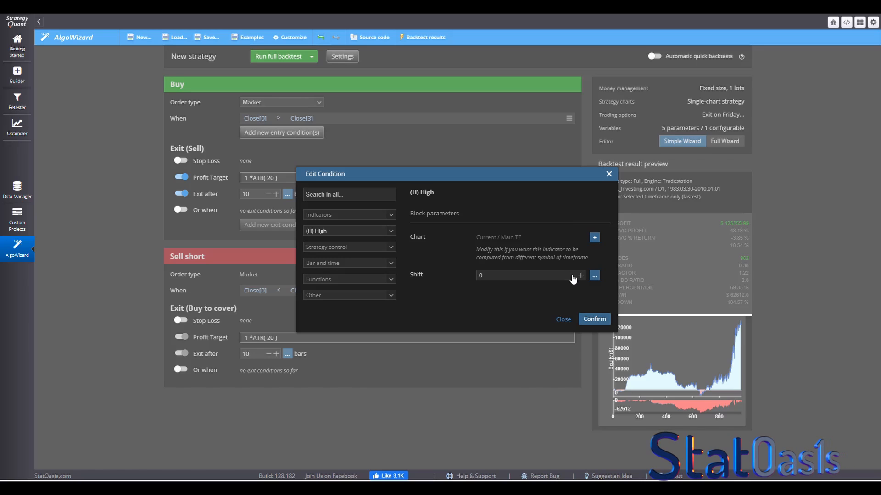
pyautogui.click(595, 318)
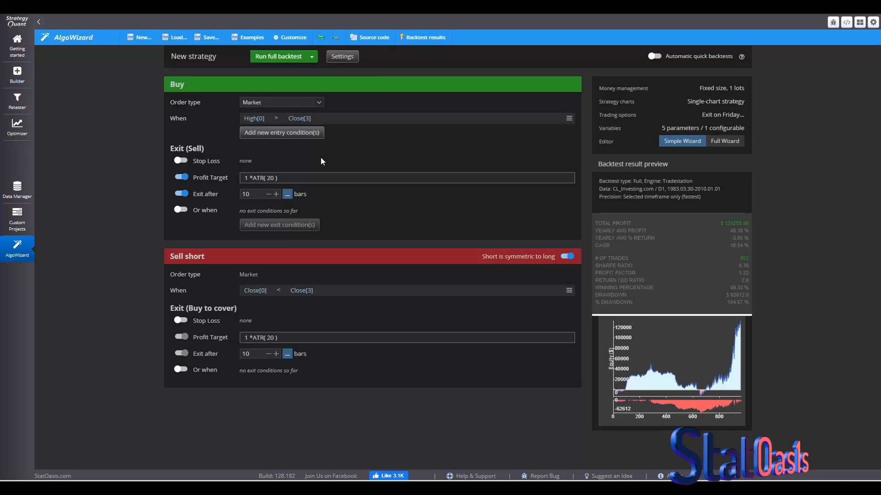
# Step: Replace Close[3] in the buy entry condition with Highest computed from Close, period 5 and shift 1, and run a full backtest
pyautogui.click(299, 119)
pyautogui.click(356, 193)
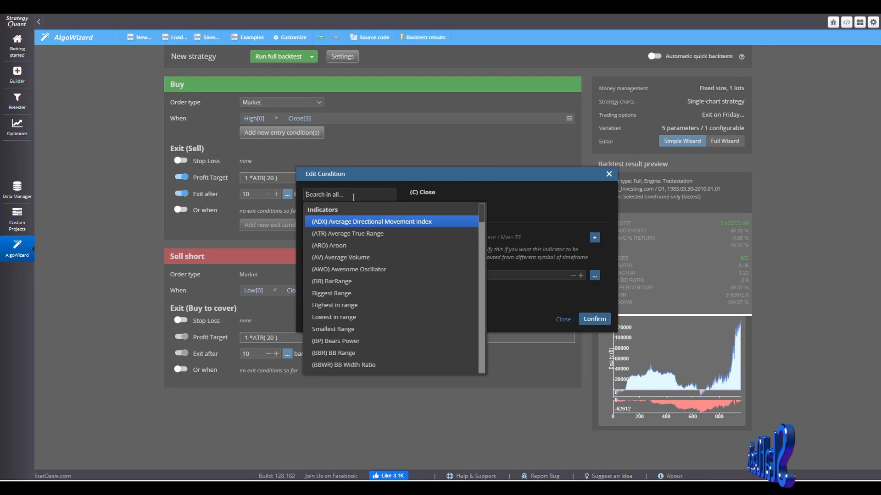
pyautogui.write('high')
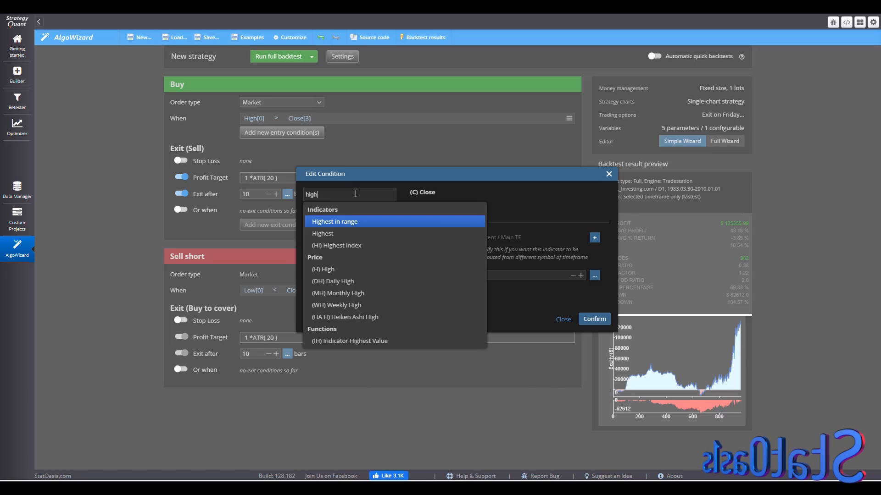
pyautogui.write('e')
pyautogui.click(324, 234)
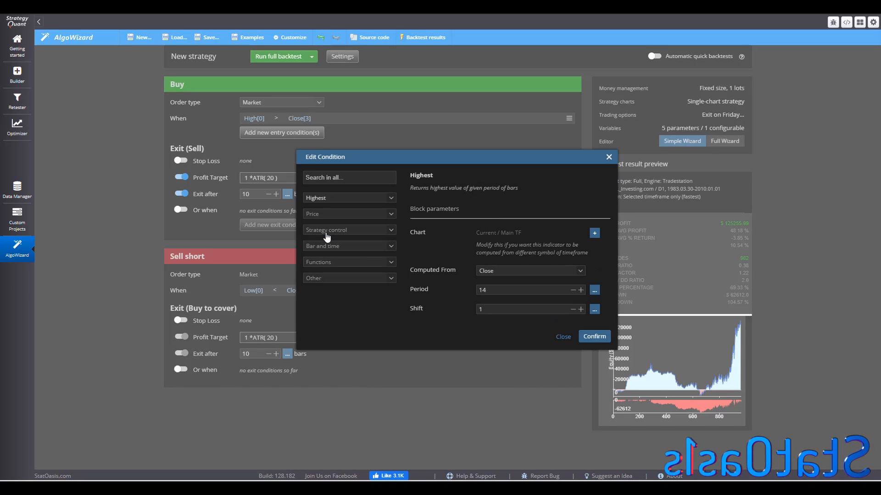
pyautogui.moveTo(498, 286); pyautogui.dragTo(463, 290)
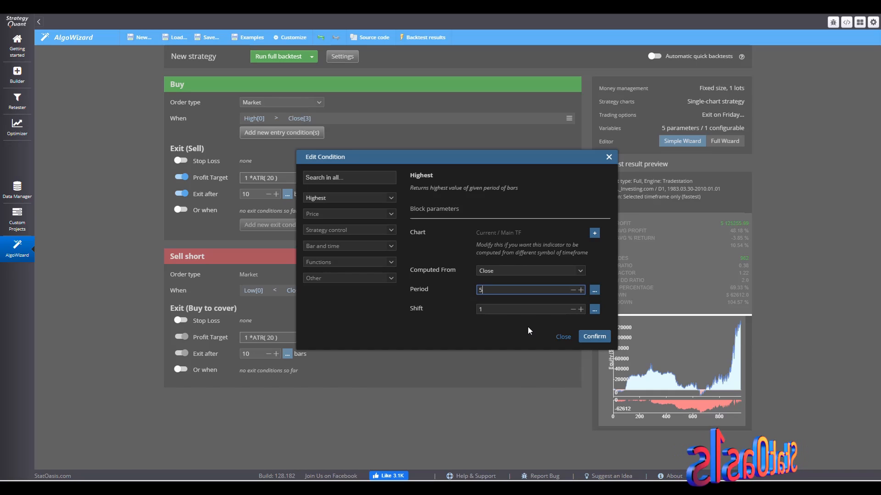
pyautogui.click(598, 337)
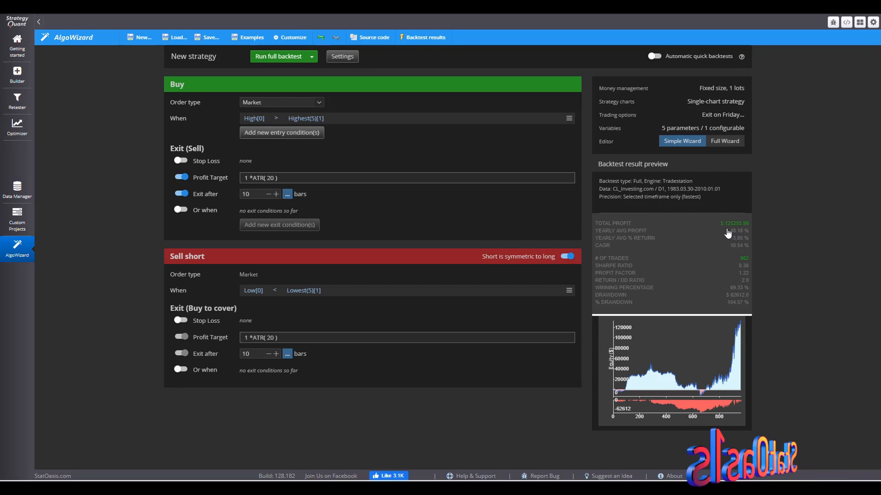
pyautogui.click(278, 56)
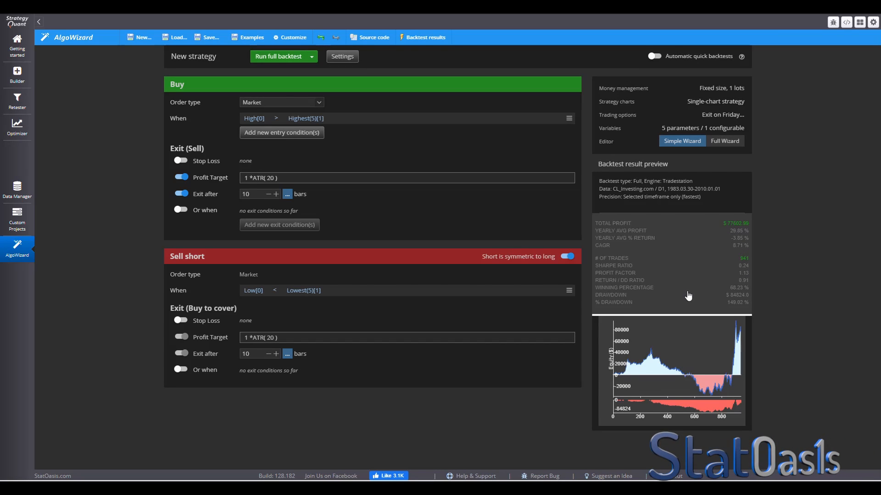
# Step: Set the buy profit target to 2 * ATR(20) and run a full backtest
pyautogui.click(301, 179)
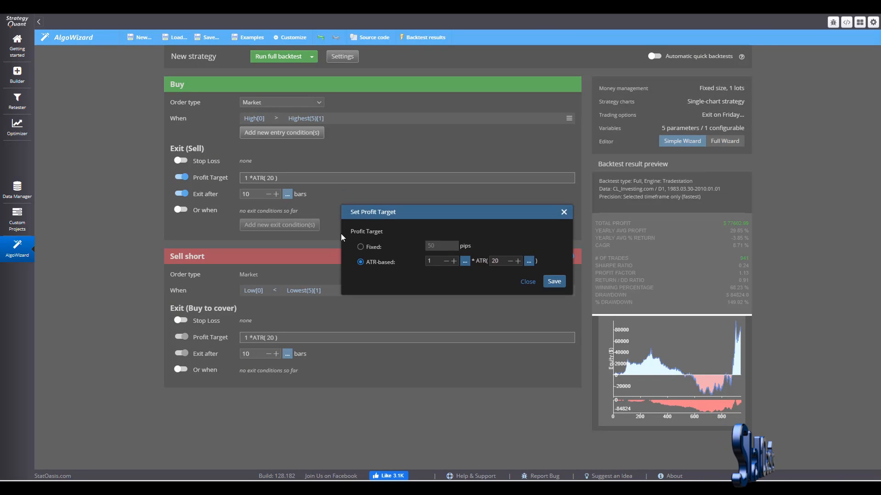
pyautogui.click(429, 261)
pyautogui.write('2')
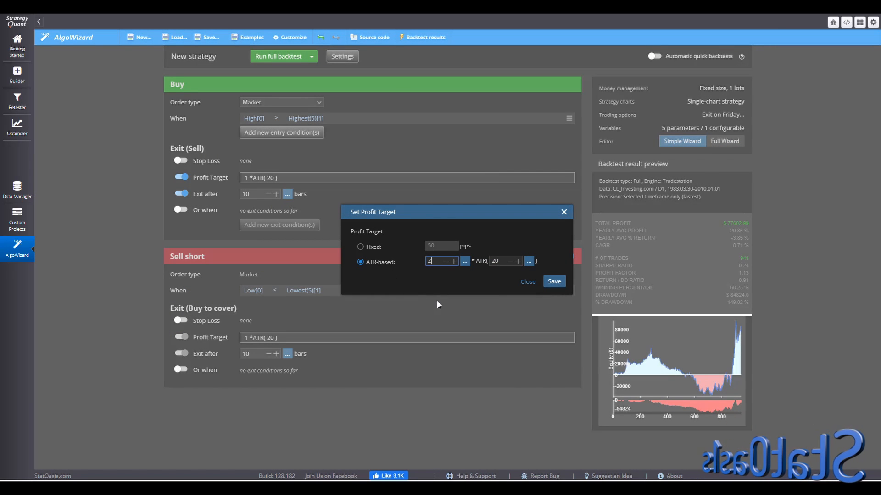
pyautogui.click(554, 282)
pyautogui.click(277, 60)
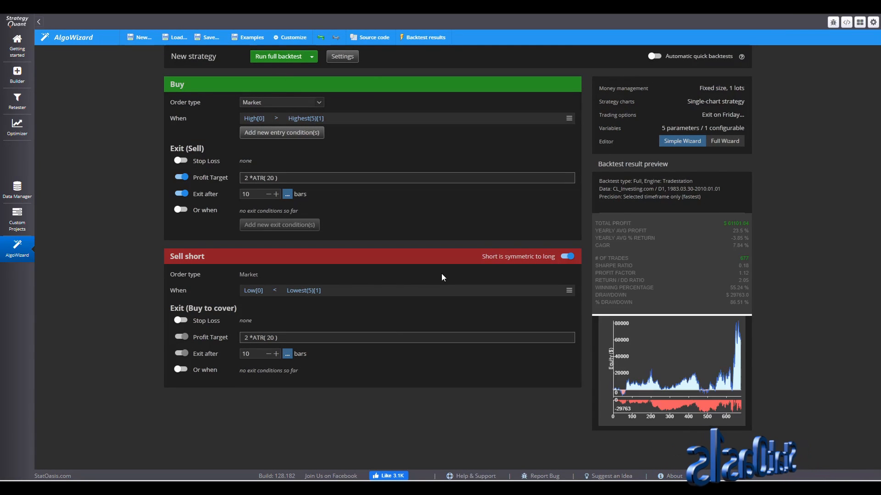
# Step: Set the buy profit target to 3 * ATR(20) and run a full backtest
pyautogui.click(300, 179)
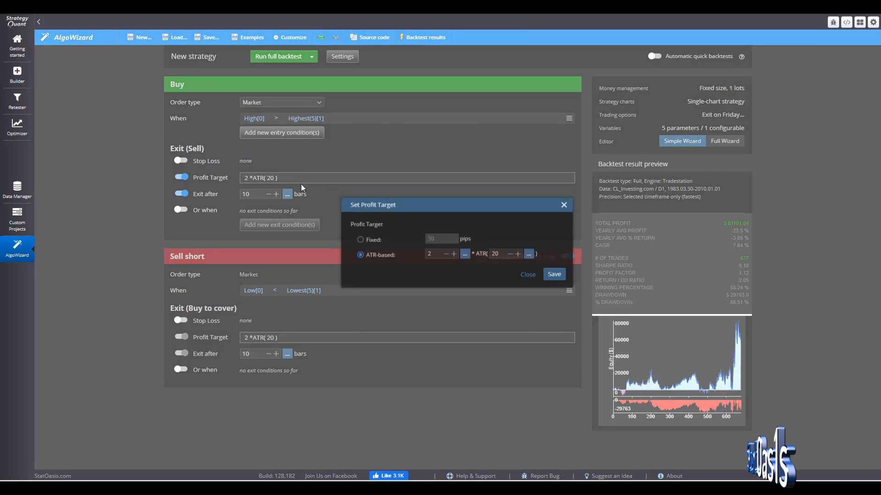
pyautogui.click(434, 261)
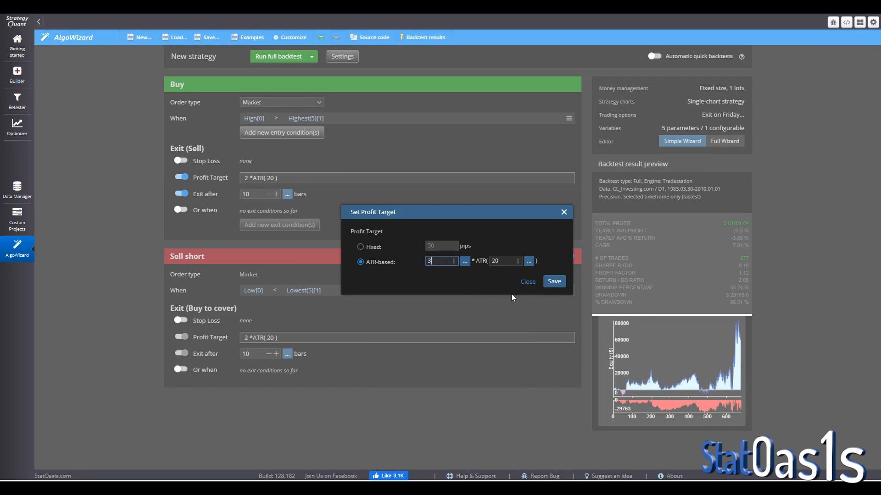
pyautogui.write('3')
pyautogui.click(554, 281)
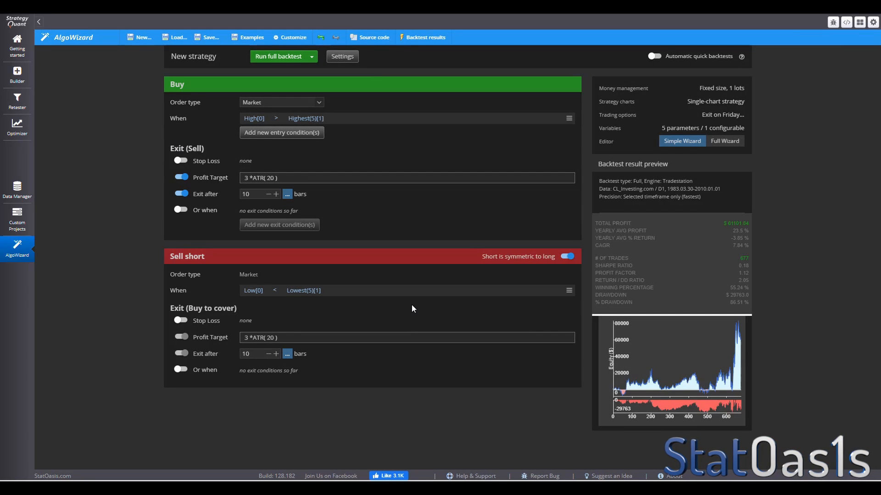
pyautogui.click(276, 56)
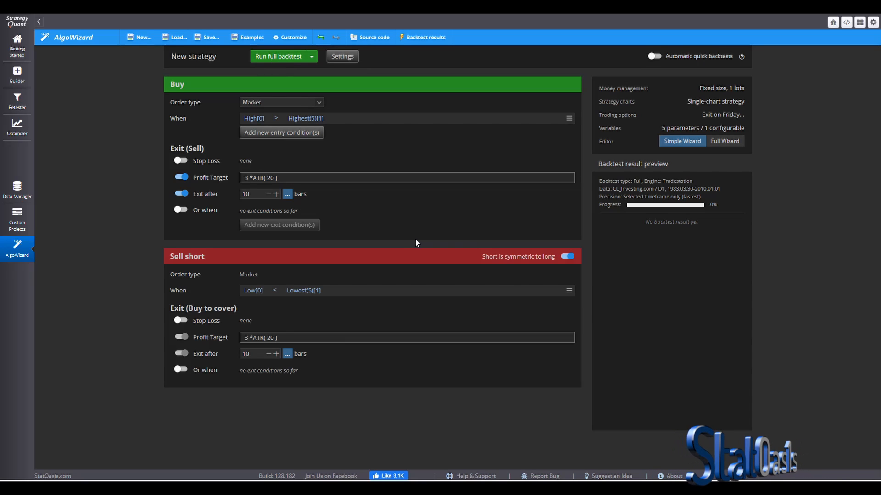
# Step: Set the buy profit target to 4 * ATR(20) and run a full backtest
pyautogui.click(289, 180)
pyautogui.click(453, 261)
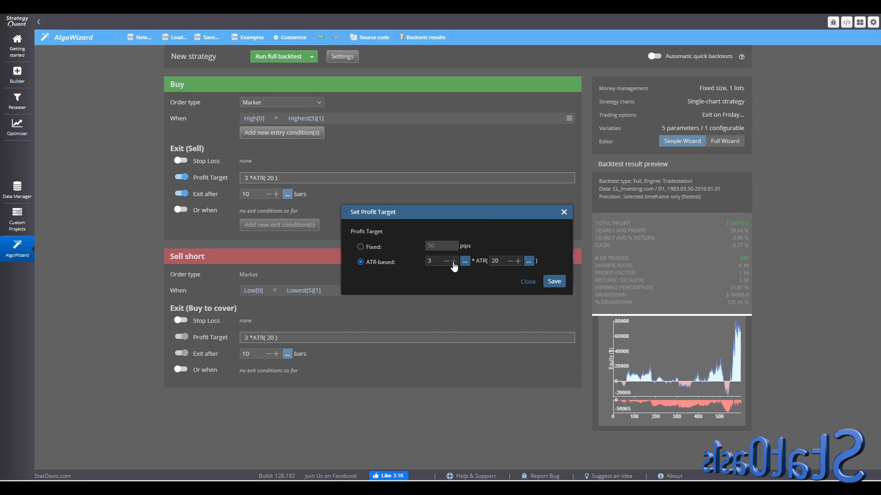
pyautogui.click(553, 281)
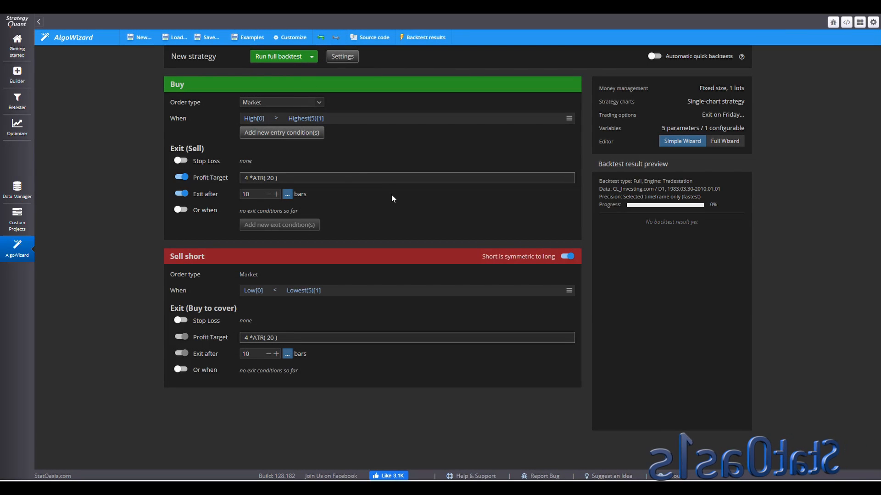
# Step: Set the buy exit to after 15 bars and run a full backtest
pyautogui.doubleClick(257, 196)
pyautogui.write('15')
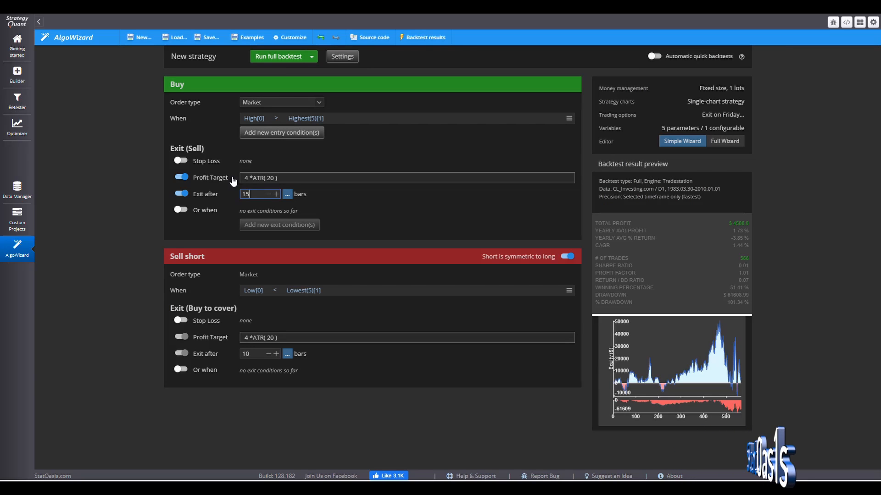
pyautogui.click(279, 57)
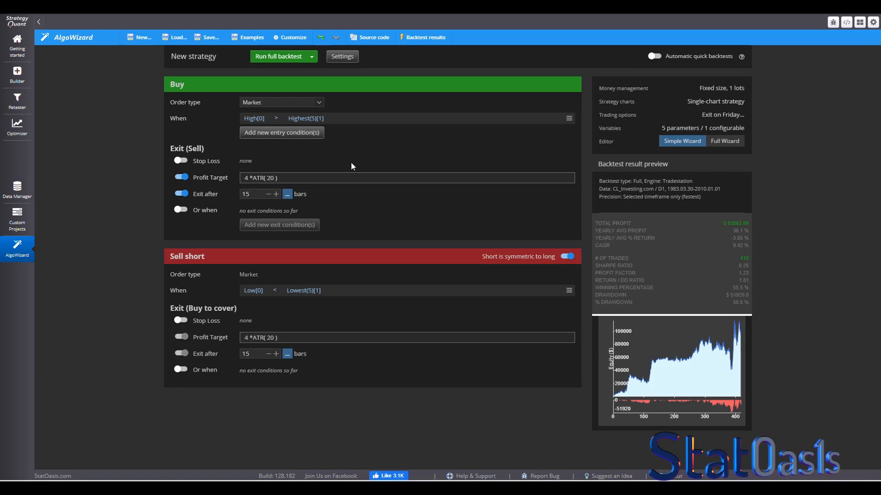
# Step: Look through the advanced strategy and backtest settings, and switch the strategy to the Full Wizard editor
pyautogui.click(342, 56)
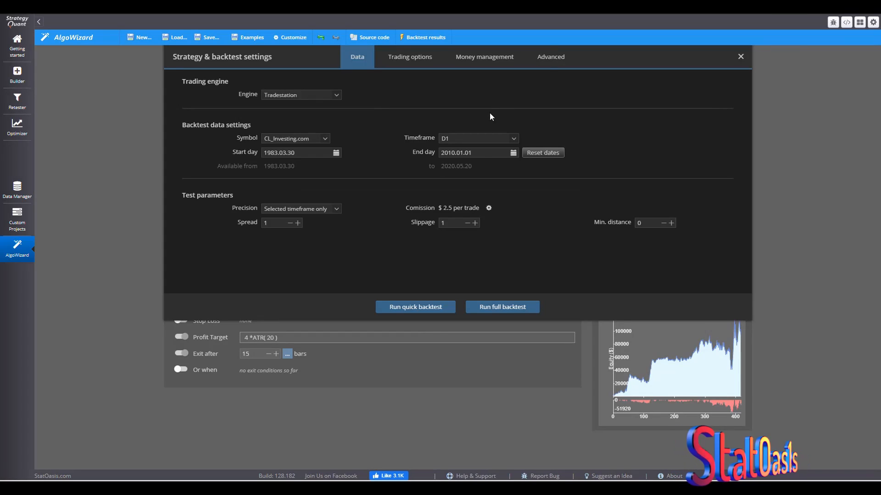
pyautogui.click(553, 57)
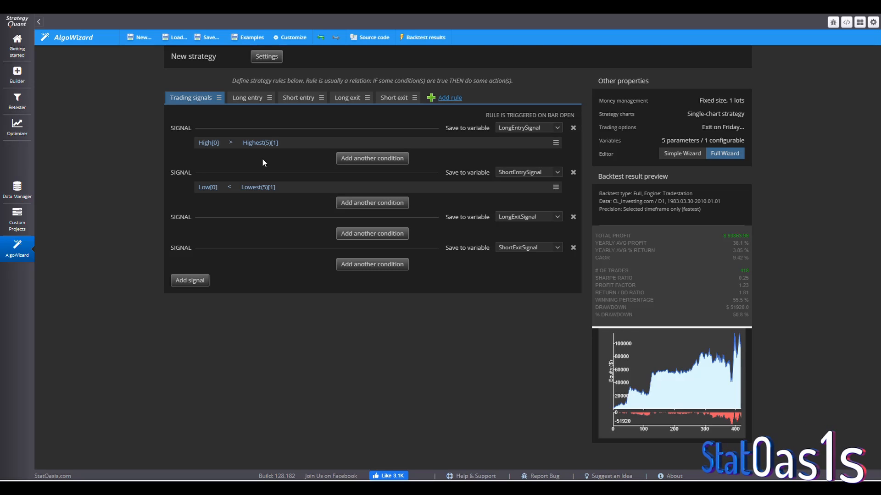
# Step: Disable Exit After Bars and Profit Target in the long entry rule's EnterAtMarket action
pyautogui.click(253, 101)
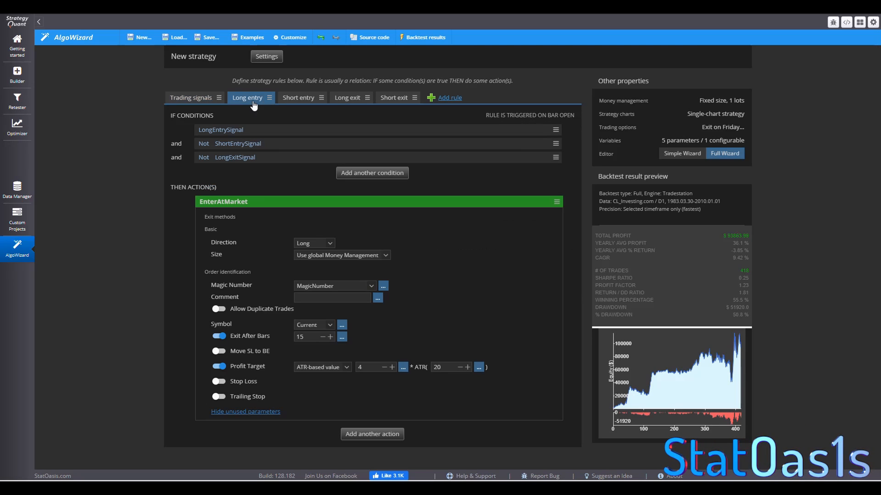
pyautogui.click(218, 336)
pyautogui.click(219, 367)
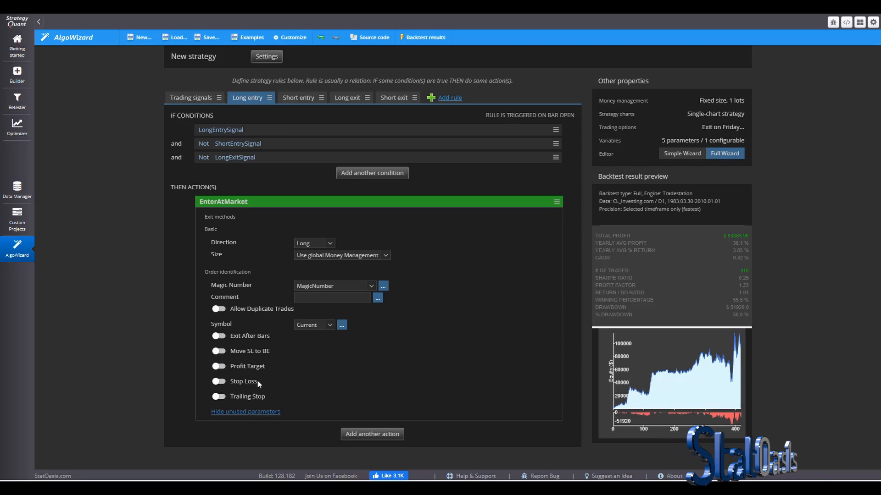
# Step: Disable Profit Target and Exit After Bars in the short entry rule's EnterAtMarket action
pyautogui.click(297, 97)
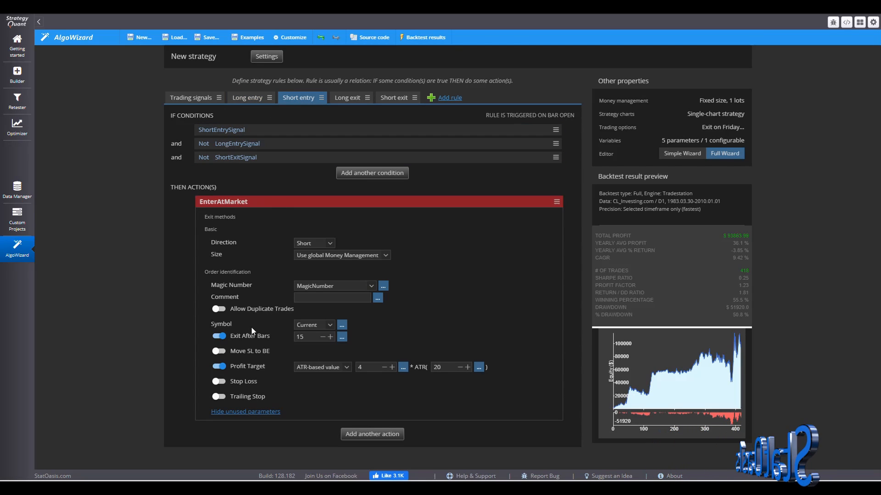
pyautogui.click(219, 366)
pyautogui.click(219, 336)
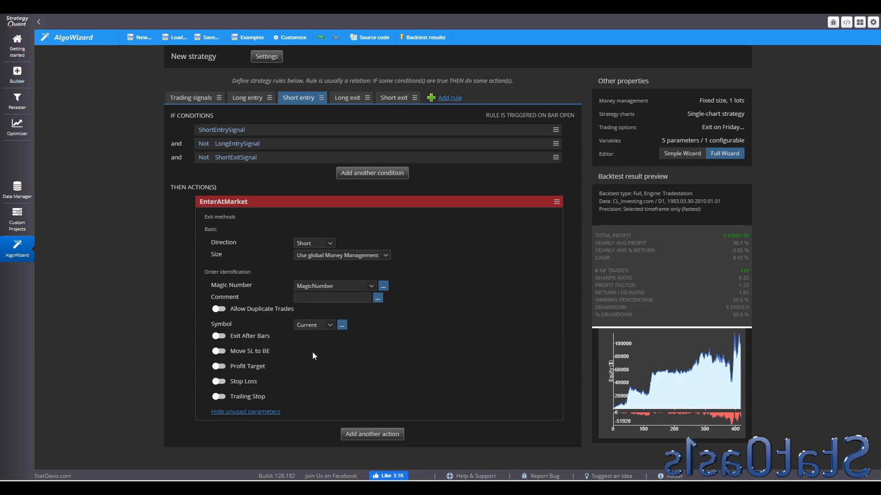
# Step: Set the Close Position symbol to Current in the long exit and short exit rules
pyautogui.click(341, 98)
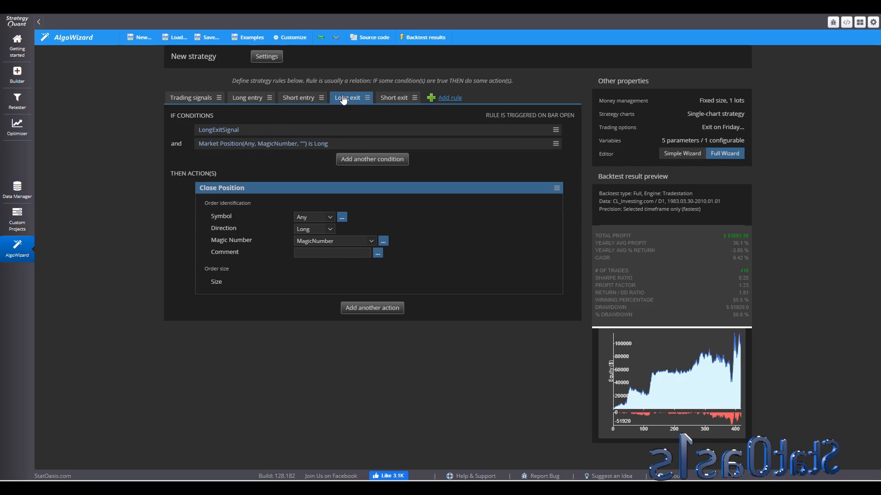
pyautogui.click(317, 218)
pyautogui.click(315, 235)
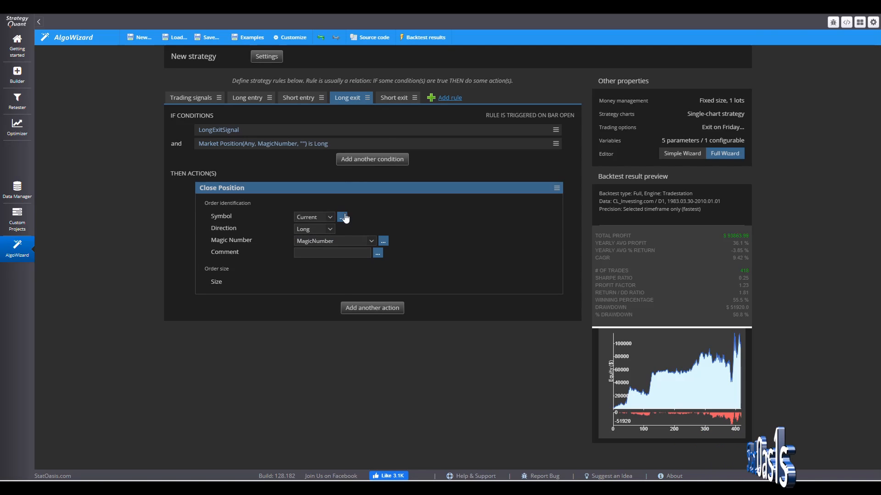
pyautogui.click(400, 99)
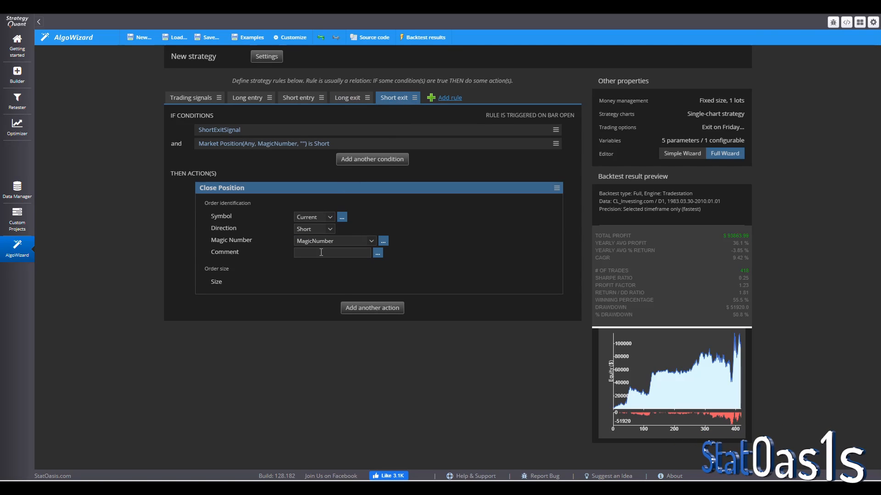
# Step: Check the symbol and exit settings of the short and long entry rules and return to the trading signals
pyautogui.click(301, 99)
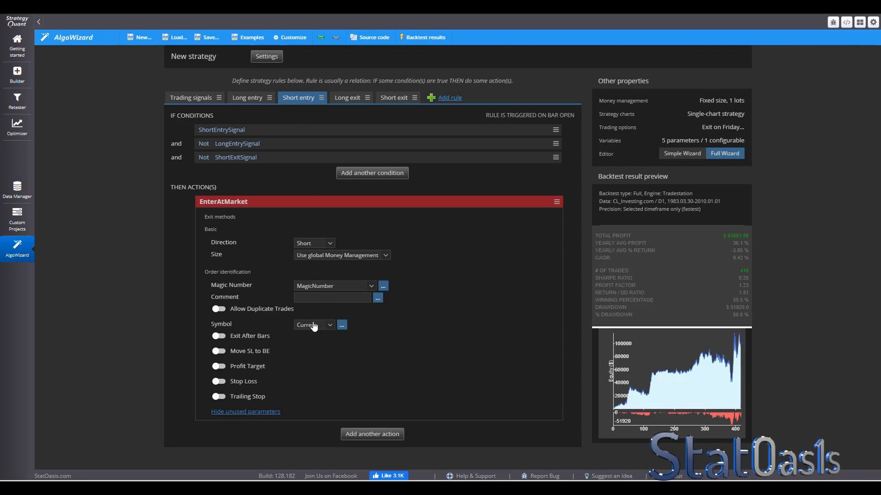
pyautogui.click(253, 98)
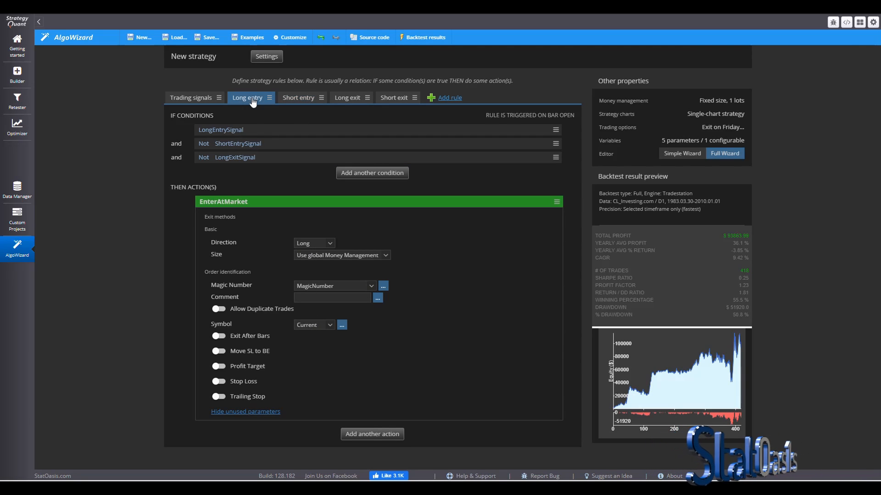
pyautogui.click(199, 98)
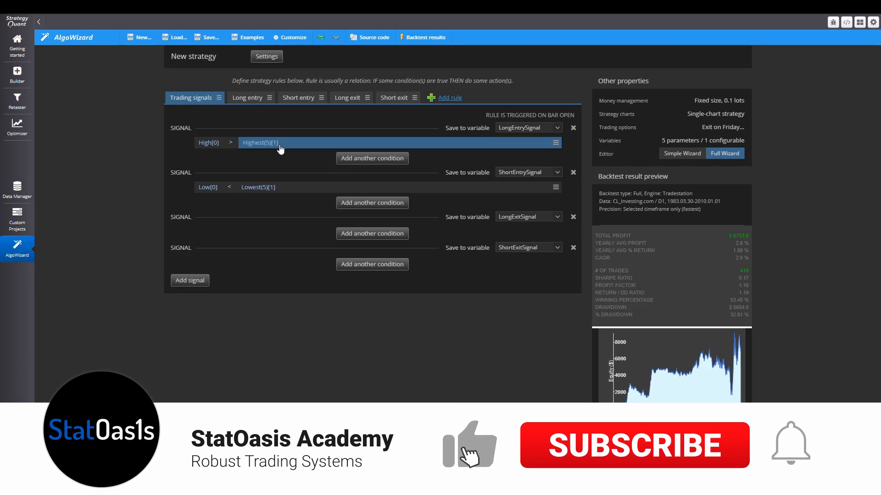
pyautogui.click(357, 159)
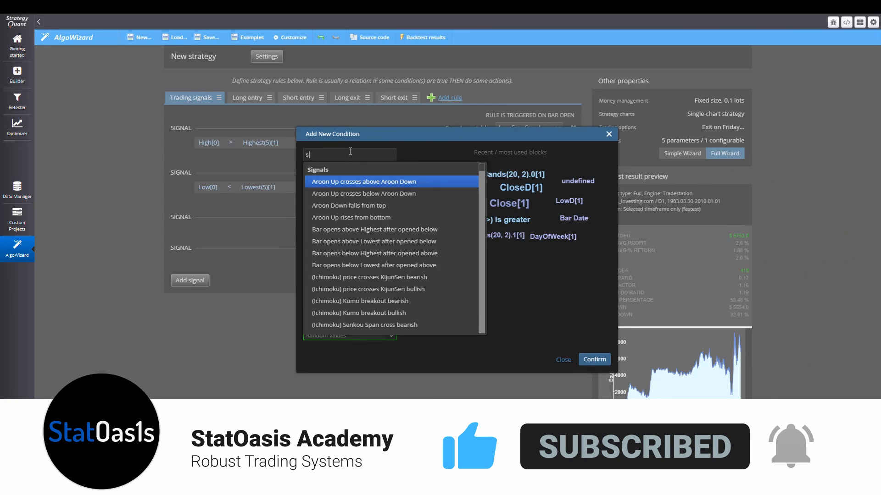
pyautogui.write('sma')
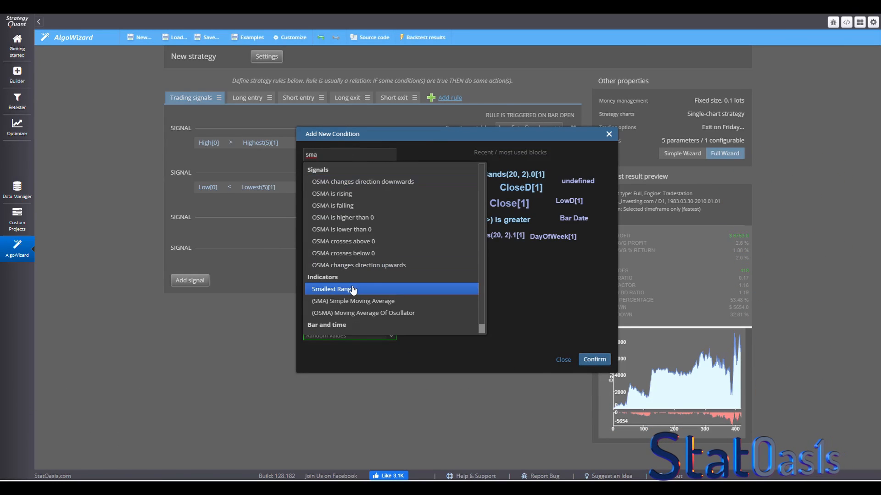
pyautogui.click(352, 302)
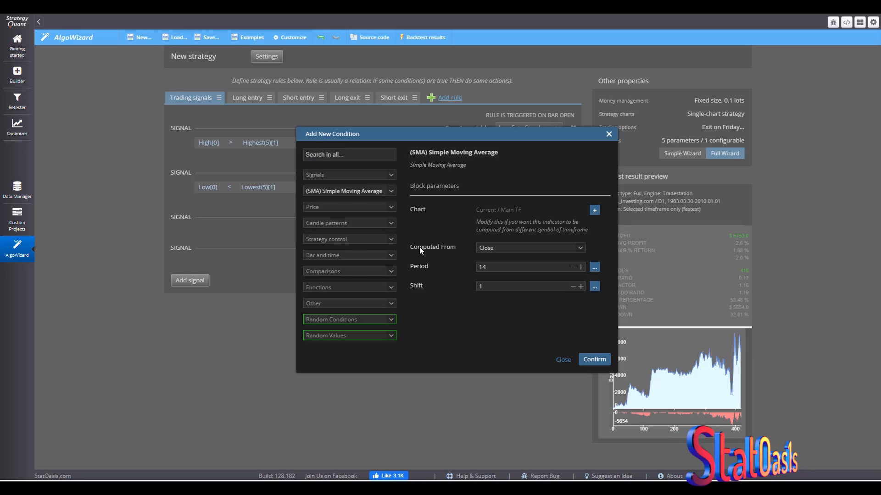
pyautogui.click(594, 267)
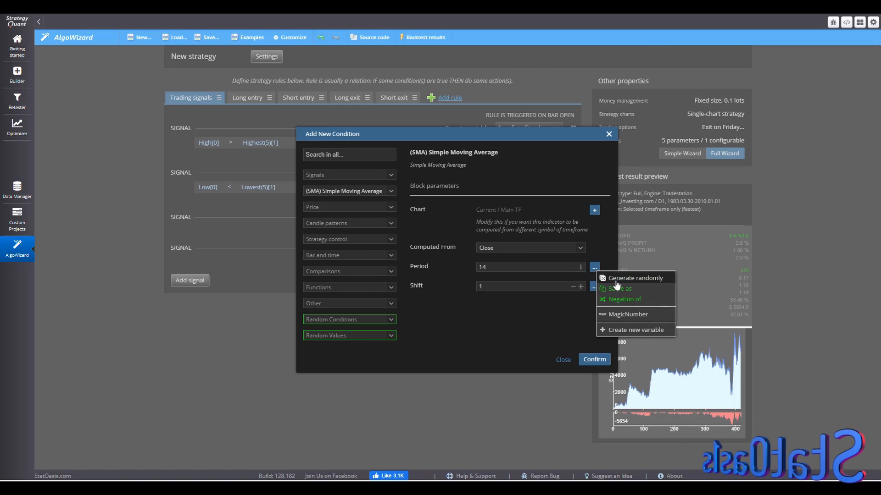
pyautogui.click(613, 277)
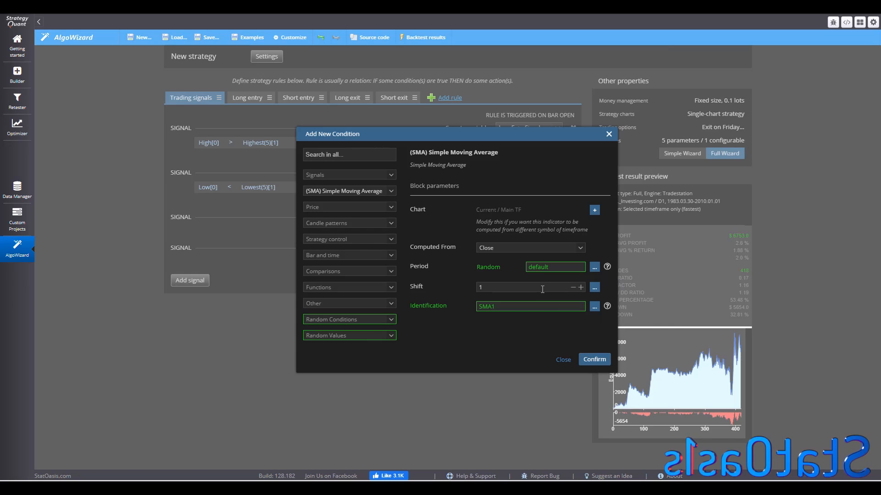
pyautogui.click(563, 362)
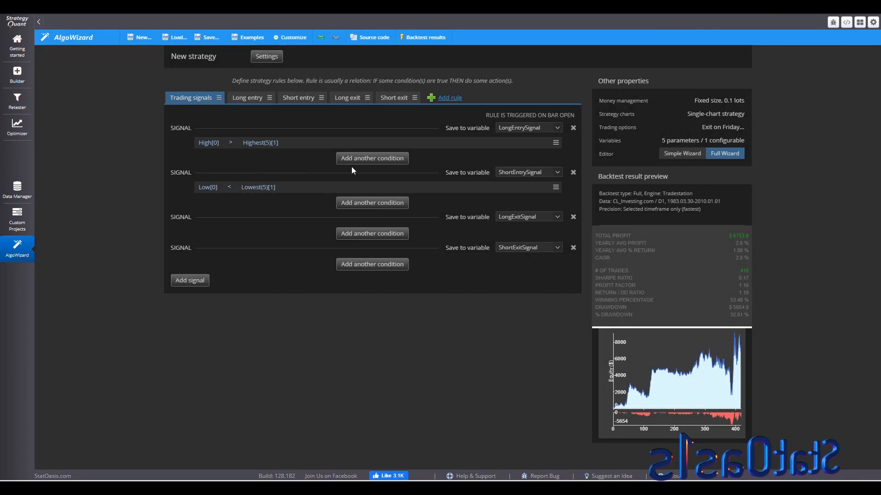
# Step: Add a long entry condition requiring Close[1] to be greater than the Simple Moving Average (SMA)
pyautogui.click(356, 161)
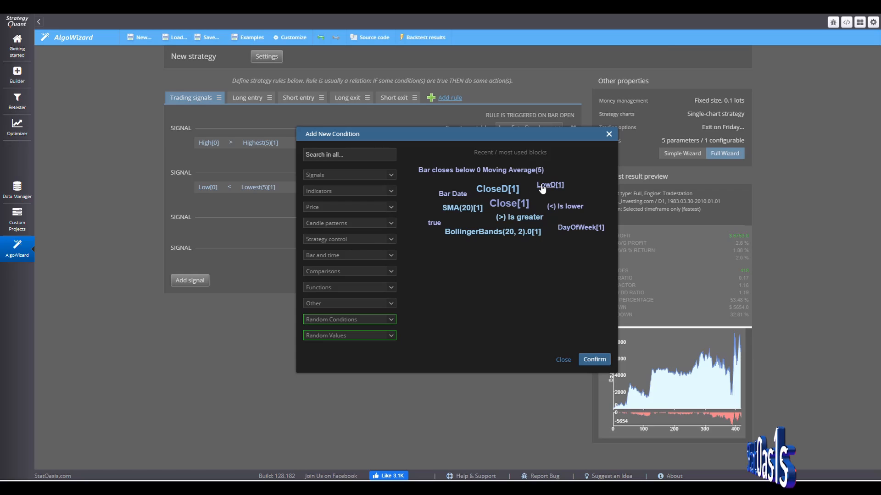
pyautogui.doubleClick(515, 210)
pyautogui.click(247, 157)
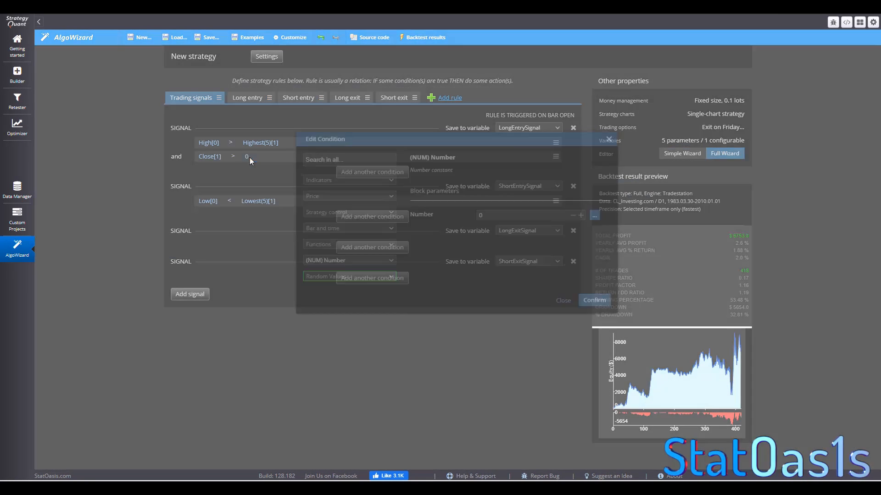
pyautogui.click(341, 186)
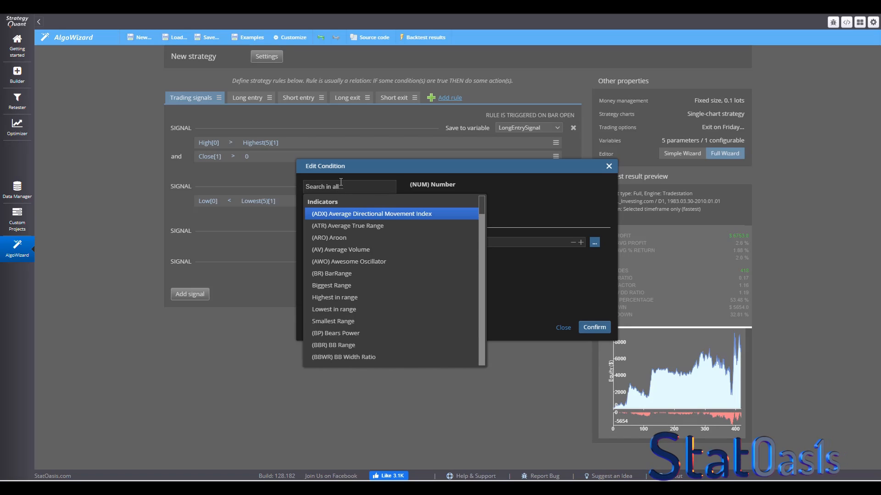
pyautogui.write('sma')
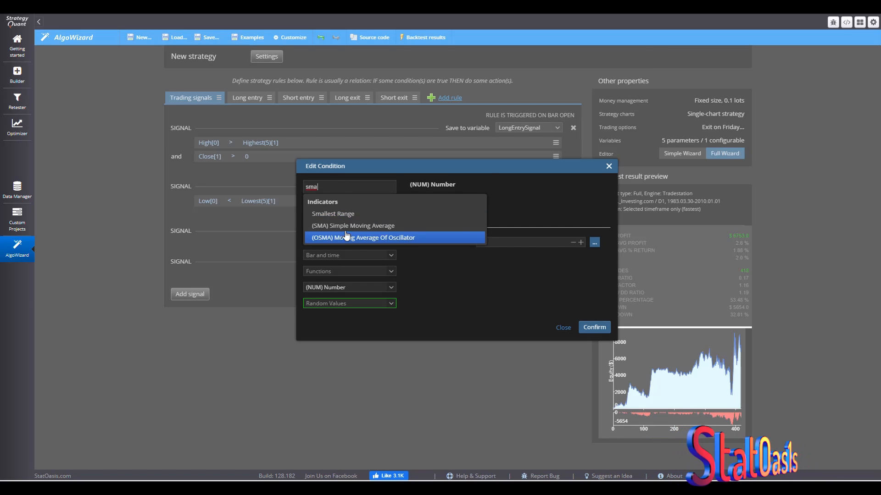
pyautogui.click(373, 226)
# Step: Make the long entry SMA's period randomly generated with the range 50:300:25 and confirm the condition
pyautogui.click(598, 293)
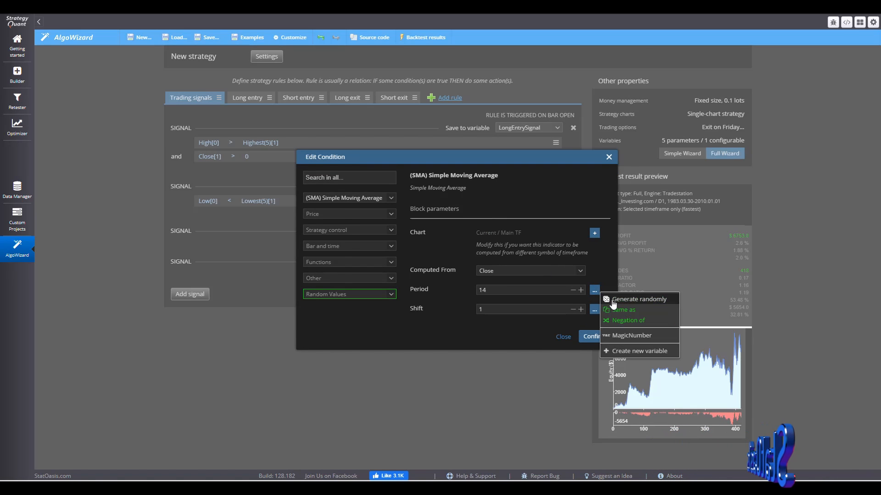
pyautogui.click(678, 297)
pyautogui.doubleClick(555, 282)
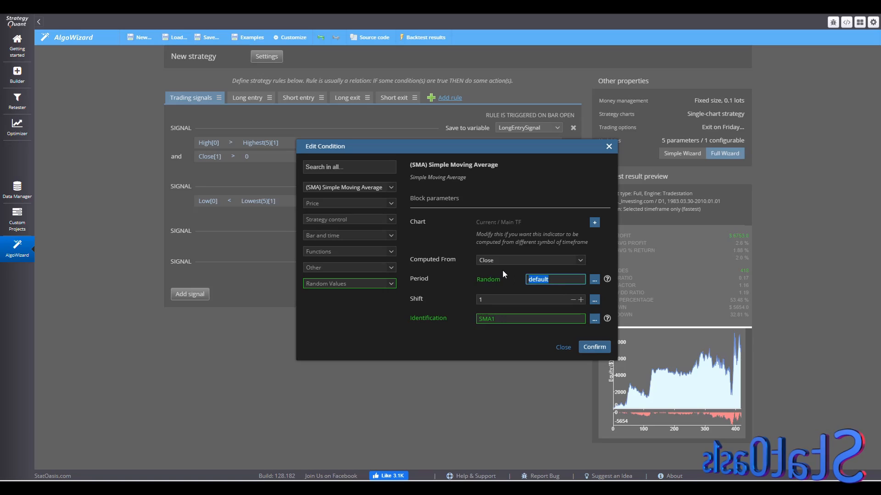
pyautogui.write('50:')
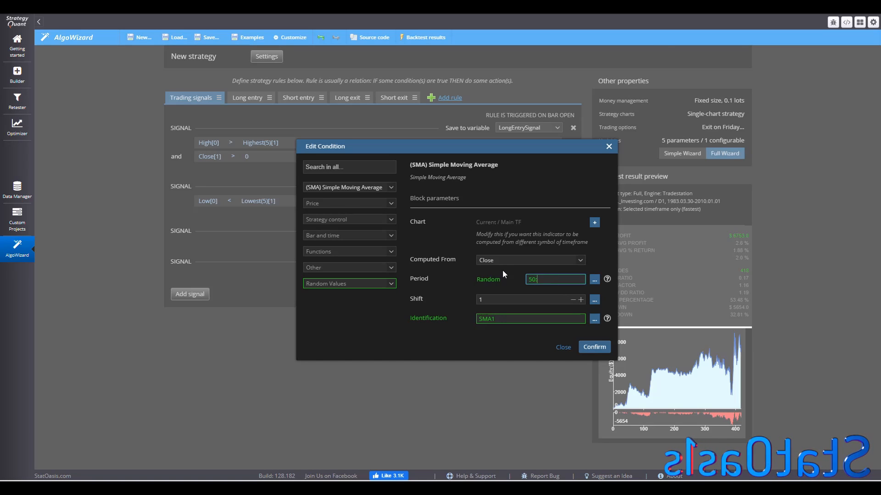
pyautogui.write('300:25')
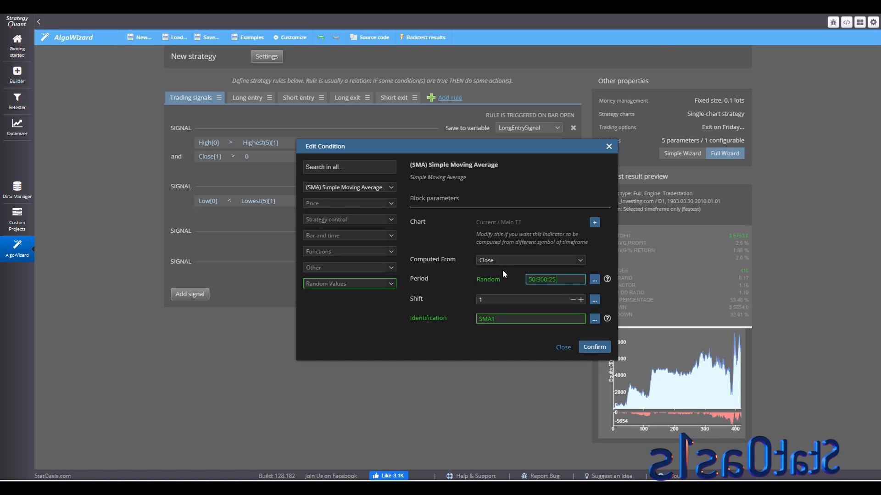
pyautogui.click(587, 346)
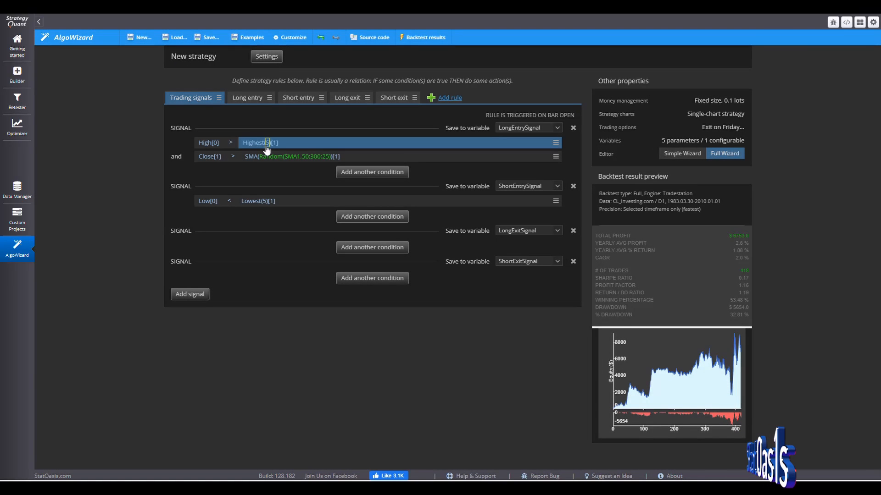
# Step: Make the period of Highest in the long entry signal randomly generated with the range 3:20:1
pyautogui.click(267, 148)
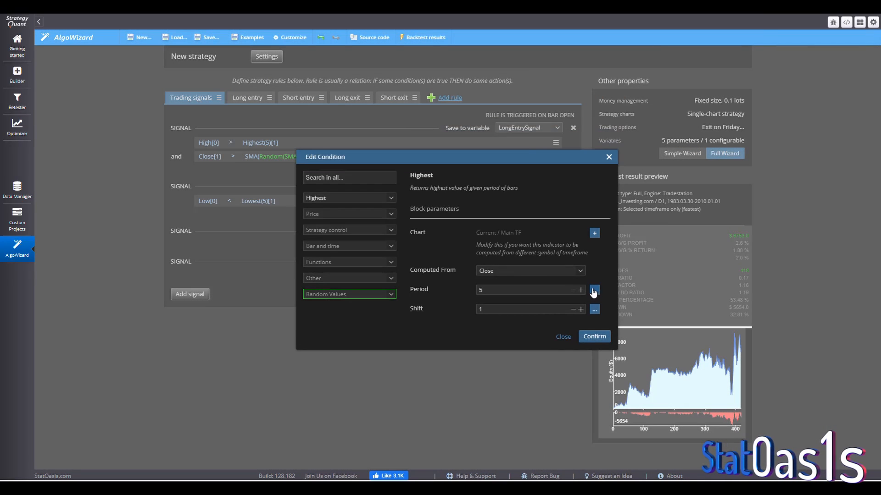
pyautogui.click(594, 293)
pyautogui.click(604, 301)
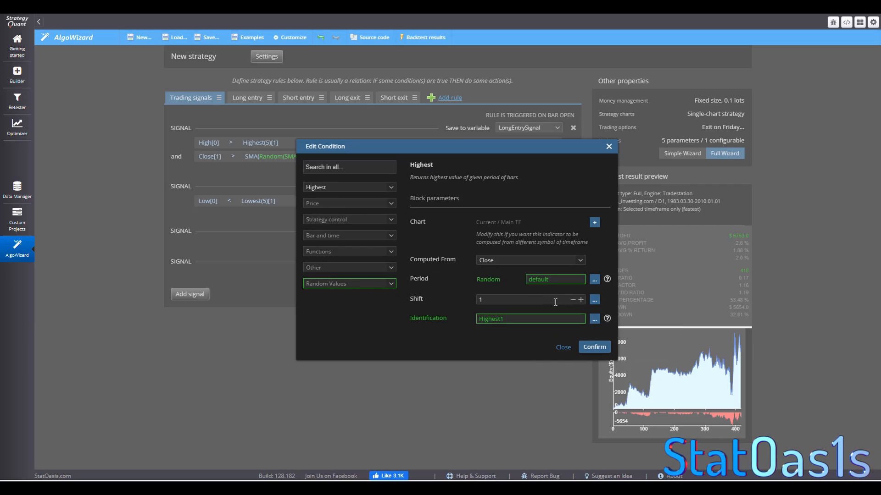
pyautogui.doubleClick(558, 278)
pyautogui.write('3:20:1')
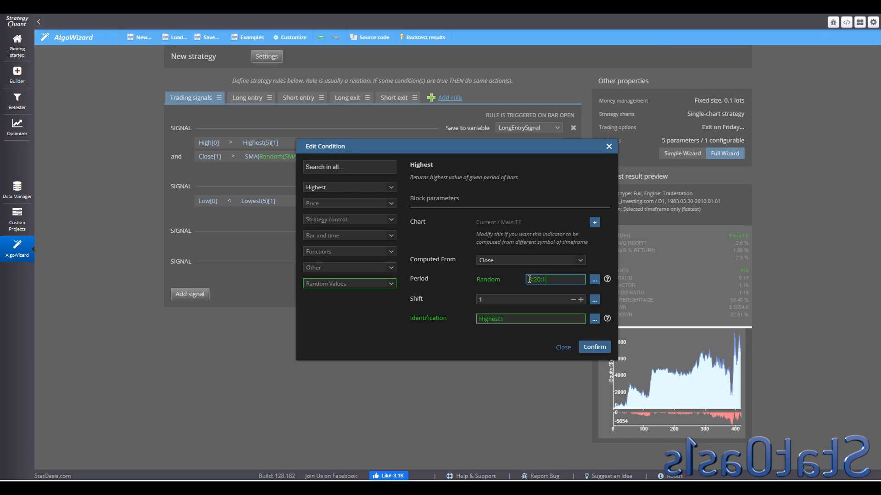
pyautogui.press('BackSpace')
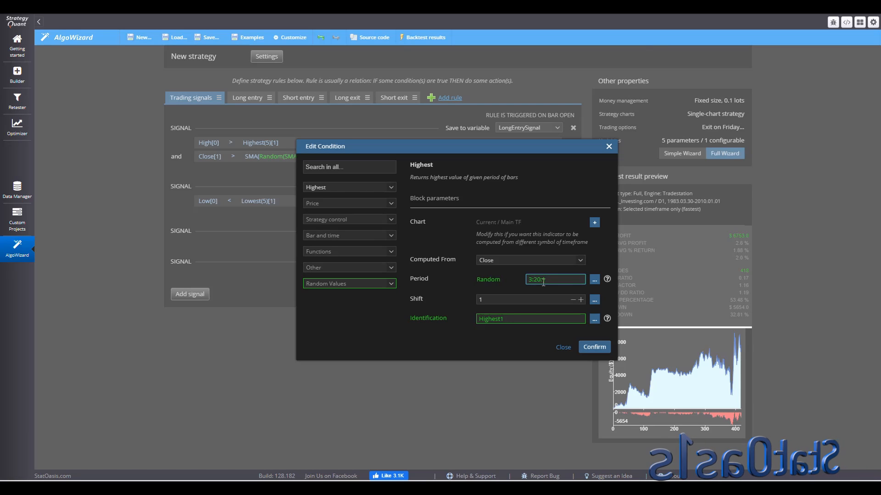
pyautogui.write('1')
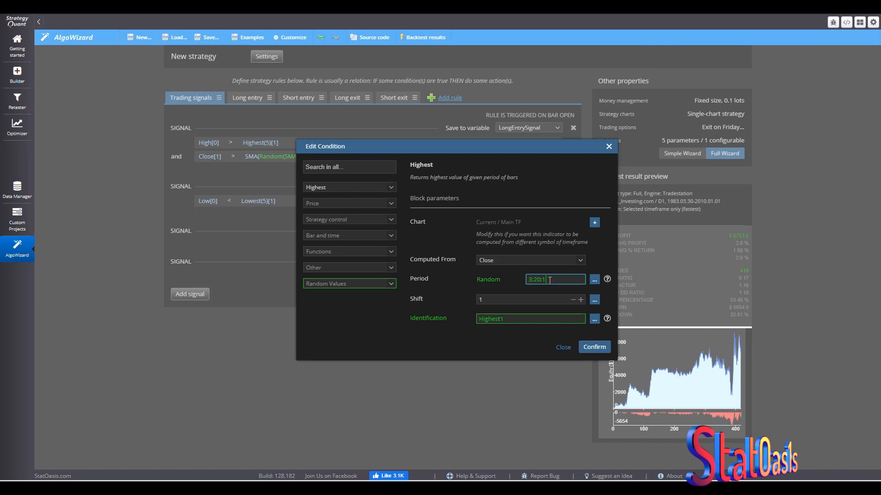
pyautogui.click(587, 347)
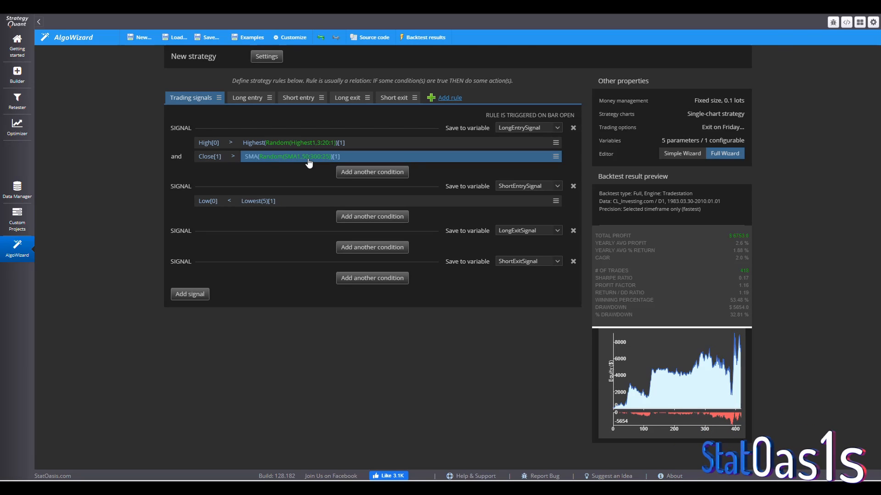
# Step: Add a short entry condition comparing Close[1] with the Simple Moving Average (SMA)
pyautogui.click(368, 218)
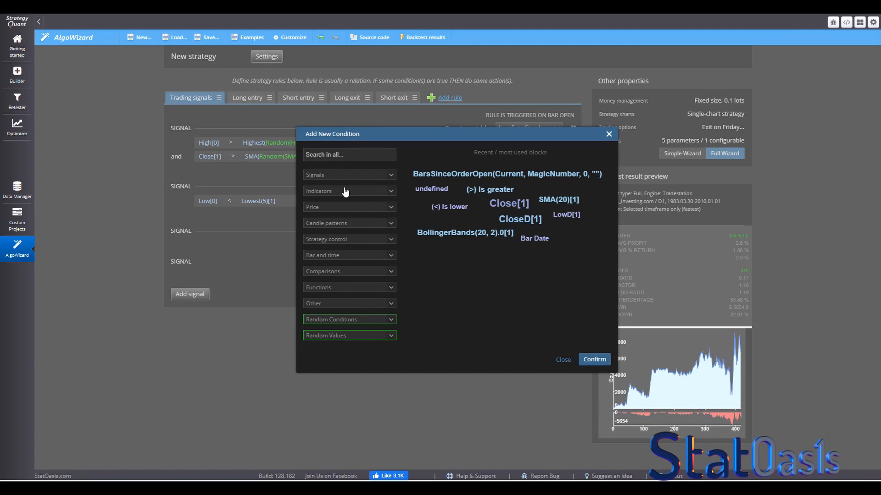
pyautogui.click(510, 205)
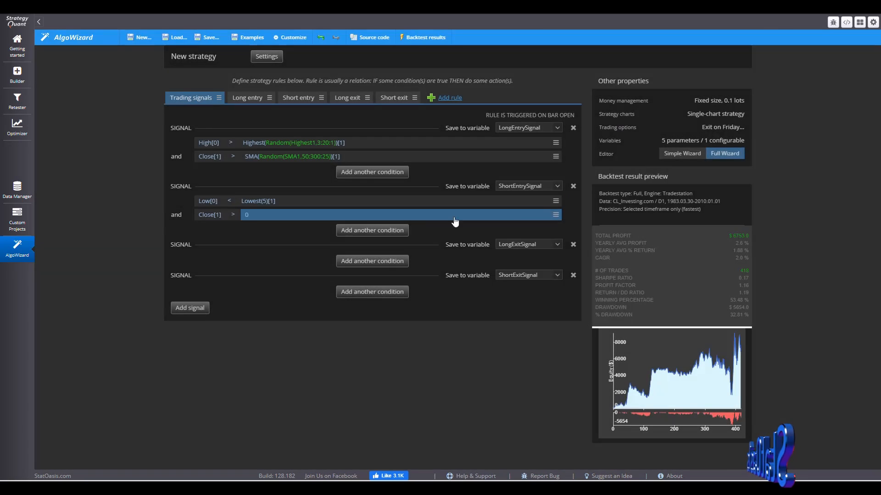
pyautogui.click(250, 215)
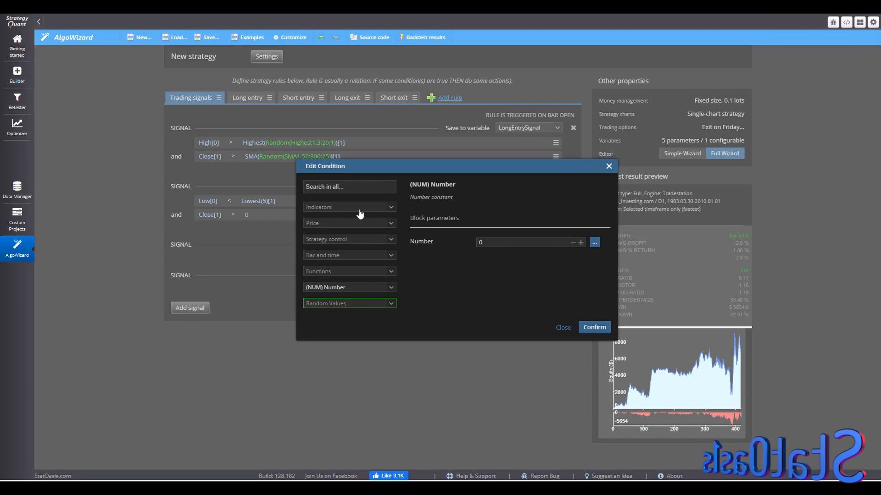
pyautogui.click(357, 188)
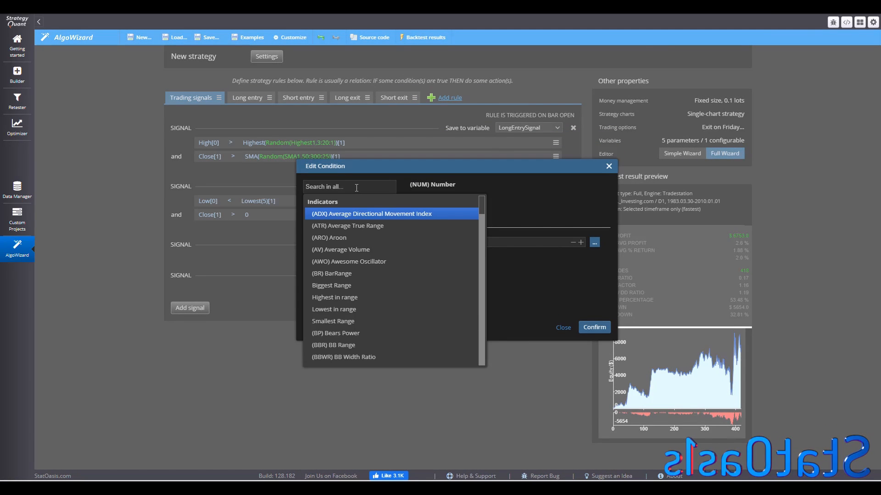
pyautogui.write('sma')
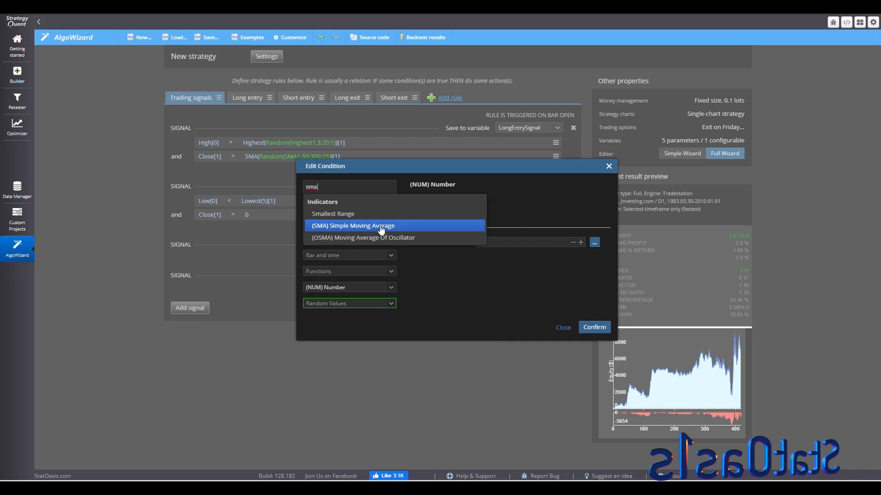
pyautogui.click(362, 227)
# Step: Make the short entry SMA's period randomly generated with the range 50:300:25 and confirm the condition
pyautogui.click(594, 291)
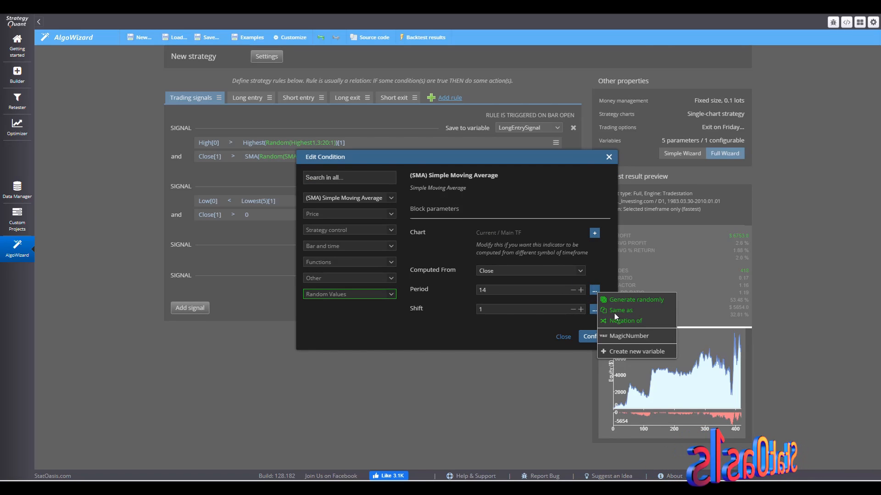
pyautogui.click(623, 299)
pyautogui.doubleClick(560, 283)
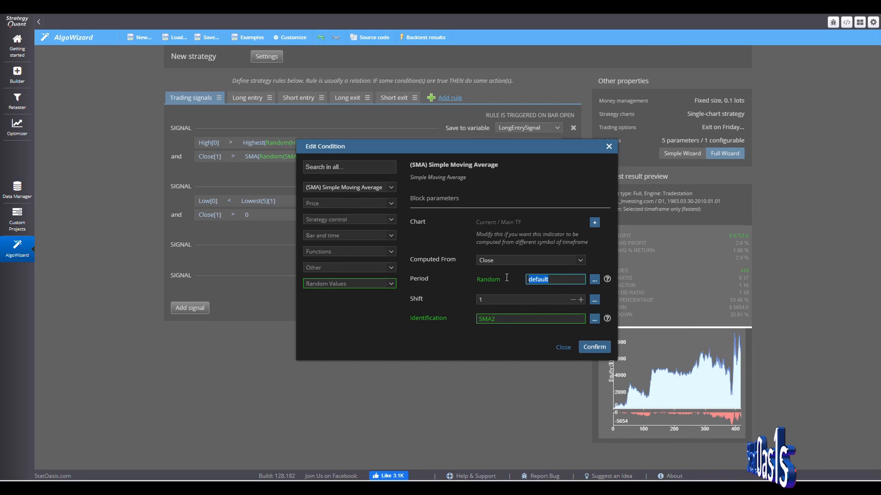
pyautogui.write('50:3')
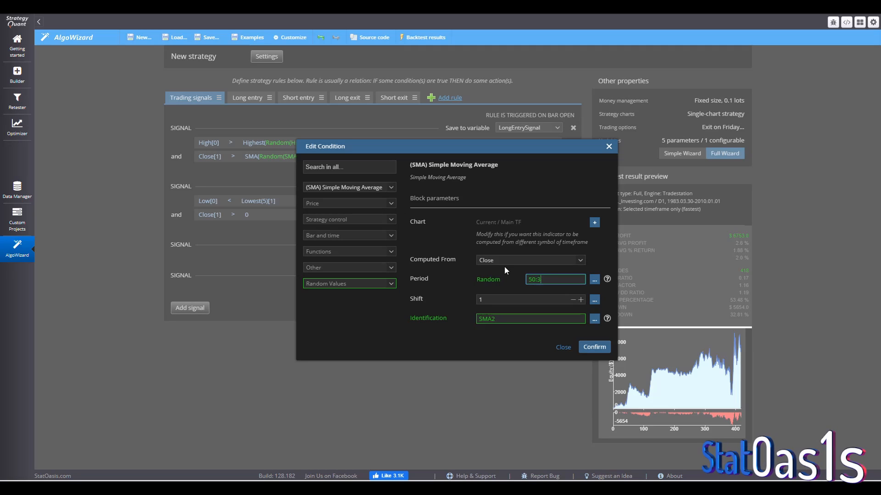
pyautogui.write('00:25')
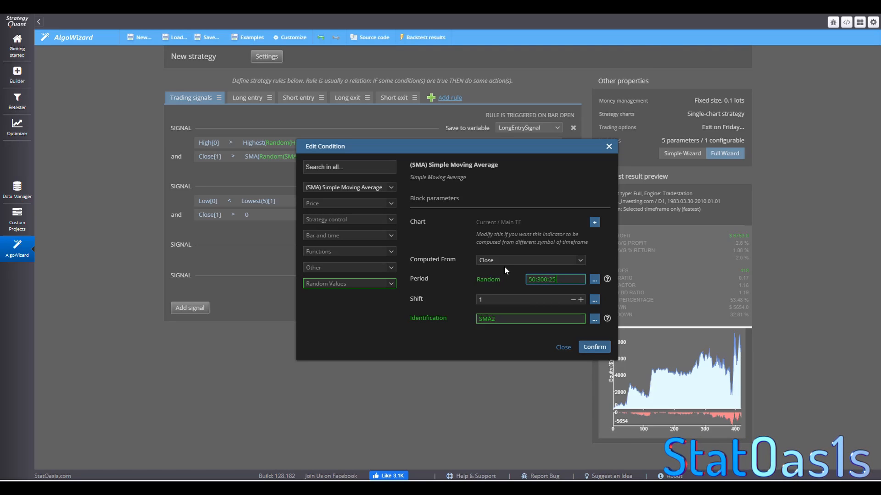
pyautogui.click(597, 349)
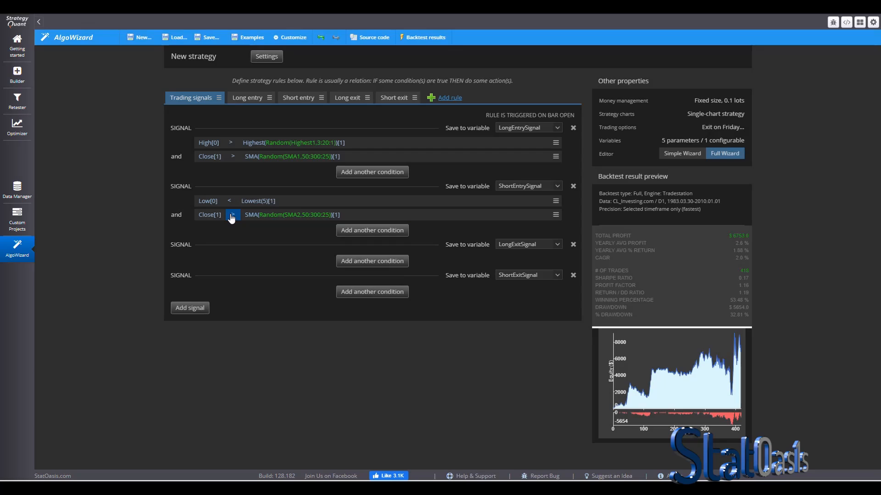
# Step: Change the comparison between Close[1] and the SMA in the short entry signal to Is lower
pyautogui.click(232, 214)
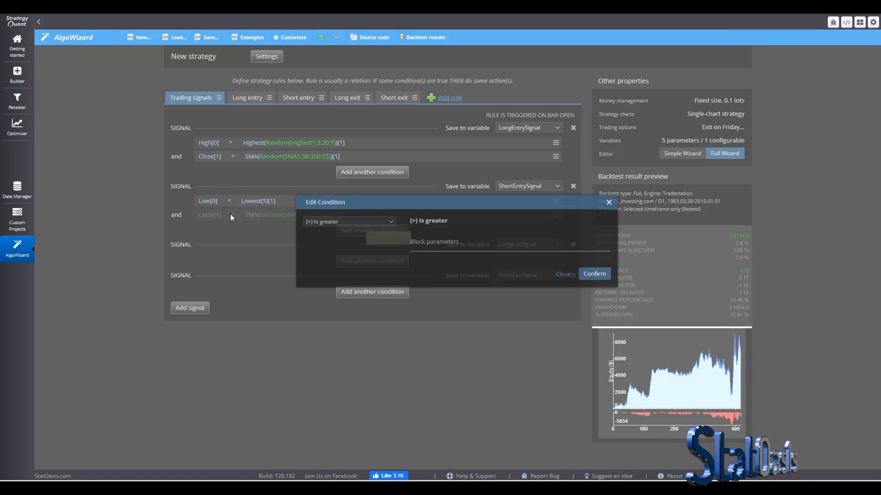
pyautogui.click(348, 230)
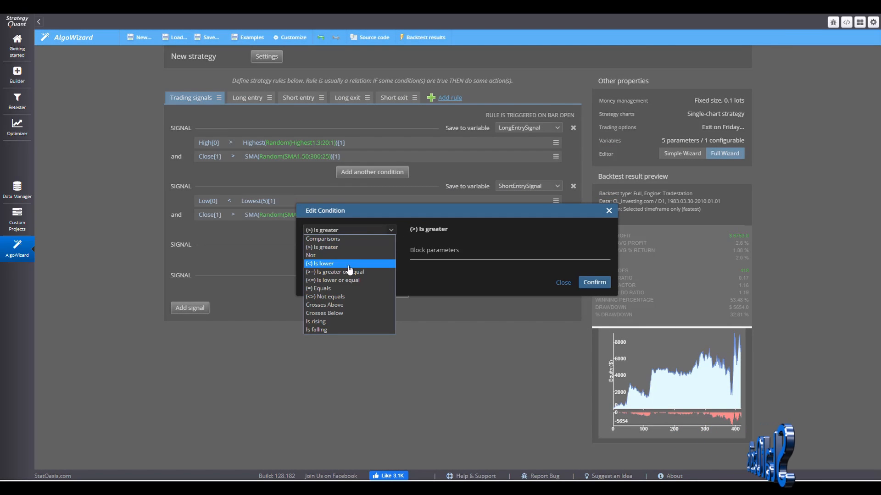
pyautogui.click(351, 263)
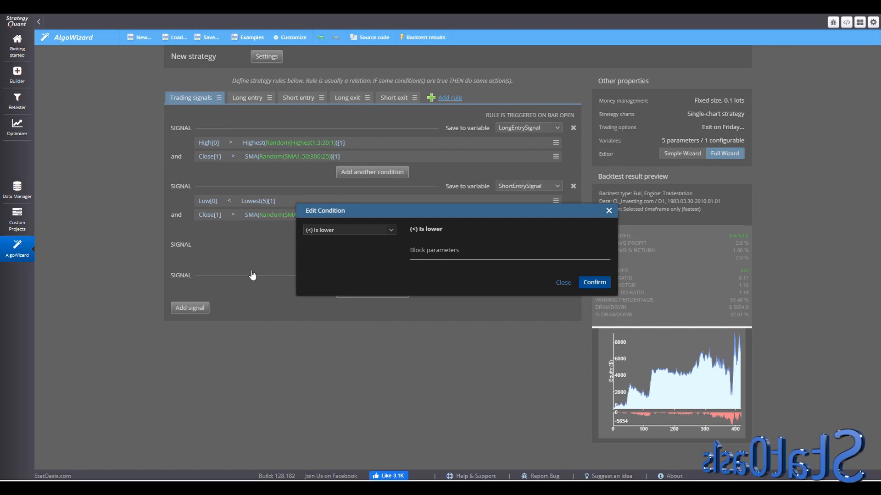
pyautogui.press('Return')
# Step: Make the period of Lowest in the short entry signal randomly generated with the range 3:20:1
pyautogui.click(258, 202)
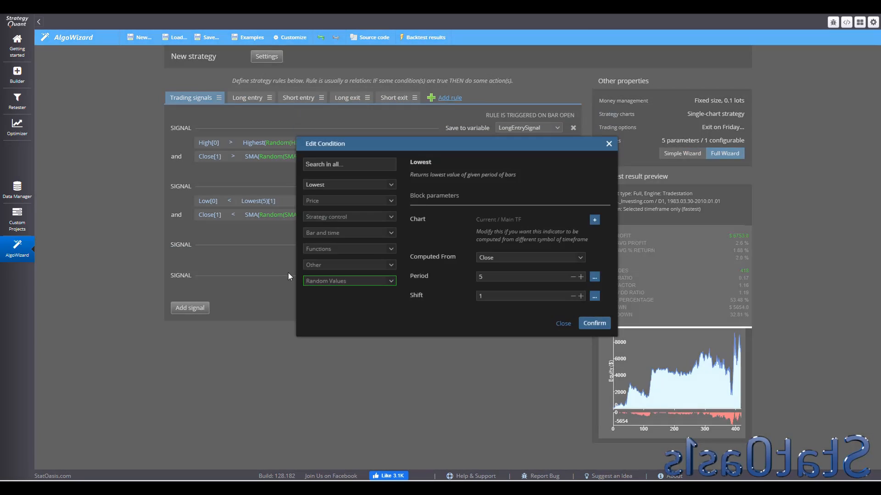
pyautogui.click(594, 290)
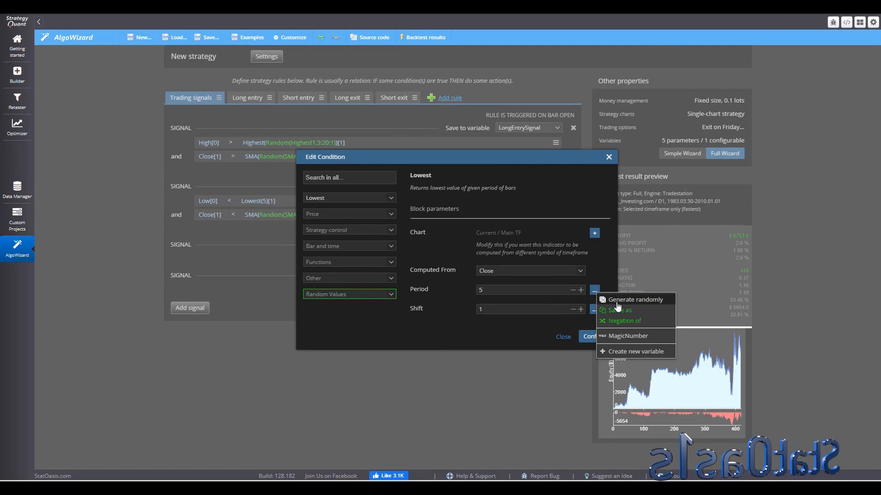
pyautogui.click(618, 303)
pyautogui.click(552, 277)
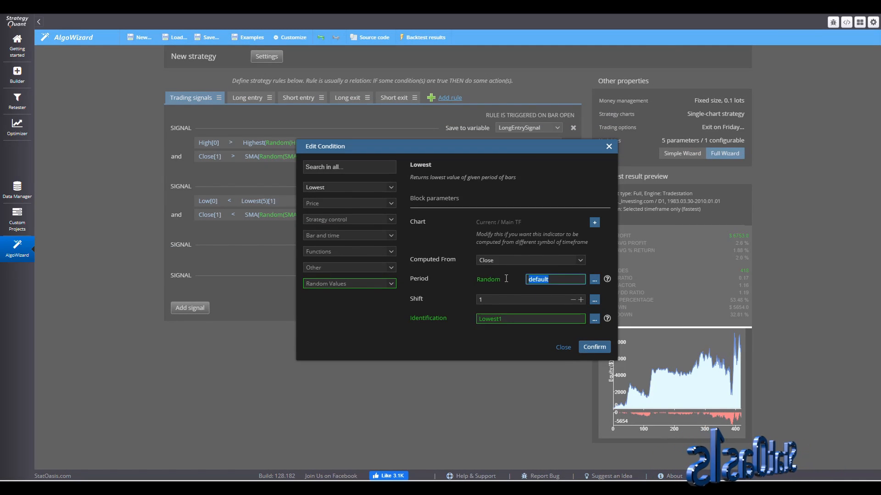
pyautogui.write('3:')
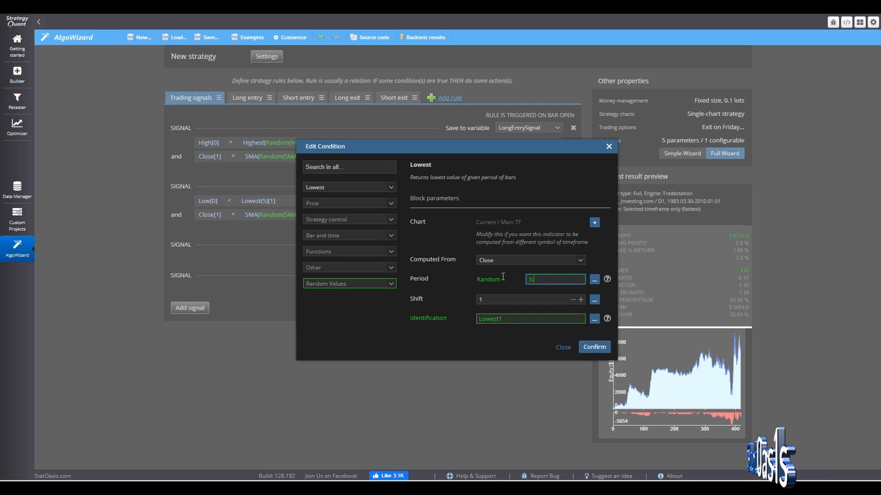
pyautogui.write('20:1')
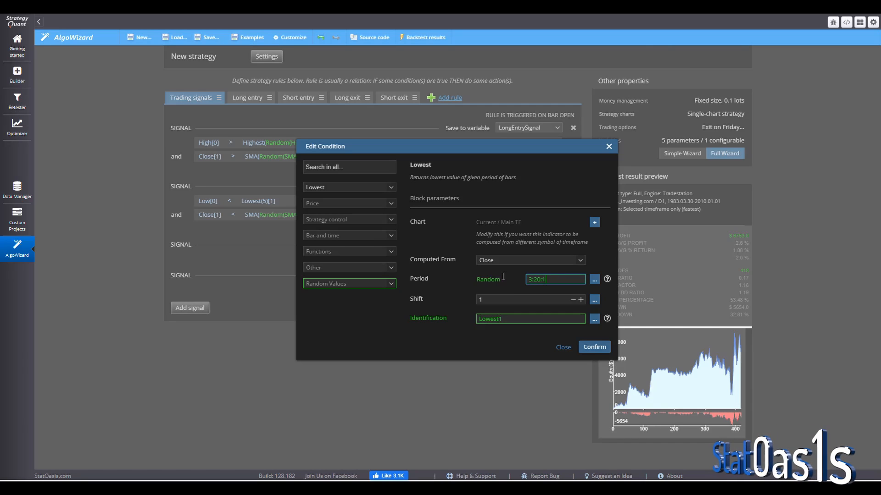
pyautogui.click(596, 346)
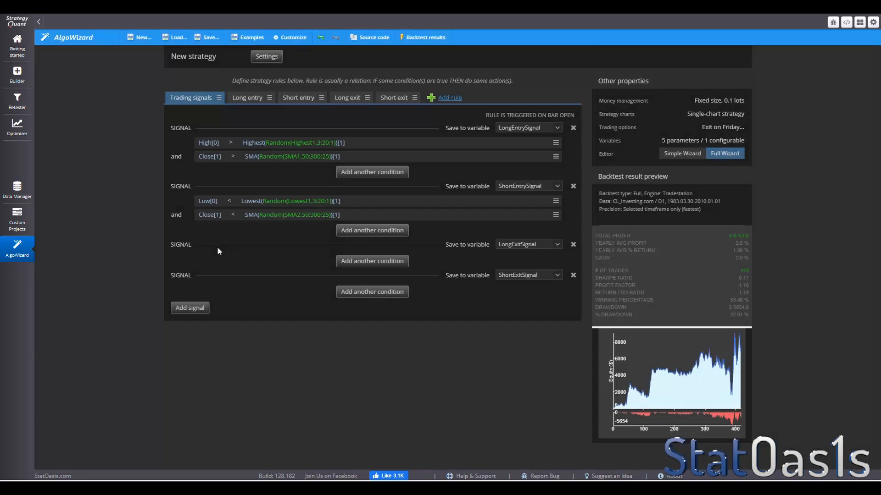
# Step: Add a Bars Since Order Open condition to the long exit signal
pyautogui.click(343, 266)
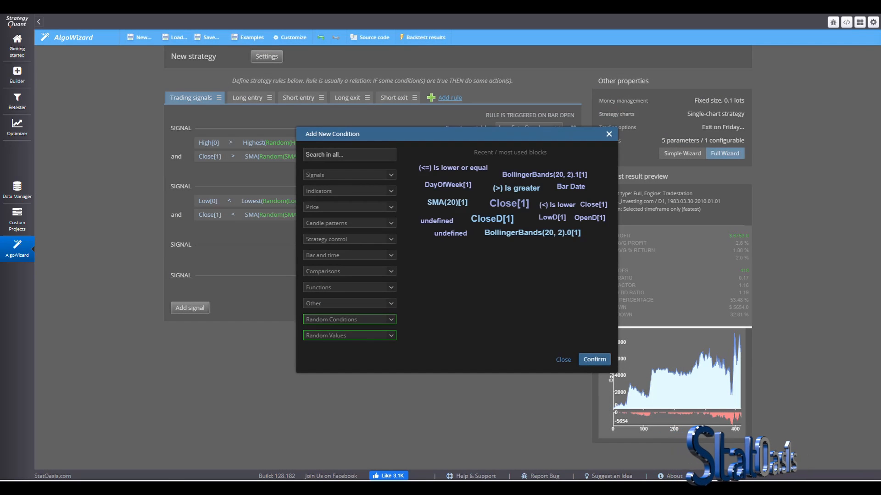
pyautogui.click(342, 155)
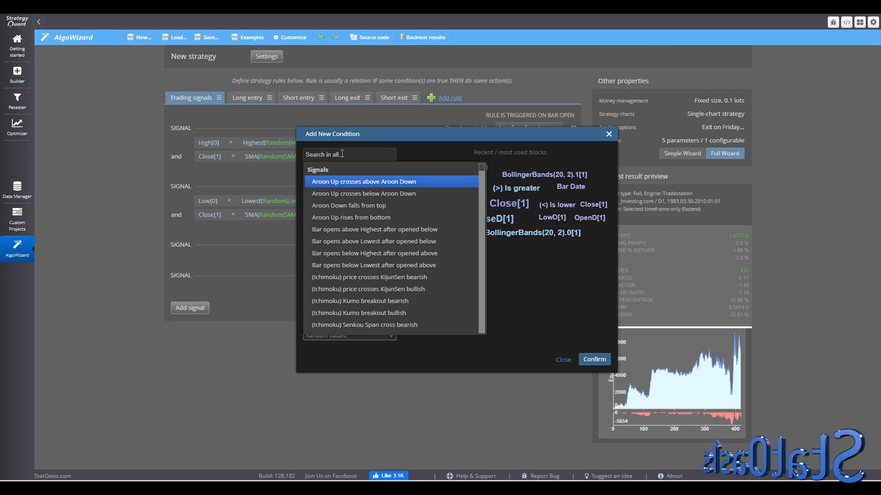
pyautogui.write('bars')
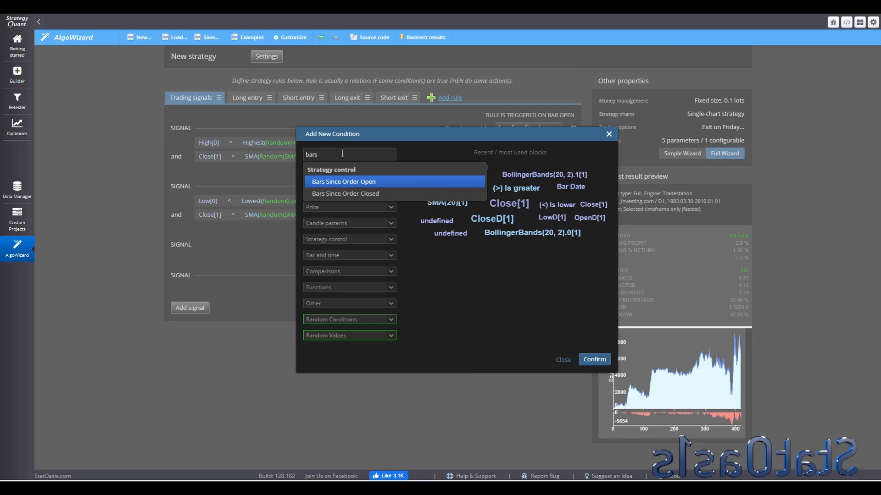
pyautogui.click(379, 182)
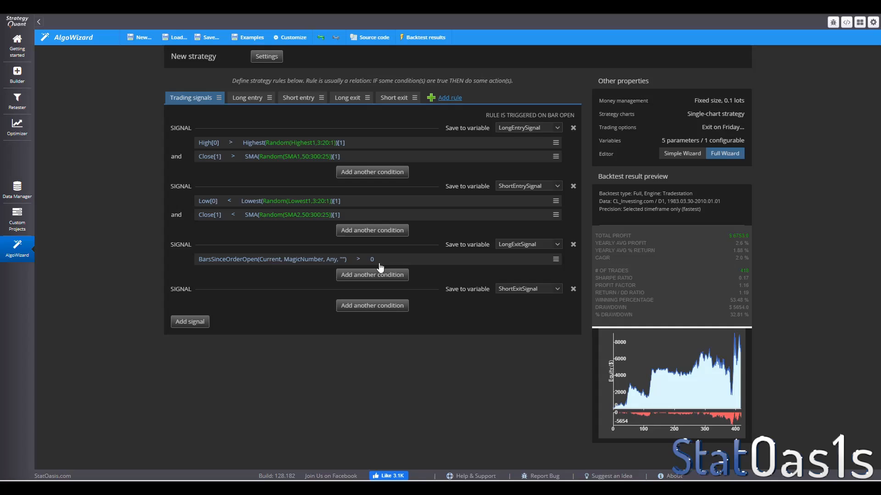
# Step: Make the number compared with BarsSinceOrderOpen in the long exit signal randomly generated with the range 1:20:1
pyautogui.click(372, 261)
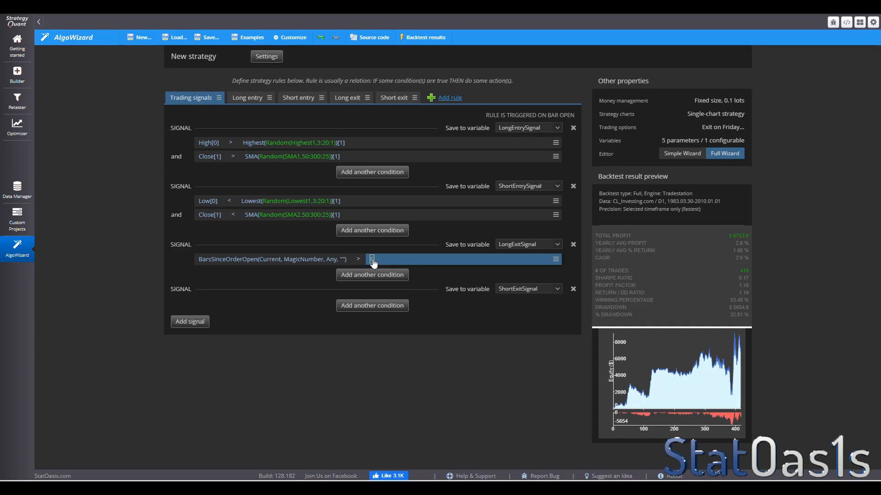
pyautogui.click(372, 261)
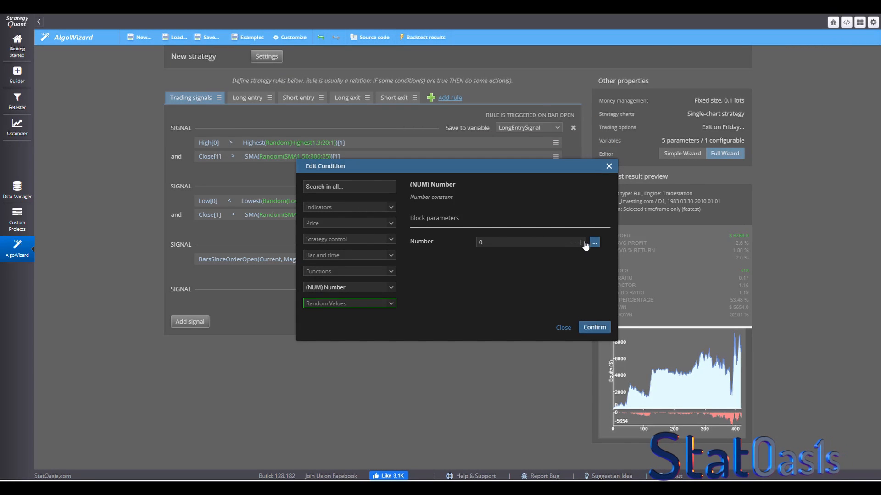
pyautogui.click(594, 243)
pyautogui.click(610, 257)
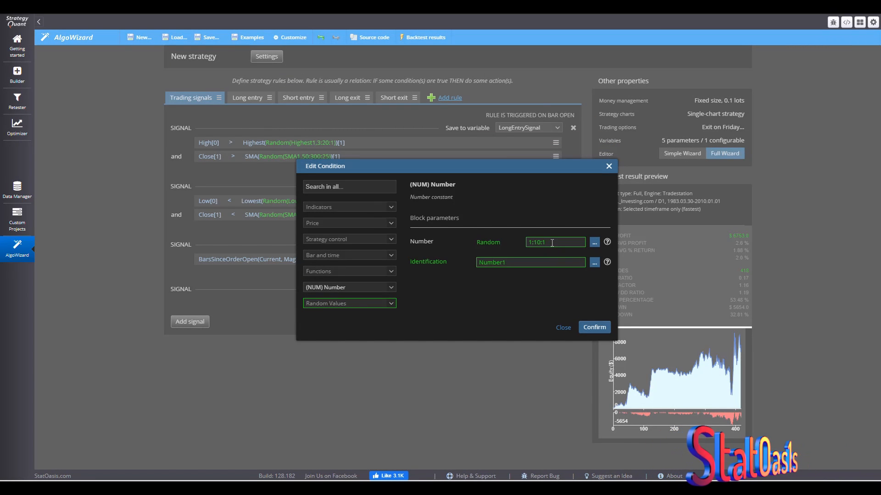
pyautogui.click(538, 241)
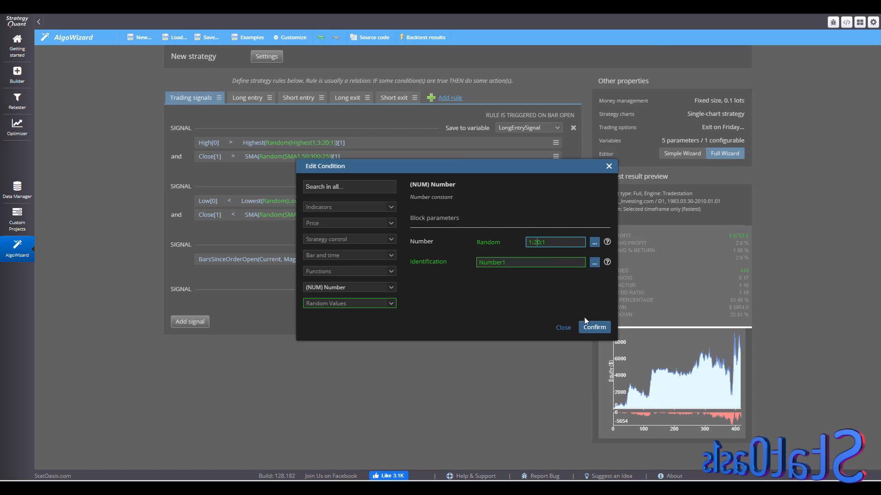
pyautogui.click(596, 328)
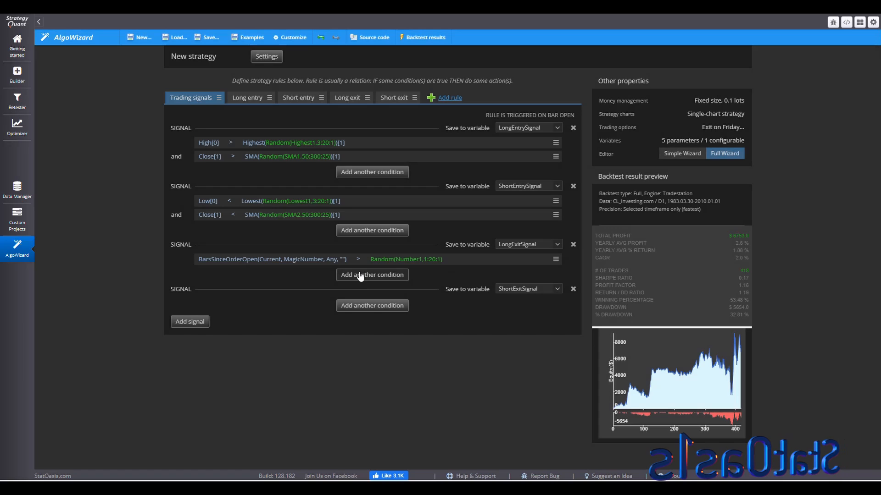
# Step: Add an Order Profit Target condition to the long exit signal, keeping its default parameters
pyautogui.click(361, 275)
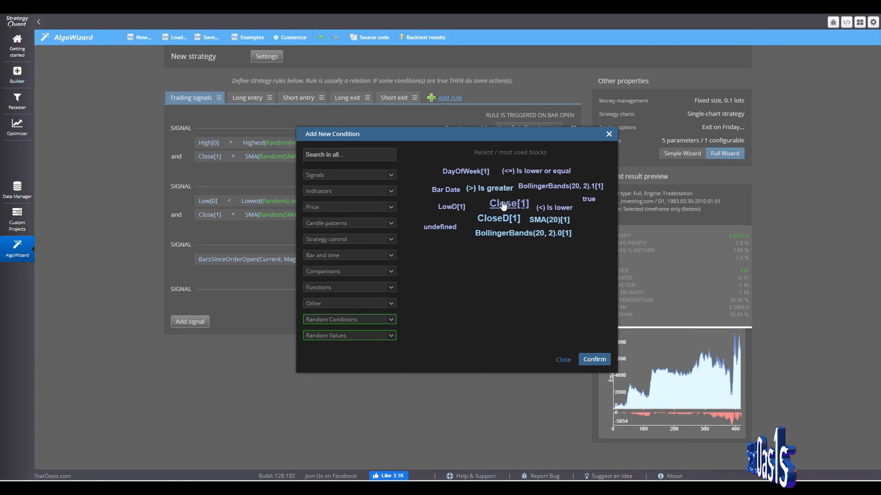
pyautogui.click(365, 154)
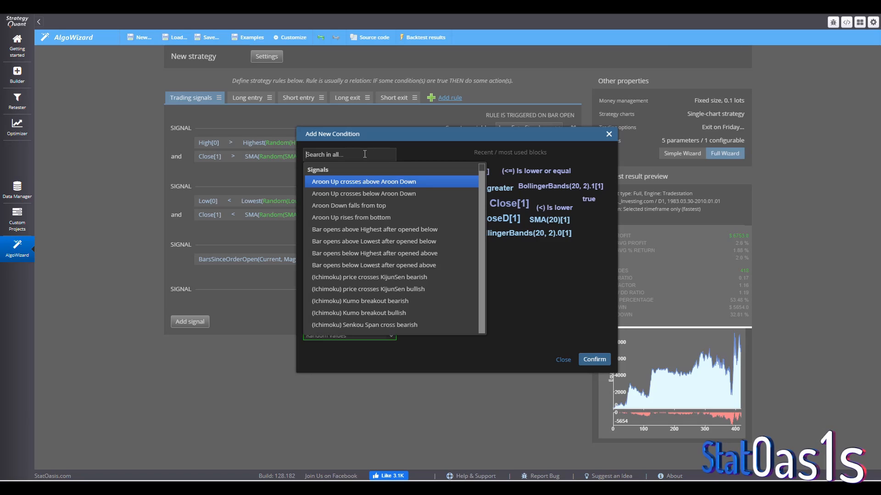
pyautogui.write('prof')
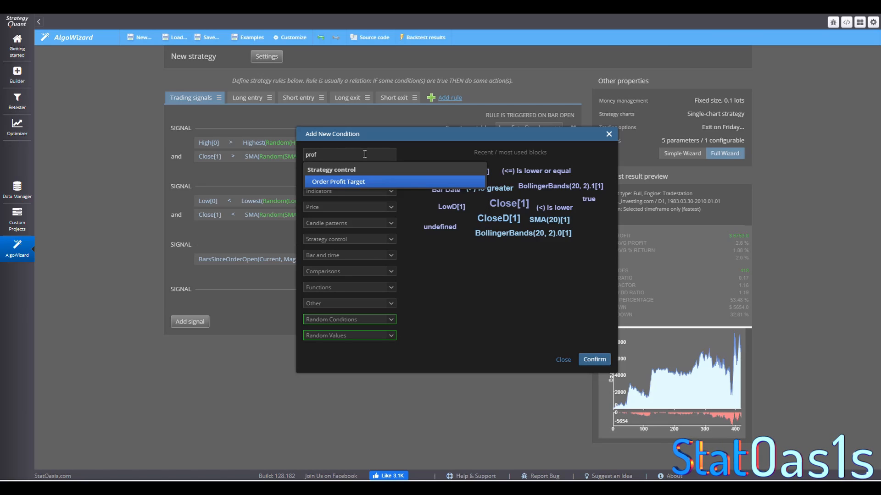
pyautogui.click(370, 181)
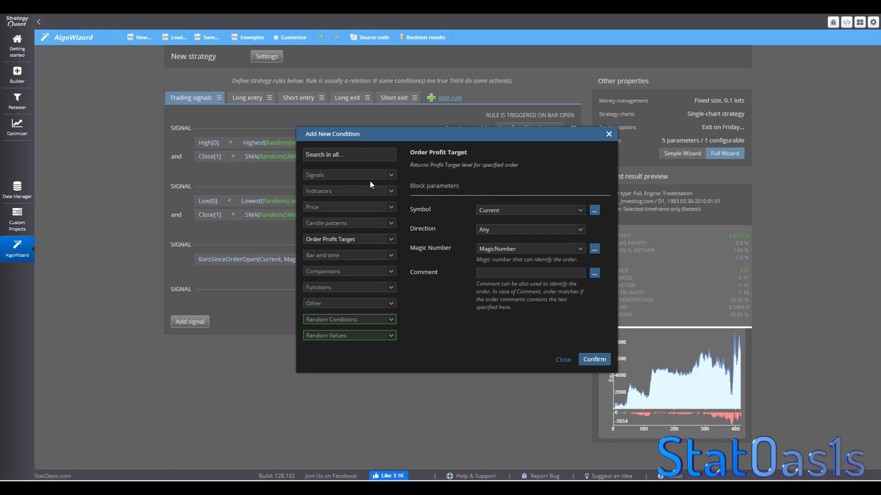
pyautogui.click(594, 359)
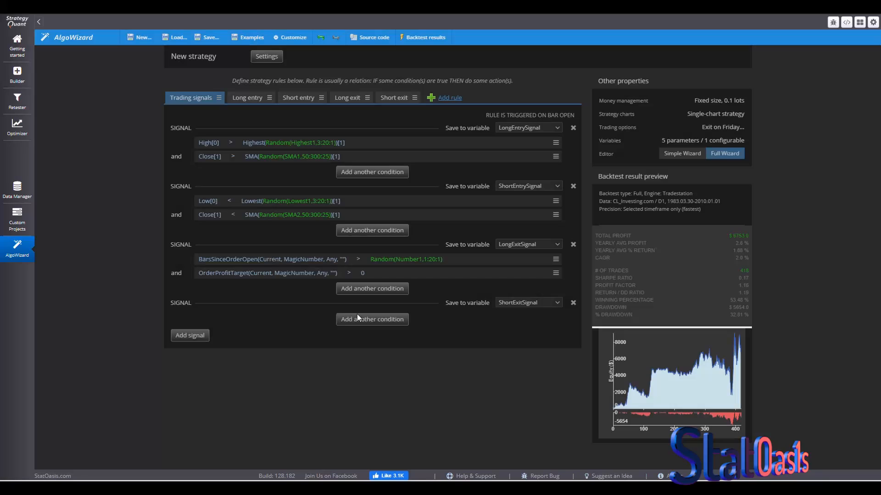
# Step: Make the number compared with OrderProfitTarget in the long exit signal randomly generated with the range 500:5000:250
pyautogui.click(362, 273)
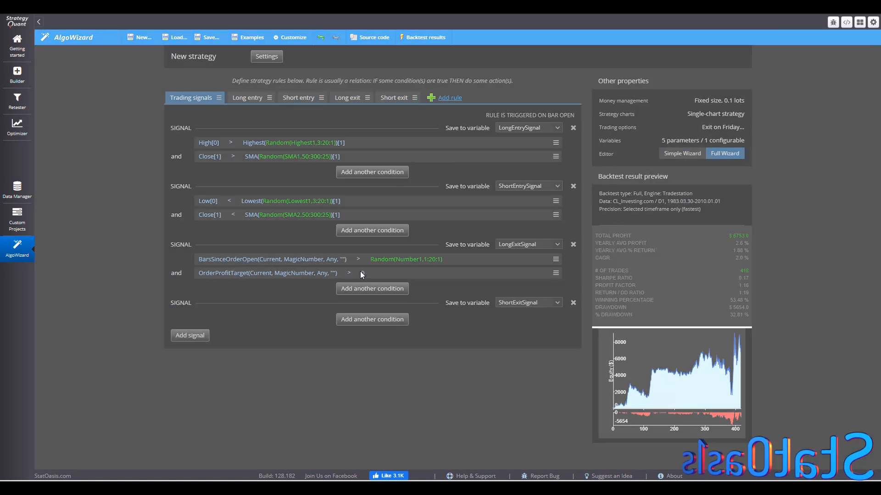
pyautogui.doubleClick(361, 273)
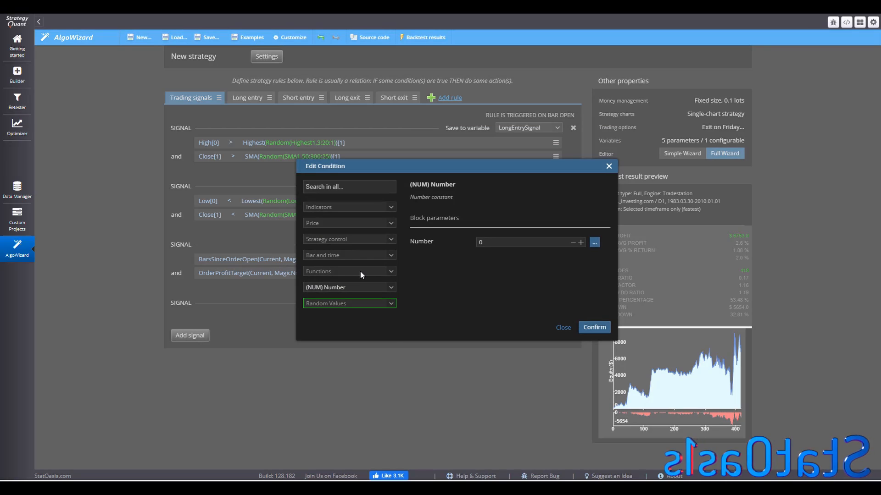
pyautogui.click(360, 271)
pyautogui.click(432, 274)
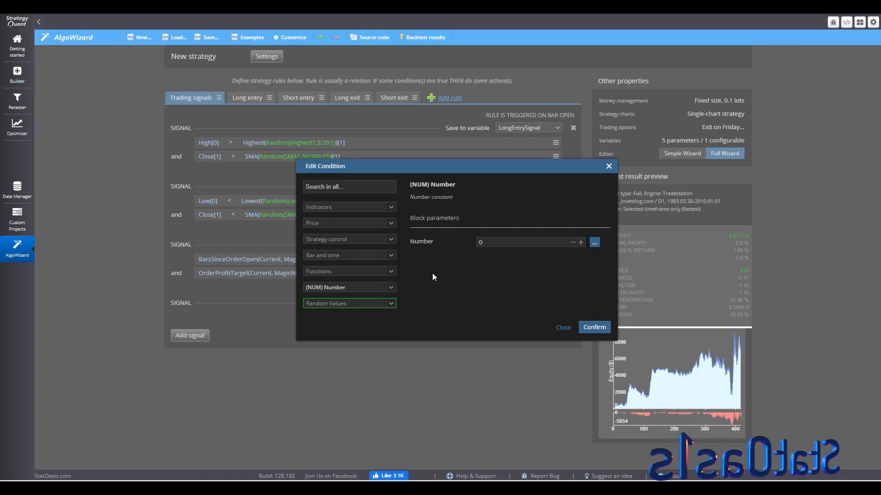
pyautogui.click(594, 242)
pyautogui.click(617, 251)
pyautogui.moveTo(545, 242); pyautogui.dragTo(489, 240)
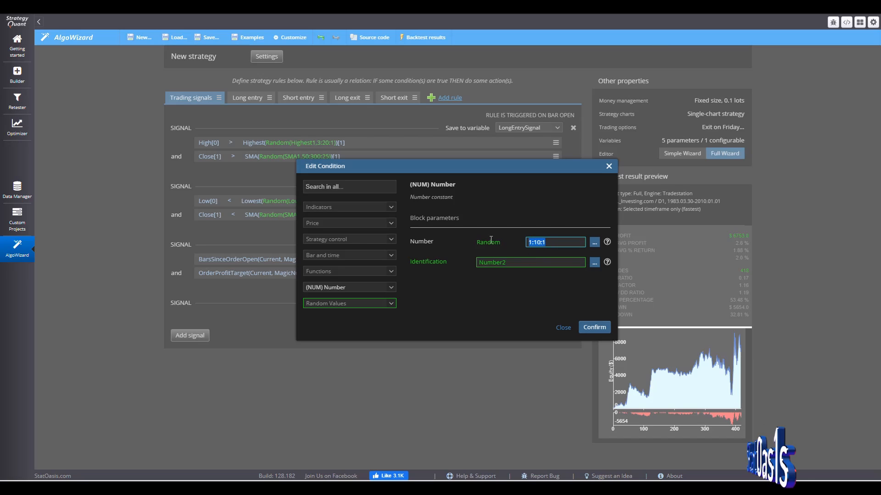
pyautogui.write('500')
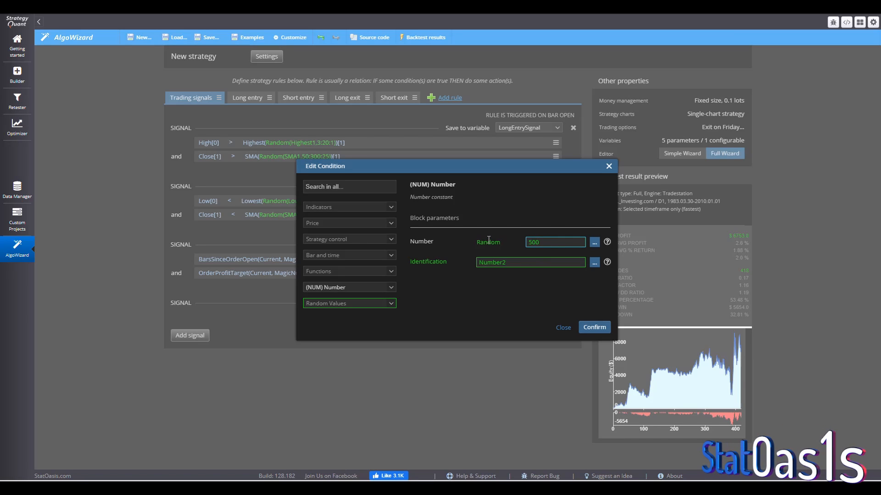
pyautogui.write(':5000')
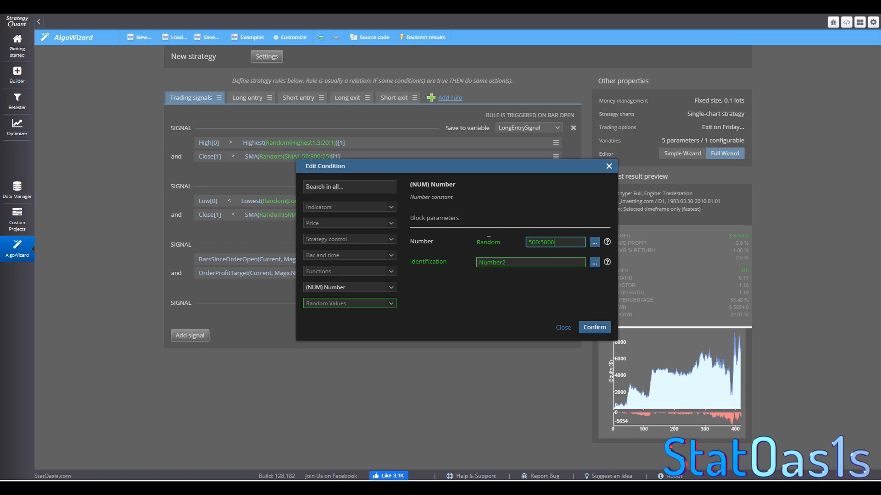
pyautogui.write(':')
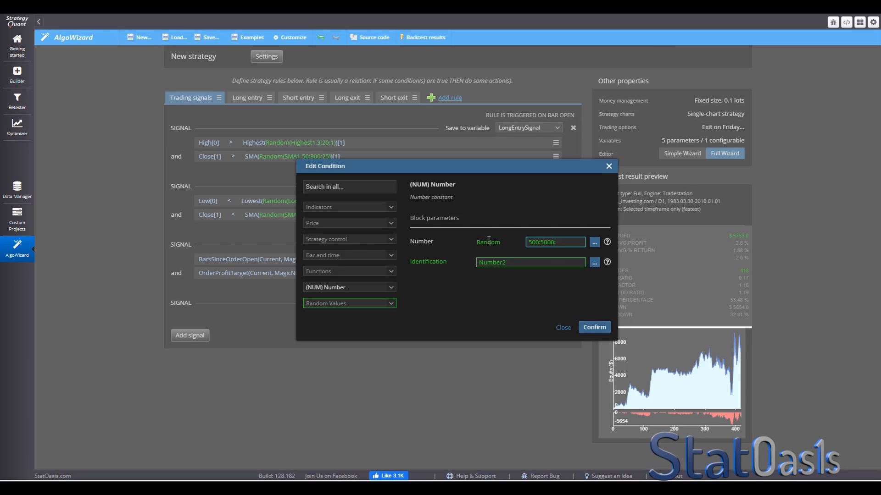
pyautogui.write('250')
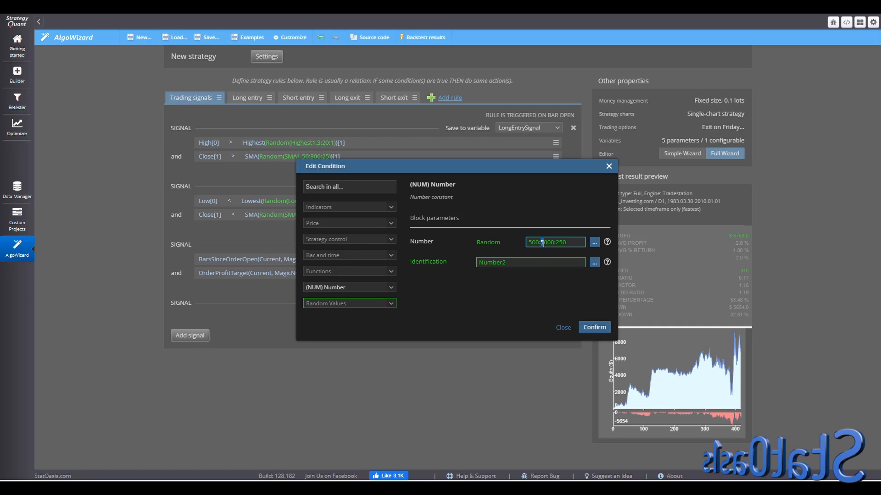
# Step: Change the upper limit of the profit target's random range to 10000 and confirm the condition
pyautogui.press('BackSpace')
pyautogui.write('10')
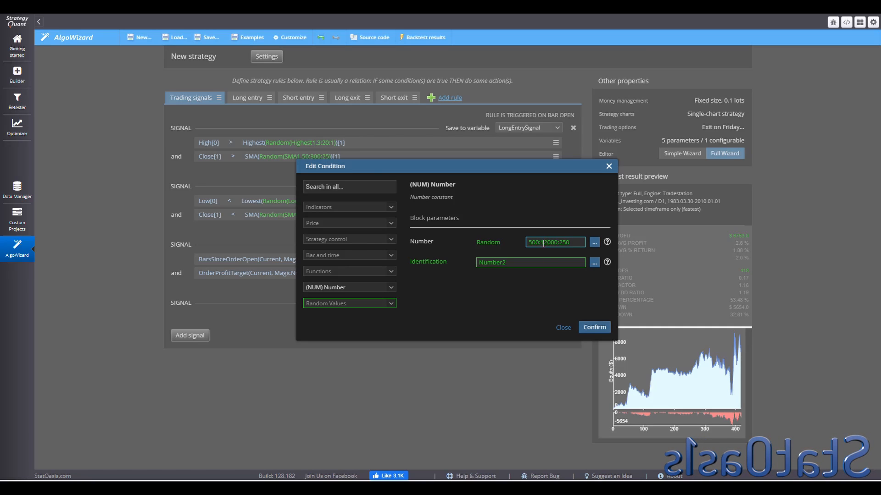
pyautogui.press('BackSpace')
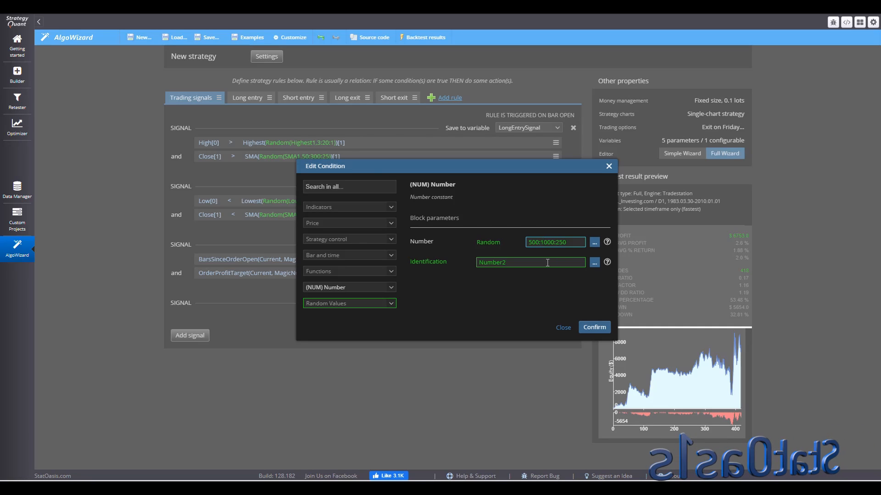
pyautogui.write('0')
pyautogui.click(591, 328)
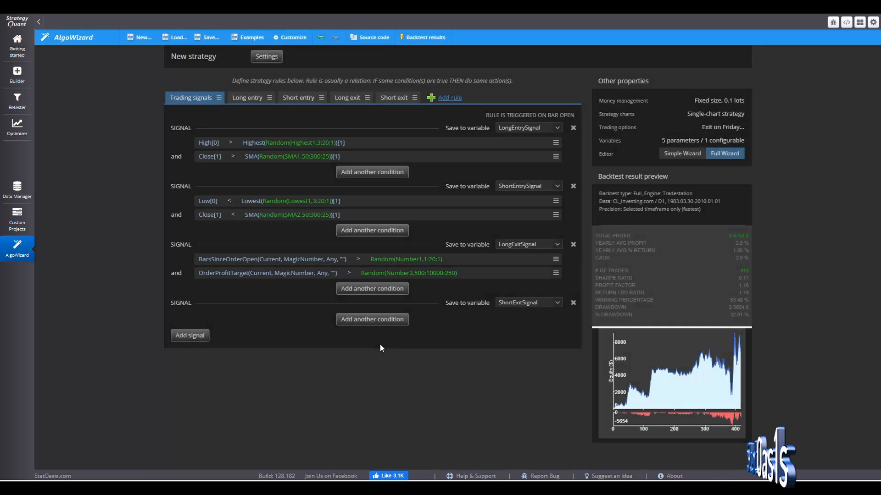
# Step: Add a Bars Since Order Open condition to the short exit signal, keeping its default parameters
pyautogui.click(365, 320)
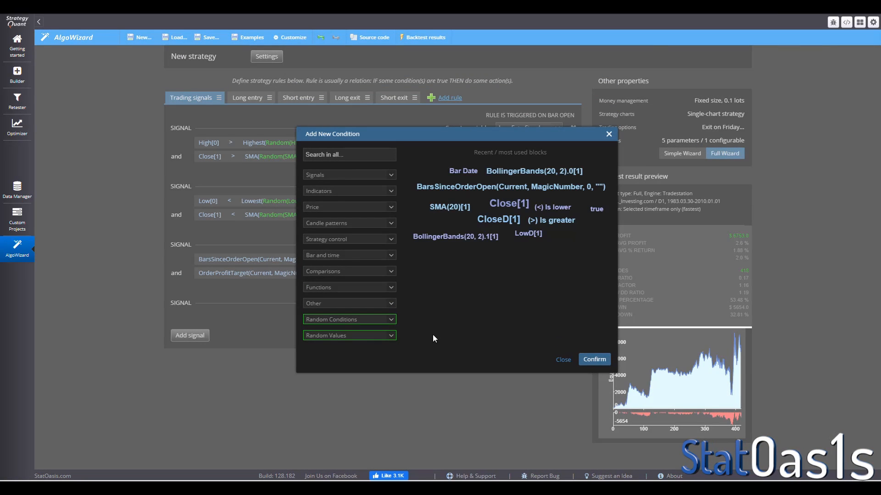
pyautogui.click(338, 155)
pyautogui.write('bars')
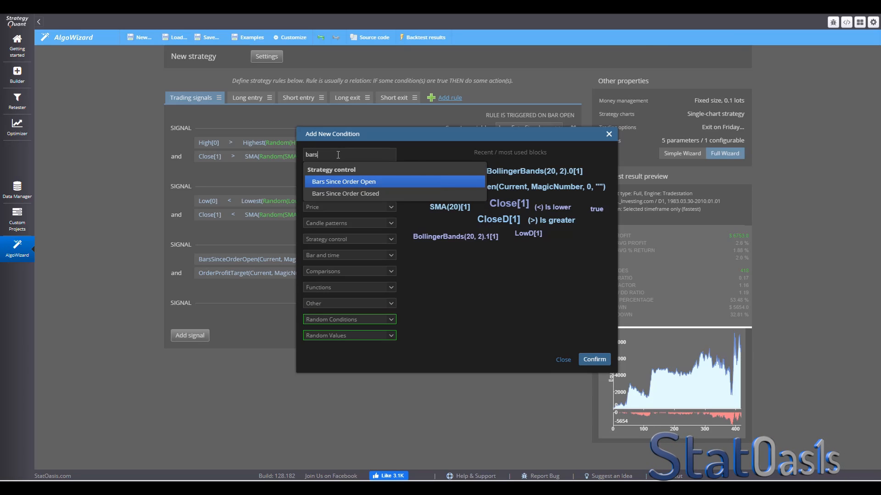
pyautogui.click(377, 182)
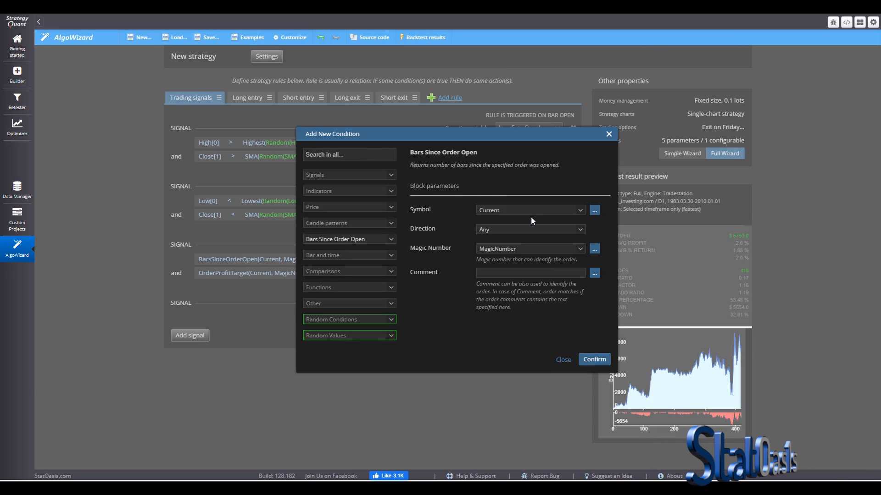
pyautogui.click(594, 360)
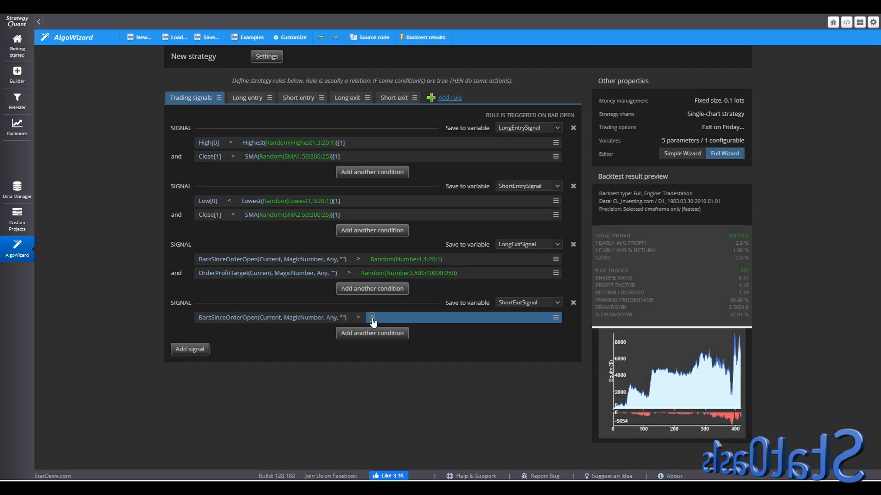
# Step: Make the number compared with BarsSinceOrderOpen in the short exit signal randomly generated with the range 1:20:1
pyautogui.click(372, 318)
pyautogui.click(595, 244)
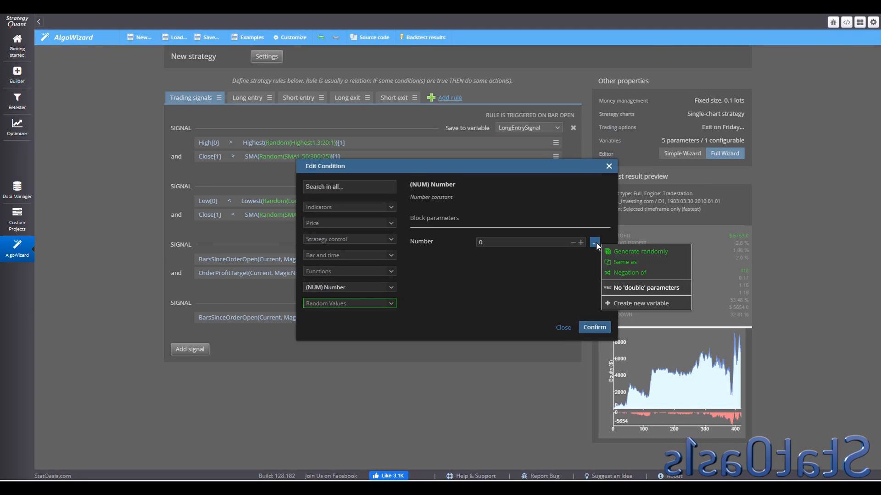
pyautogui.click(610, 251)
pyautogui.moveTo(534, 241); pyautogui.dragTo(539, 241)
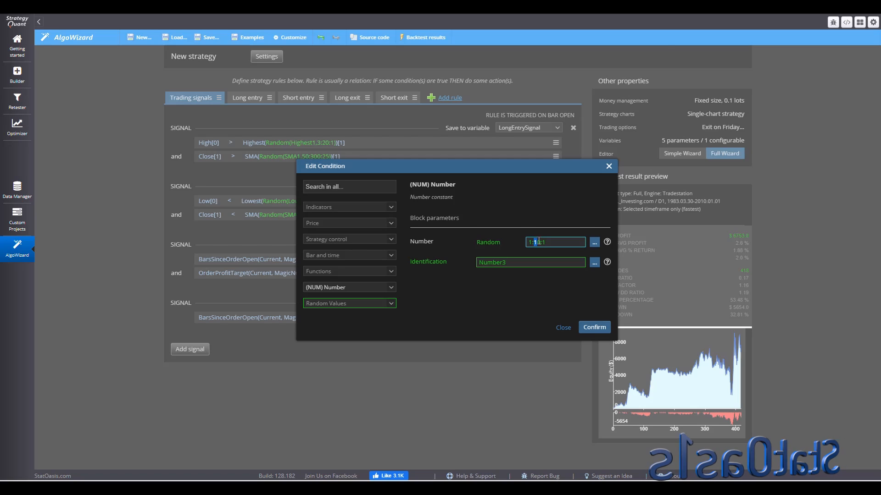
pyautogui.write('2')
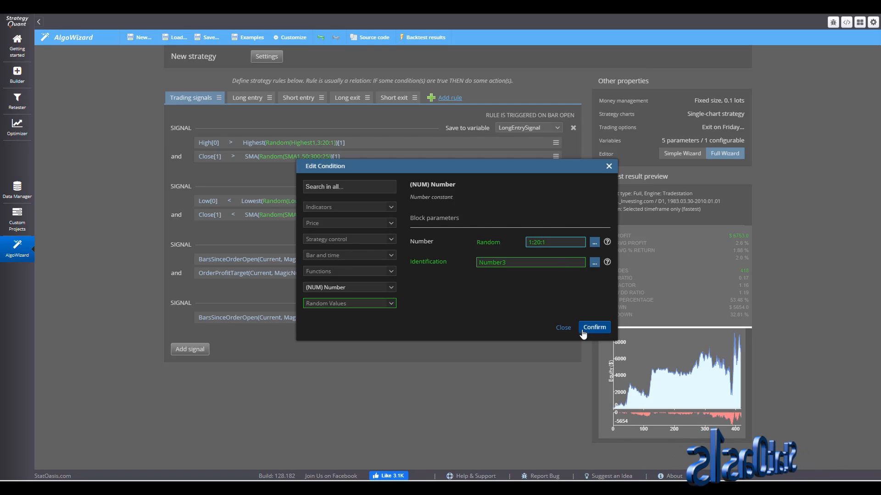
pyautogui.click(597, 327)
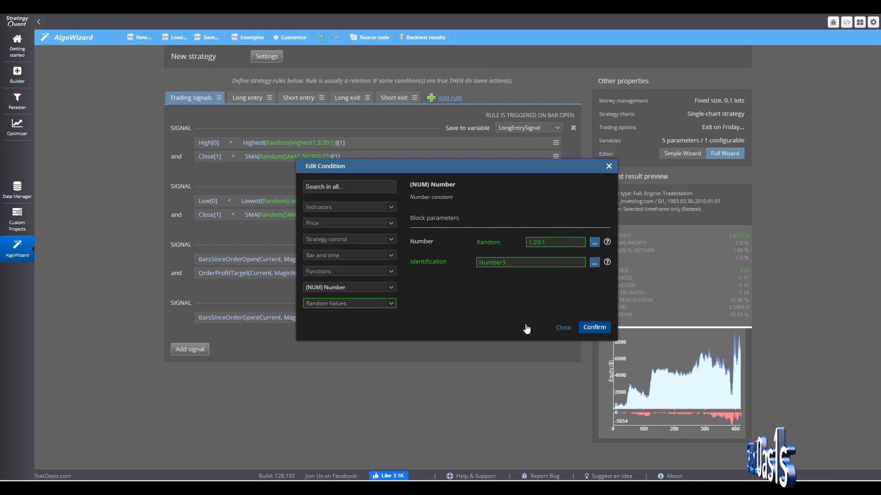
pyautogui.click(583, 326)
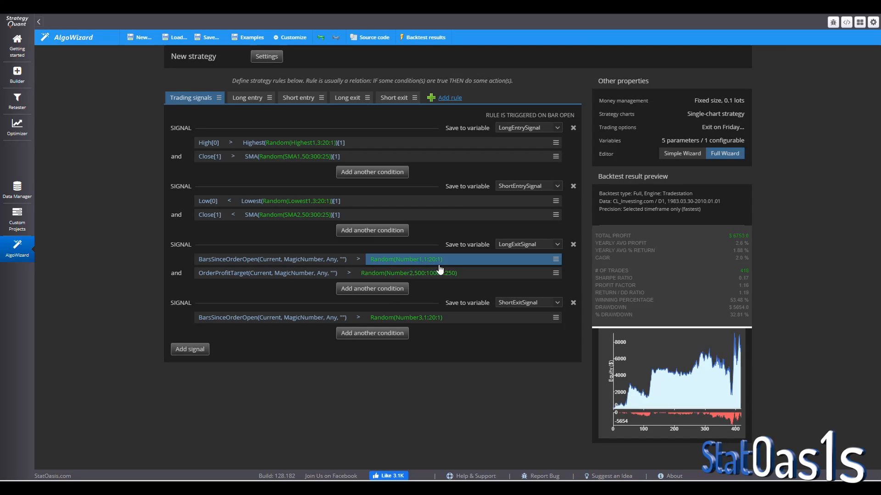
# Step: Add an Order Profit Target condition to the short exit signal, keeping its default parameters
pyautogui.click(361, 334)
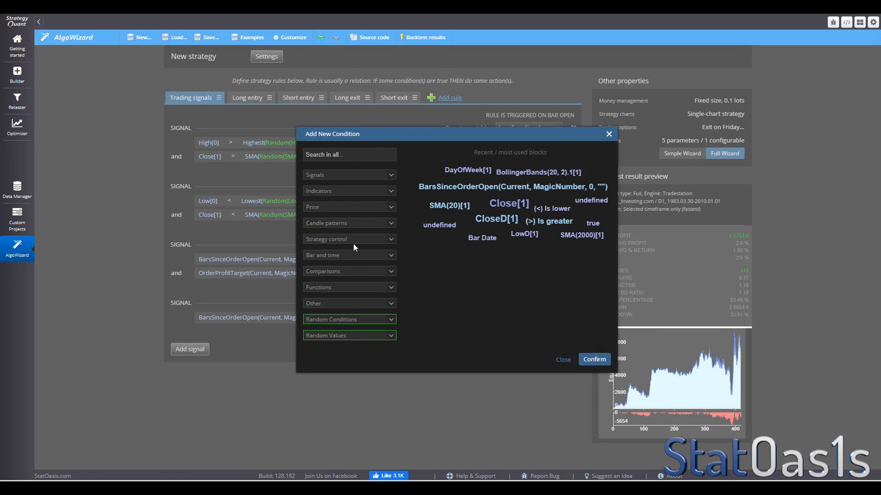
pyautogui.click(343, 156)
pyautogui.write('order')
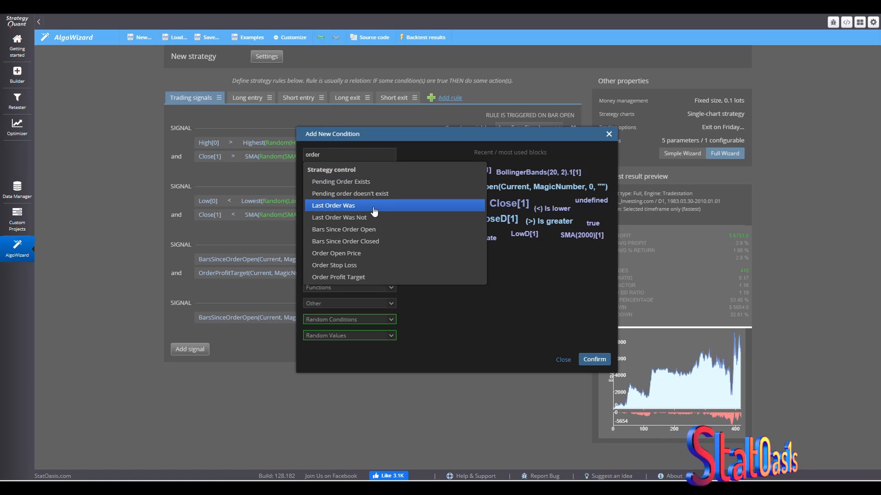
pyautogui.click(363, 277)
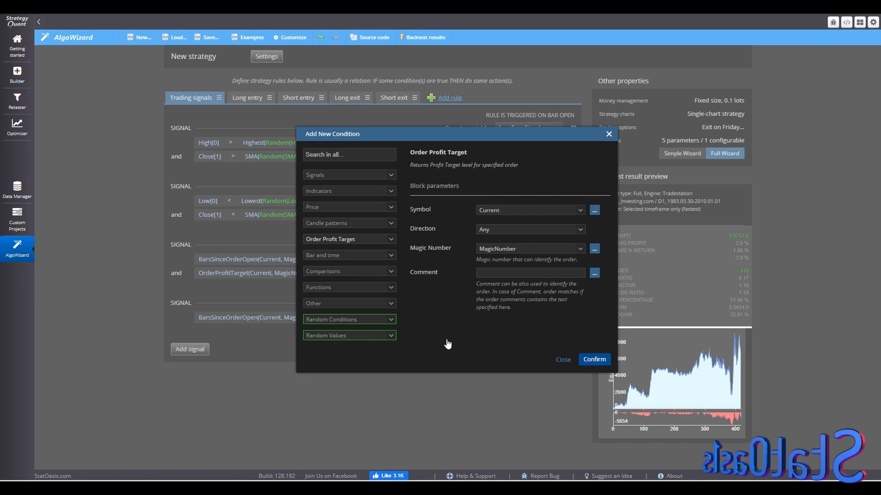
pyautogui.press('Return')
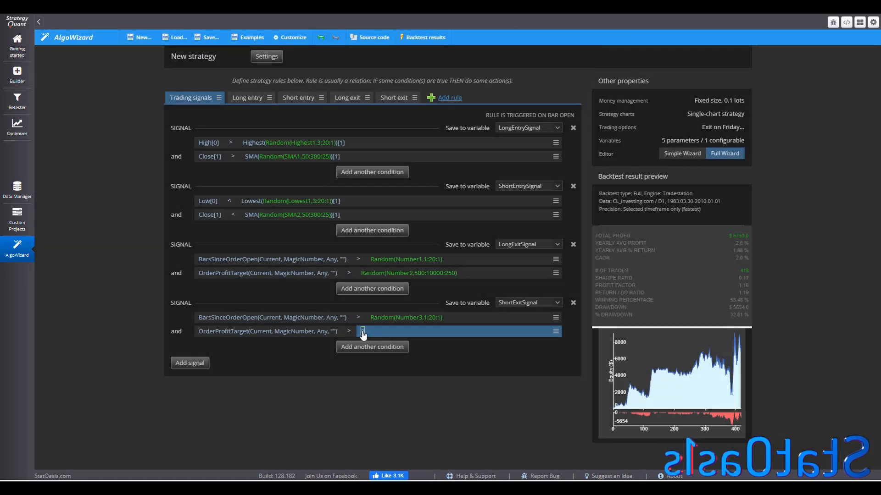
# Step: Try to enter 500:10000:250 directly as the number constant compared with OrderProfitTarget in the short exit signal
pyautogui.click(363, 332)
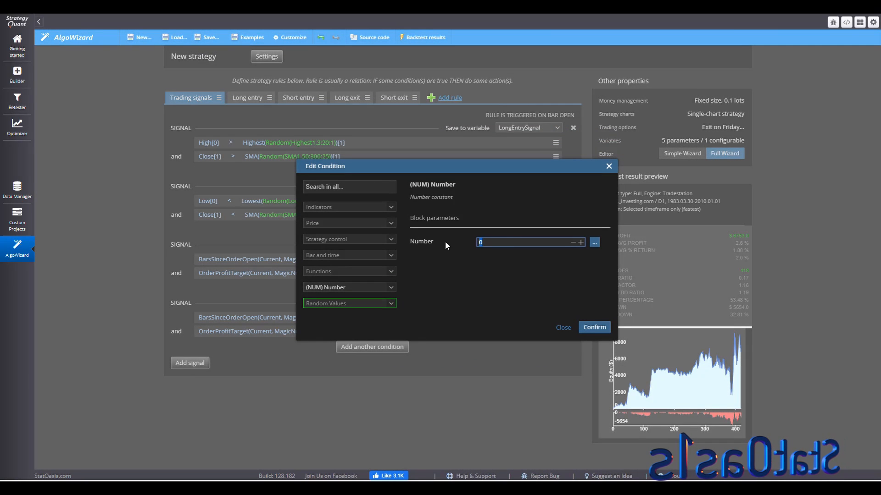
pyautogui.write('500:1')
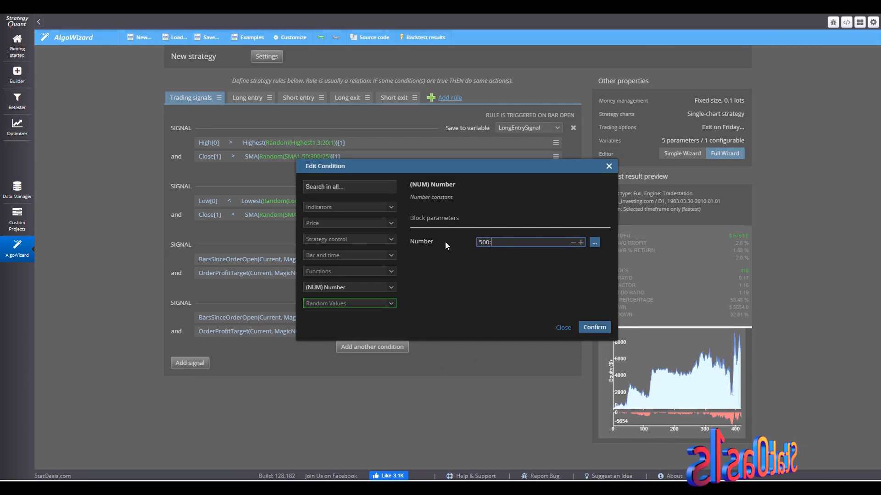
pyautogui.write('00')
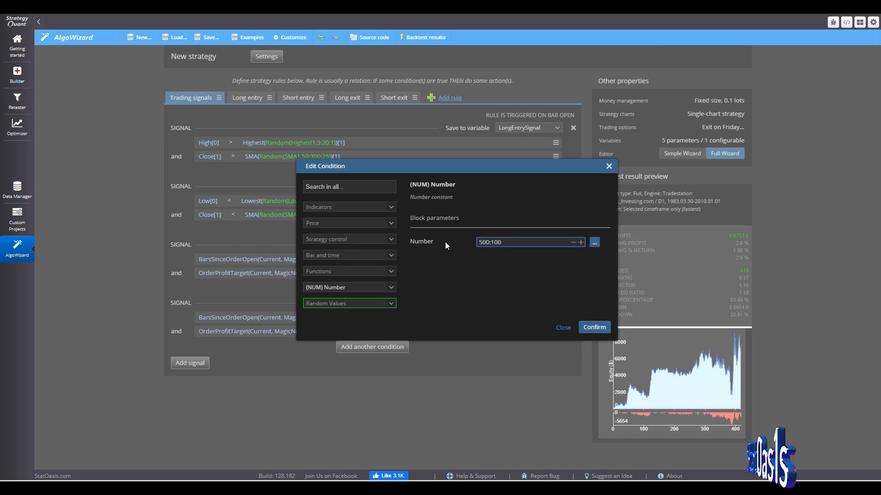
pyautogui.write('0')
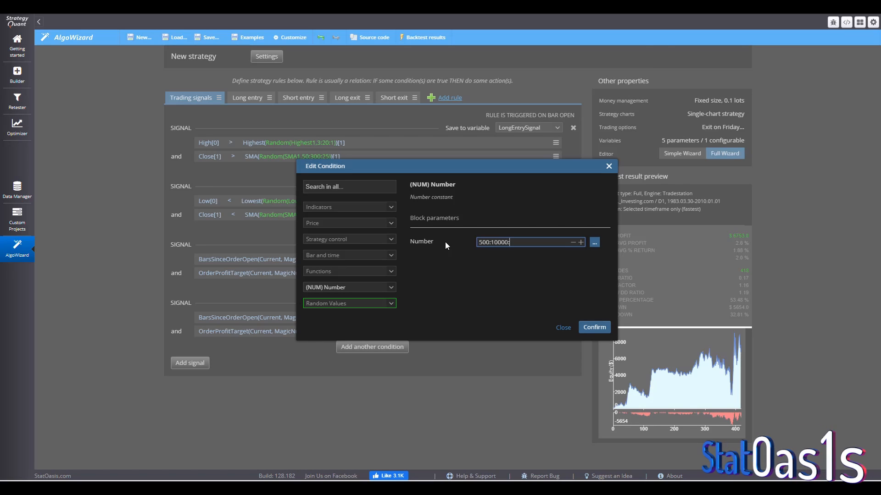
pyautogui.write(':250')
pyautogui.click(591, 327)
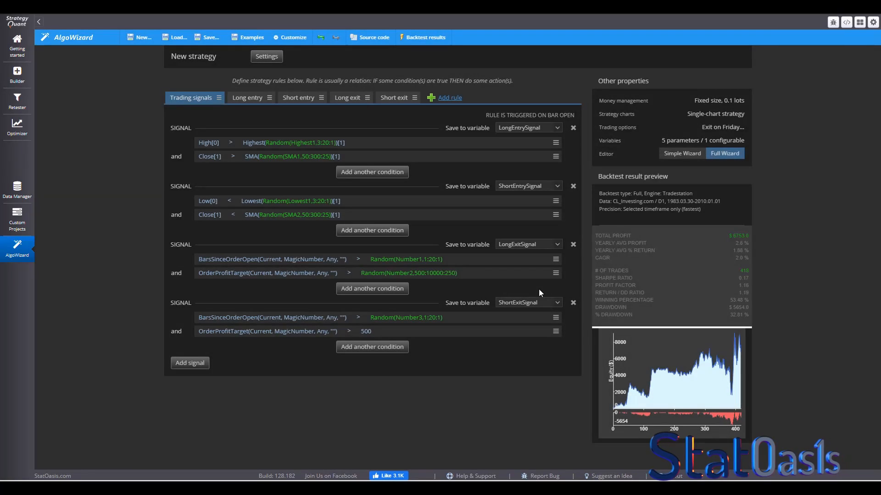
# Step: Change the step of the long exit signal's random profit target range to 500, giving 500:10000:500
pyautogui.click(440, 273)
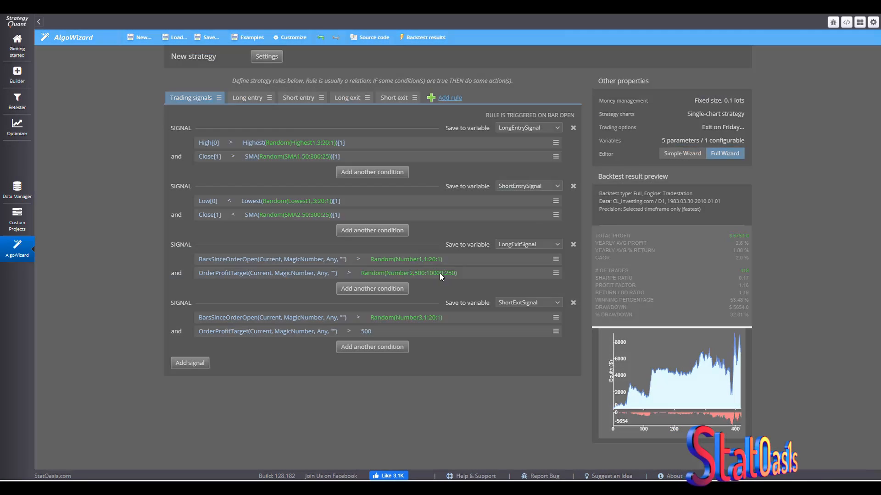
pyautogui.moveTo(575, 243); pyautogui.dragTo(561, 243)
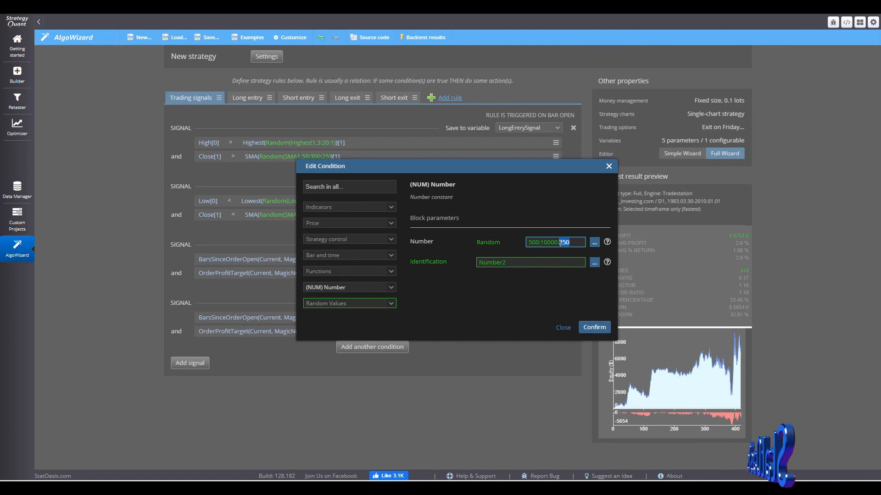
pyautogui.write('500')
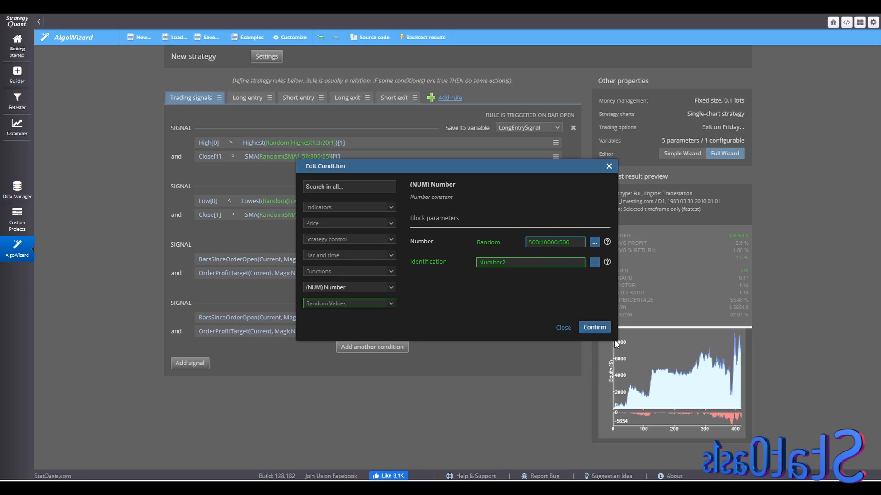
pyautogui.click(594, 328)
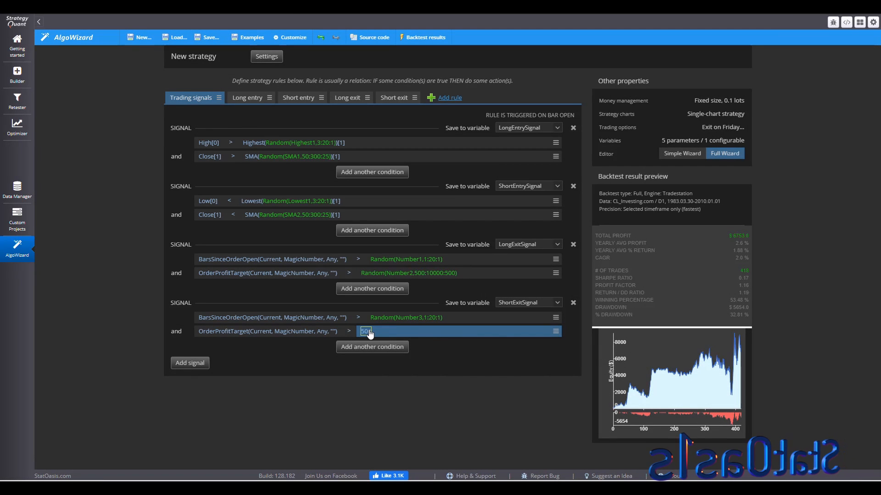
# Step: Make the number compared with OrderProfitTarget in the short exit signal randomly generated with the range 500:10000:500
pyautogui.click(365, 332)
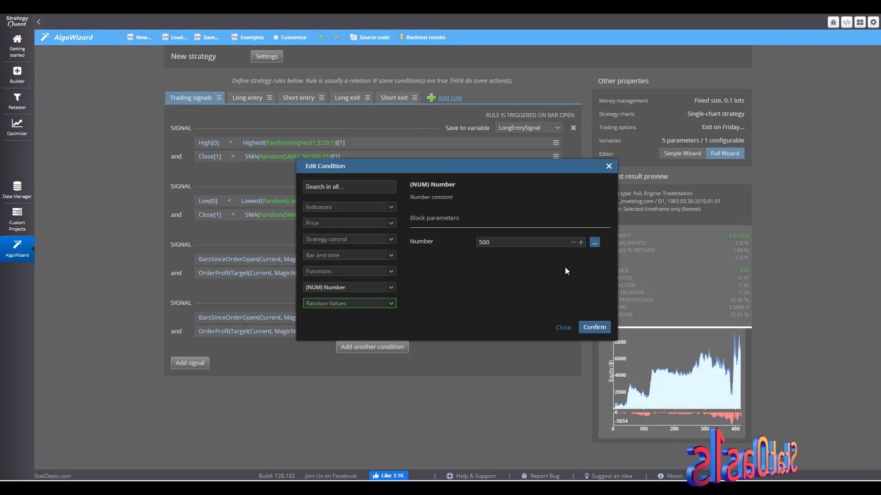
pyautogui.click(594, 243)
pyautogui.click(642, 250)
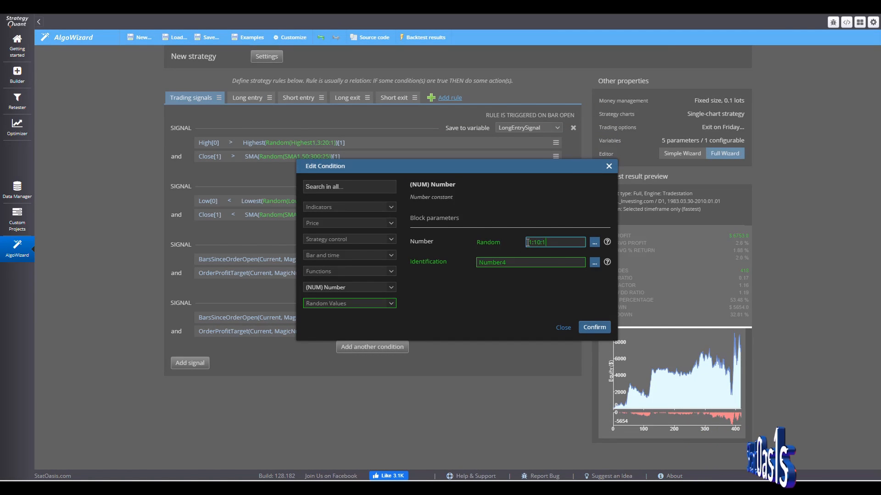
pyautogui.write('500:')
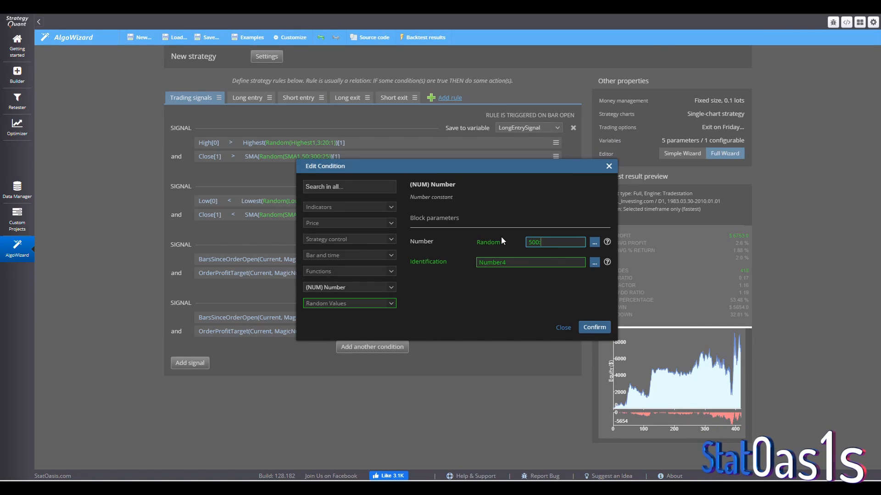
pyautogui.write('10000')
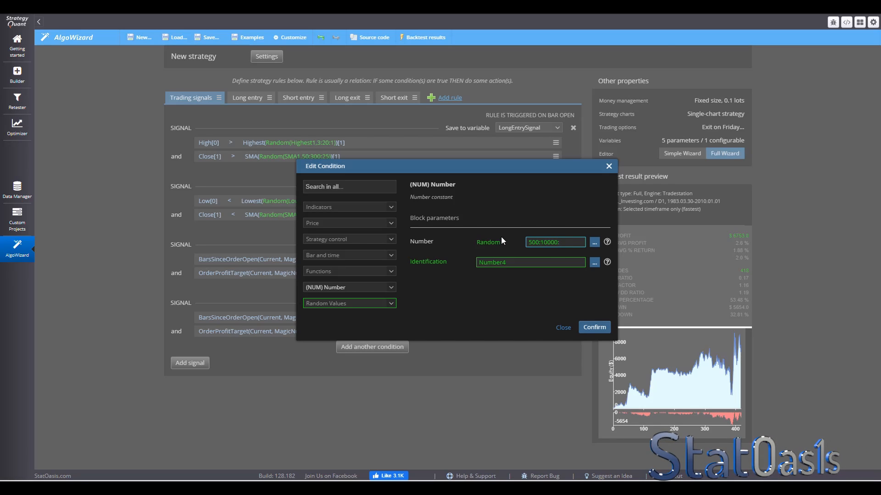
pyautogui.write(':500')
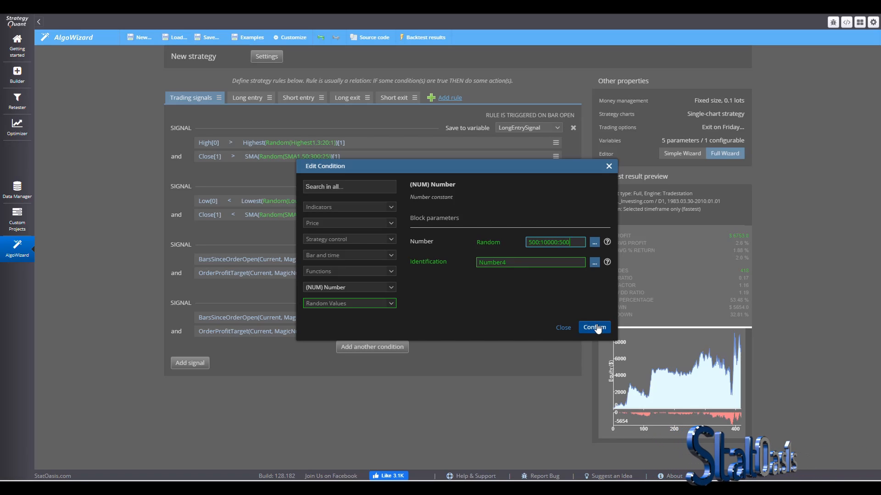
pyautogui.press('Return')
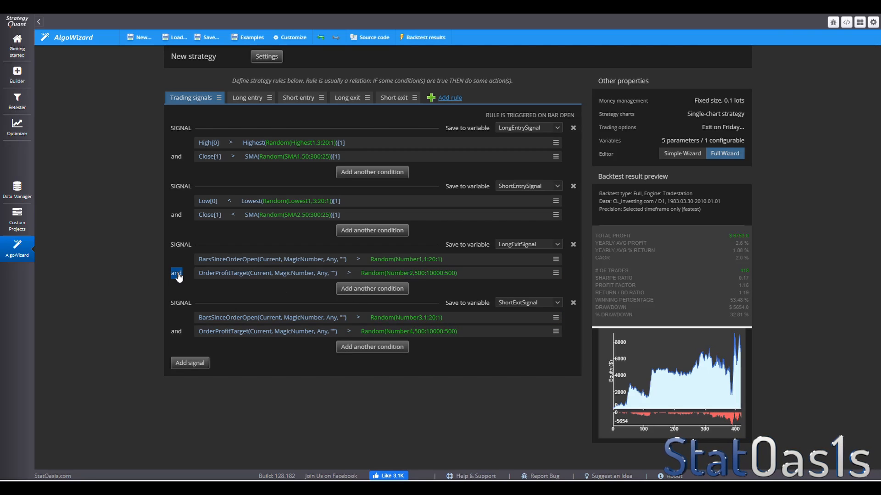
# Step: Switch the operator joining the two conditions from "and" to "or" in both the long and short exit signals
pyautogui.click(177, 331)
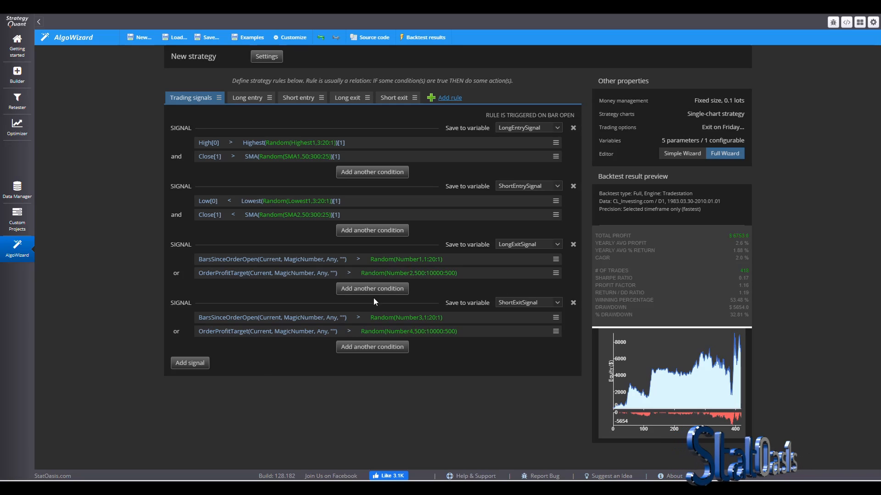
# Step: Add a Close[1] condition to the long exit signal and set its comparison to Is lower
pyautogui.click(360, 289)
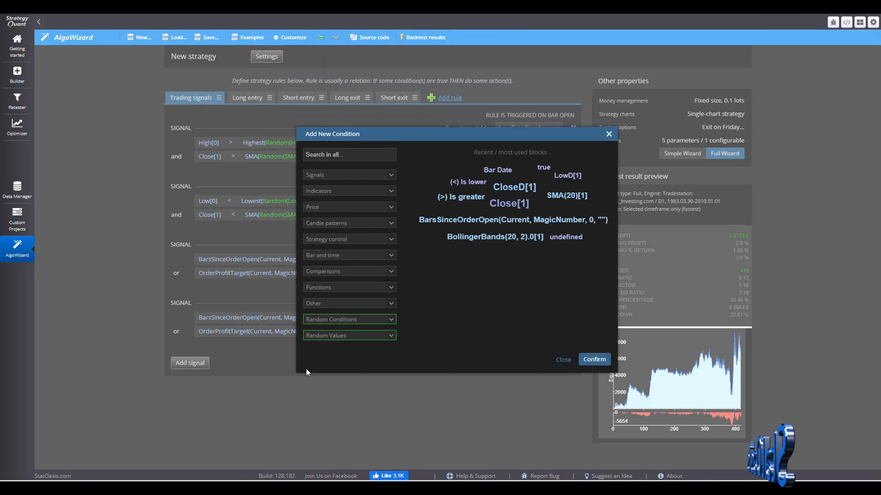
pyautogui.click(515, 206)
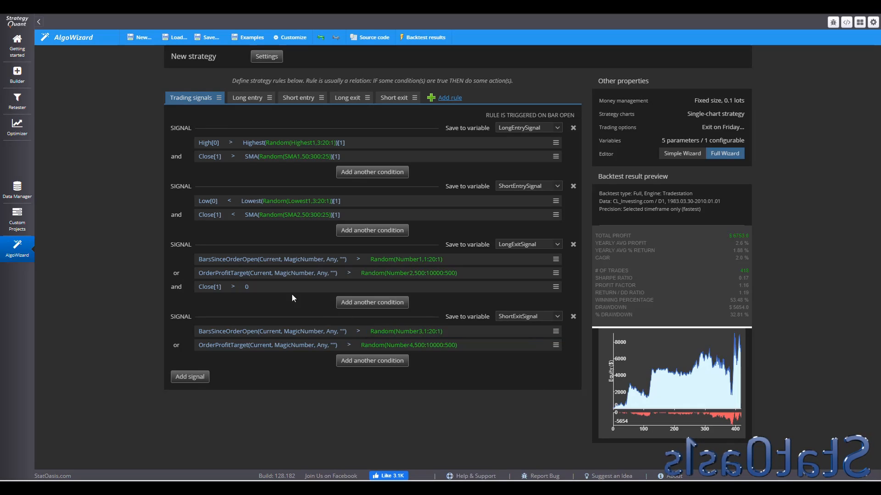
pyautogui.click(233, 288)
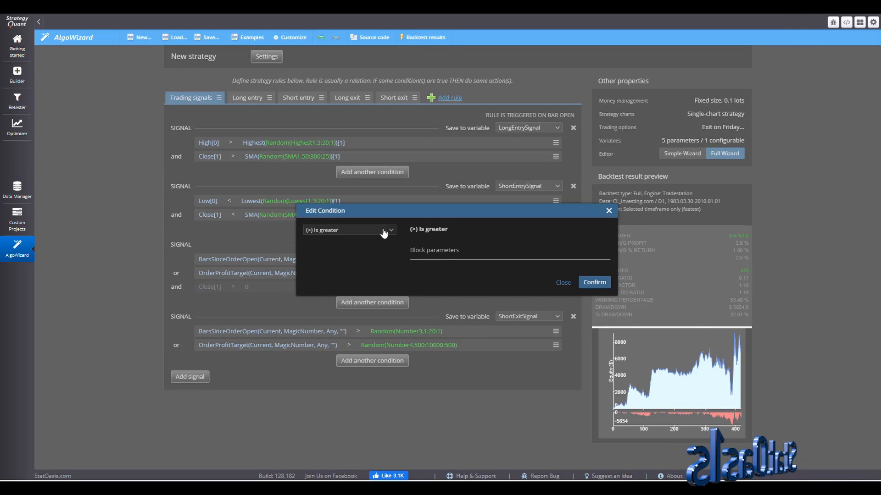
pyautogui.click(384, 232)
pyautogui.click(360, 260)
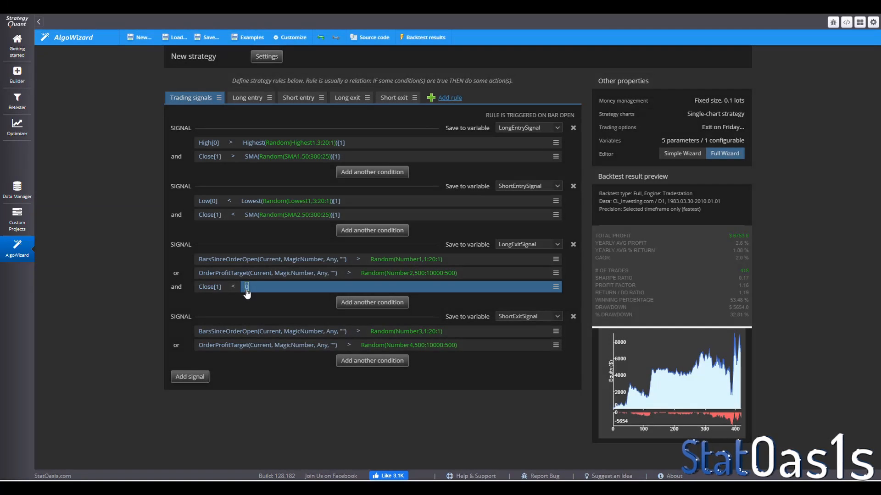
# Step: Compare Close[1] in the long exit signal with an SMA of random period 5:15:1 and join this condition with "or"
pyautogui.click(246, 289)
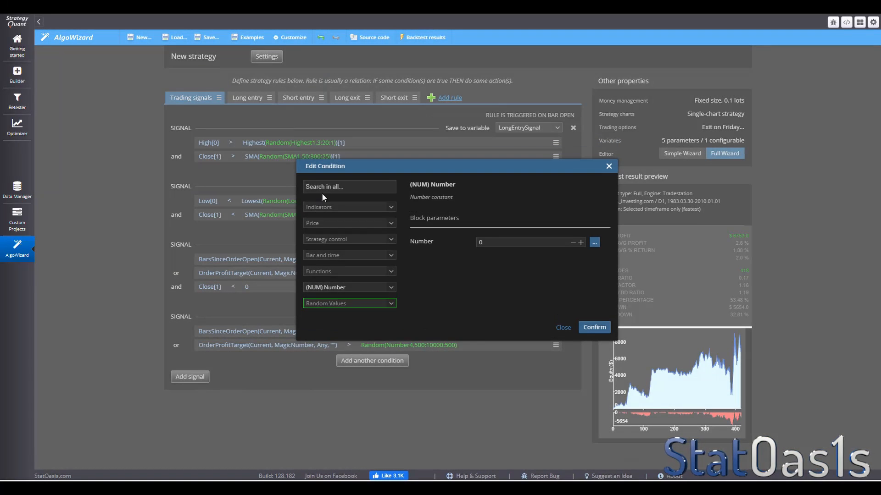
pyautogui.click(326, 187)
pyautogui.write('sma')
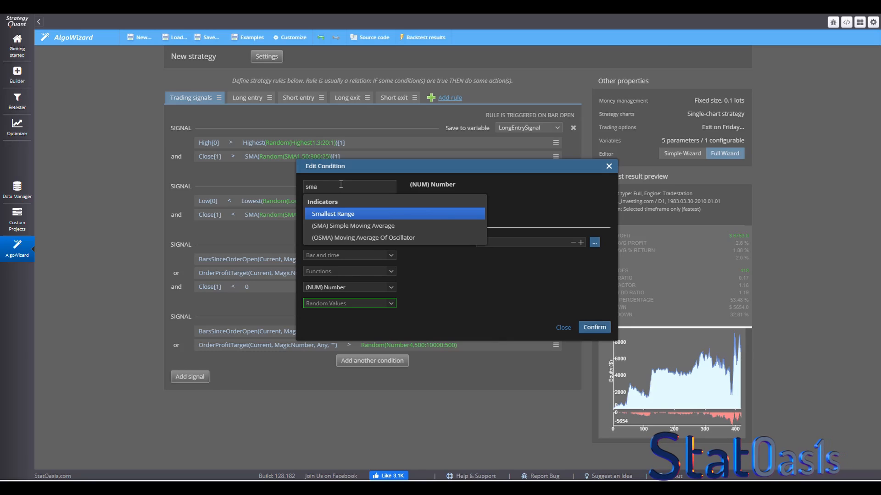
pyautogui.click(401, 227)
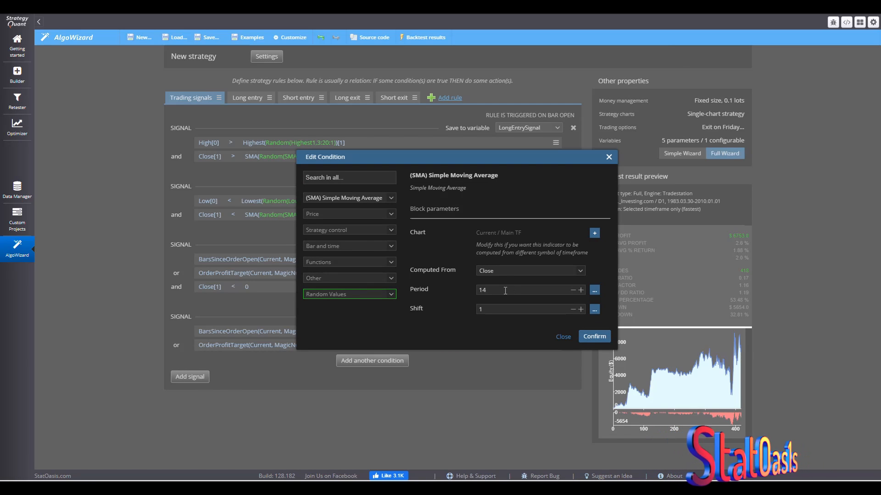
pyautogui.click(594, 290)
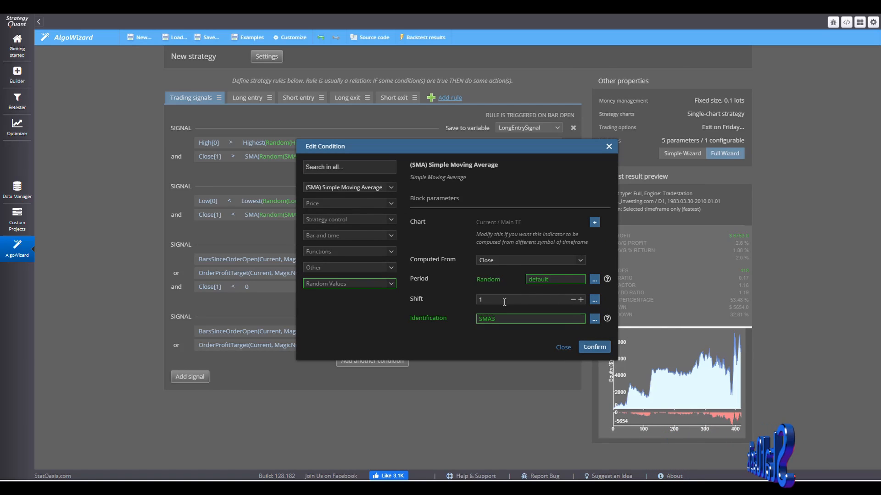
pyautogui.doubleClick(556, 283)
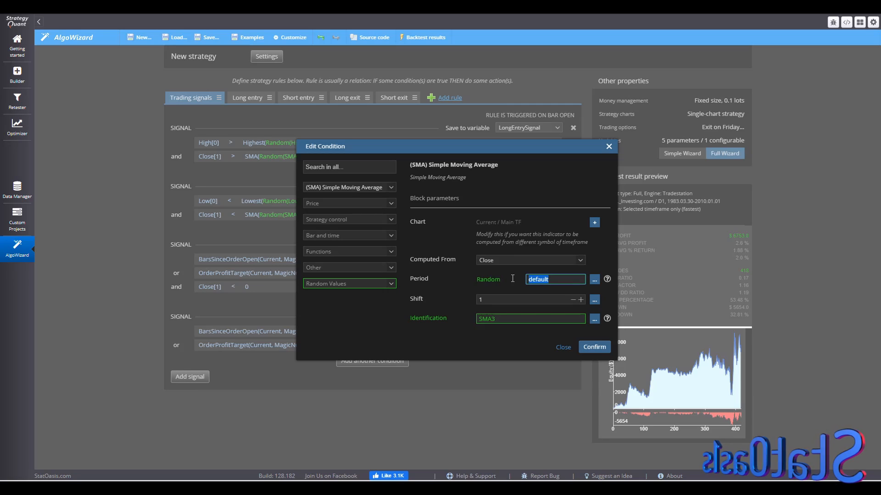
pyautogui.write('5:15:1')
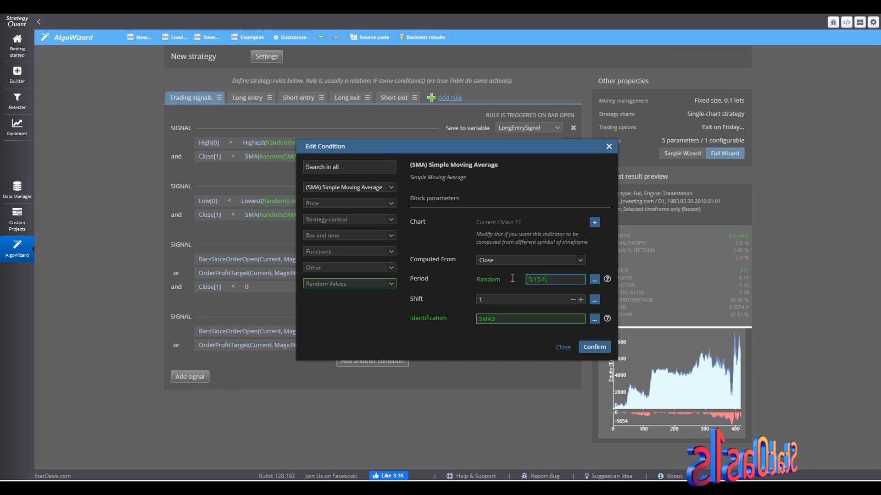
pyautogui.click(609, 348)
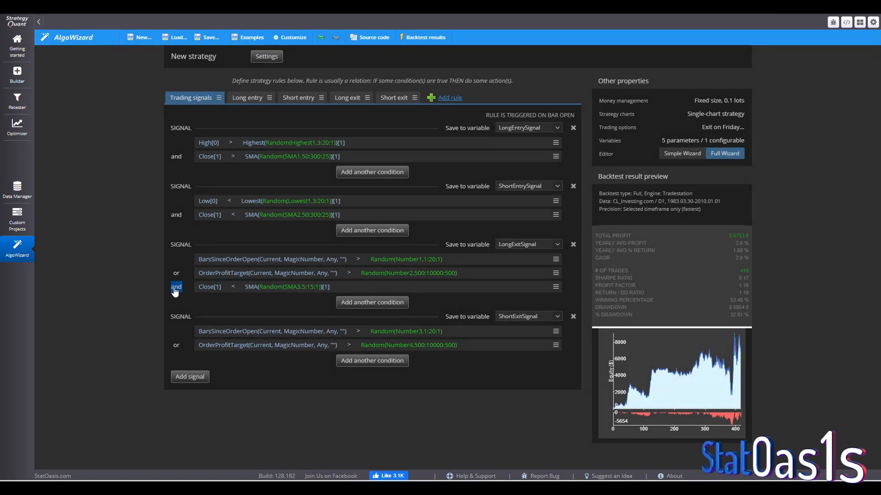
pyautogui.click(176, 286)
# Step: Add a Close is-greater condition to the short exit signal and set the Close shift to 0 in both exit signals
pyautogui.click(361, 361)
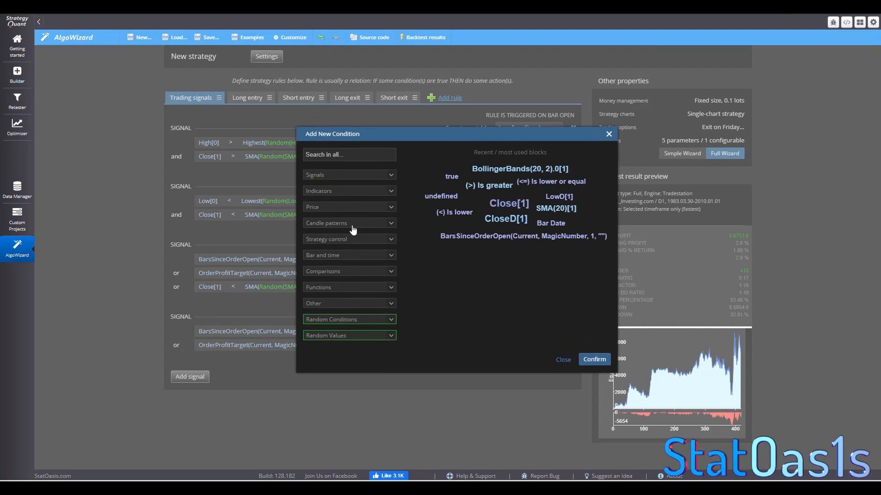
pyautogui.click(502, 205)
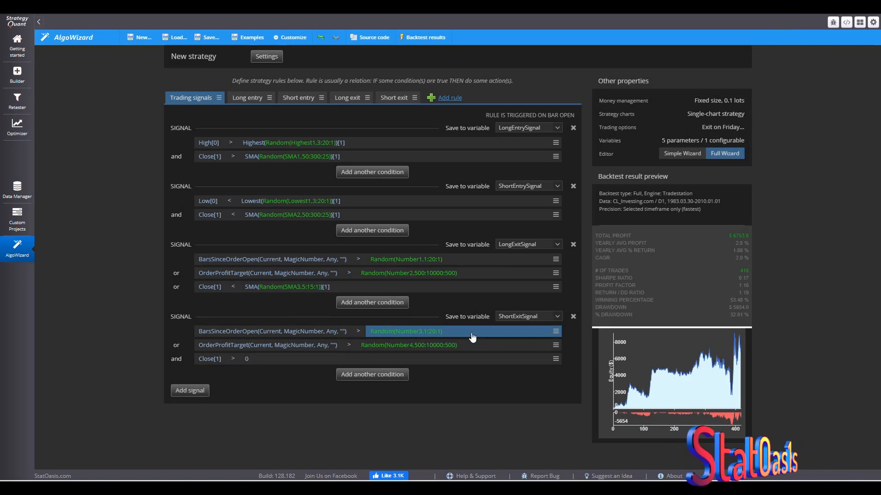
pyautogui.click(371, 286)
pyautogui.click(572, 267)
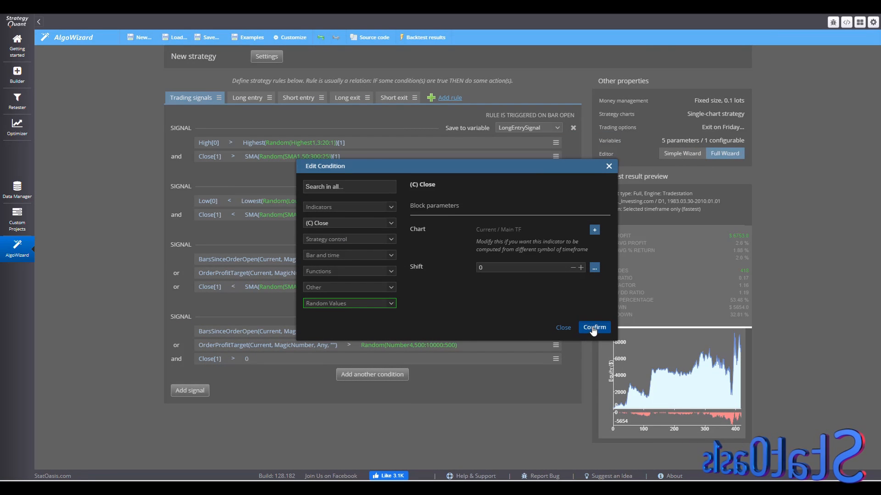
pyautogui.click(593, 328)
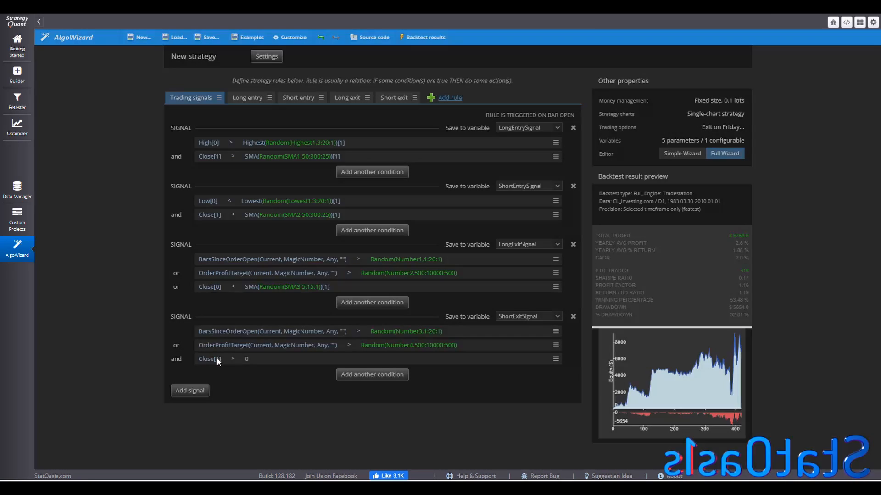
pyautogui.click(218, 358)
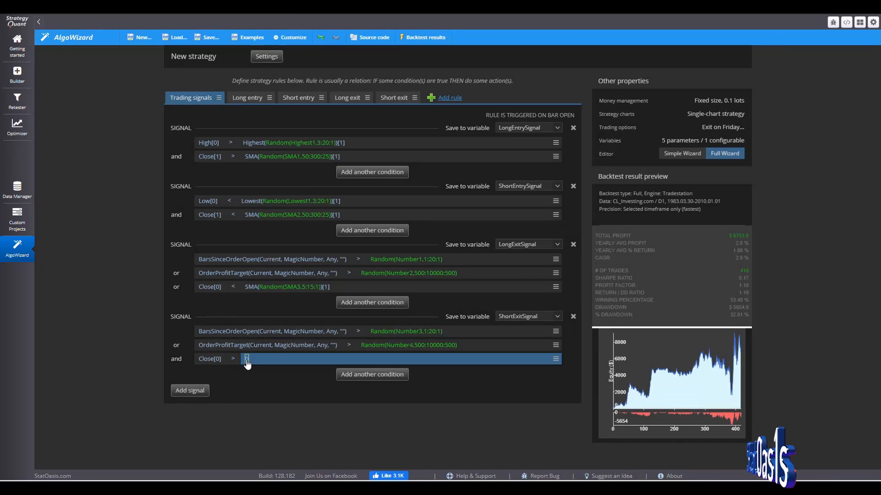
pyautogui.click(247, 360)
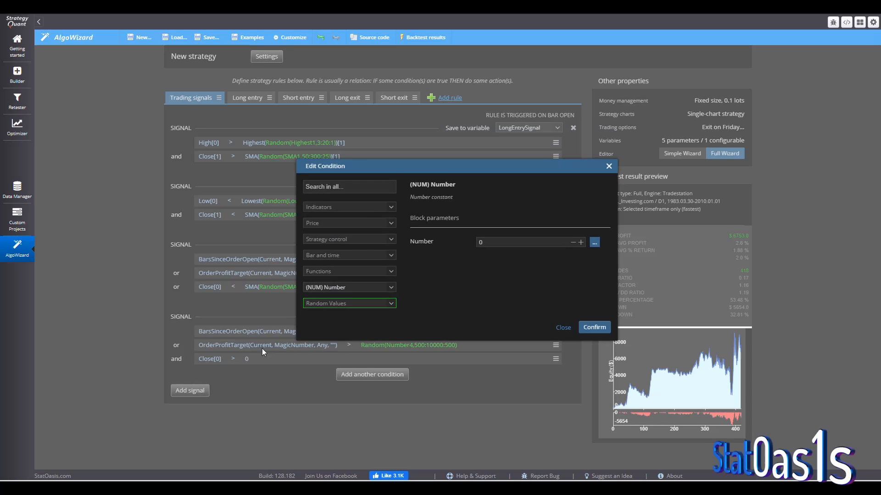
pyautogui.click(356, 187)
pyautogui.write('sma')
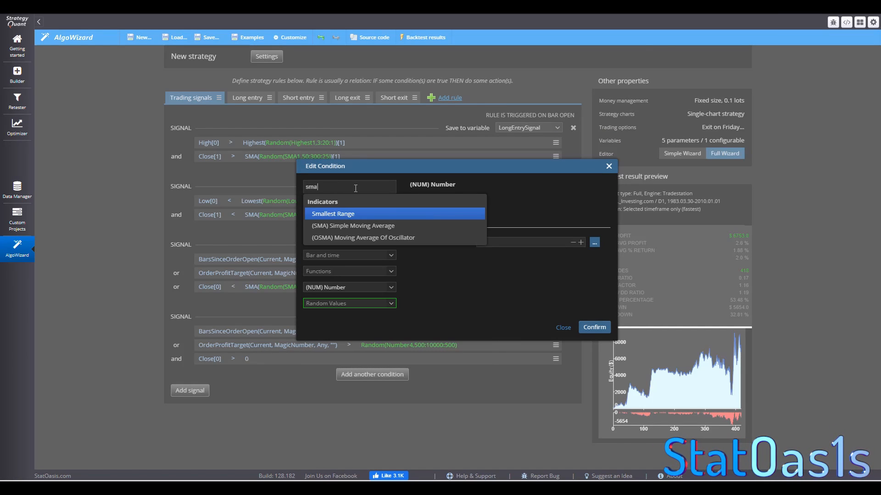
pyautogui.click(362, 226)
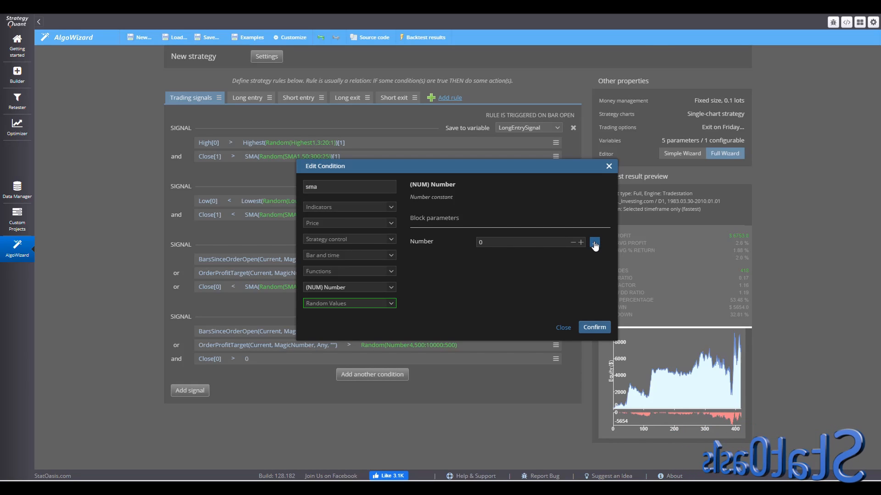
pyautogui.click(562, 328)
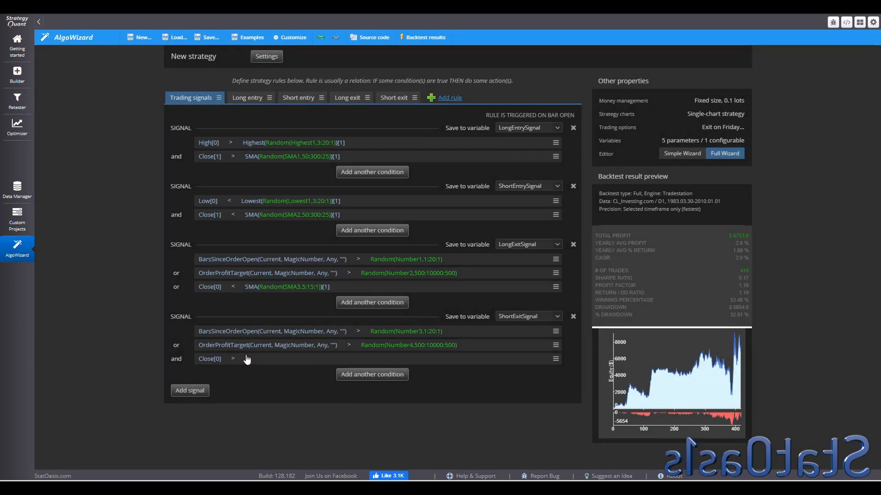
# Step: Compare Close[0] in the short exit signal with a Simple Moving Average whose random period range is 5:15:1
pyautogui.click(247, 360)
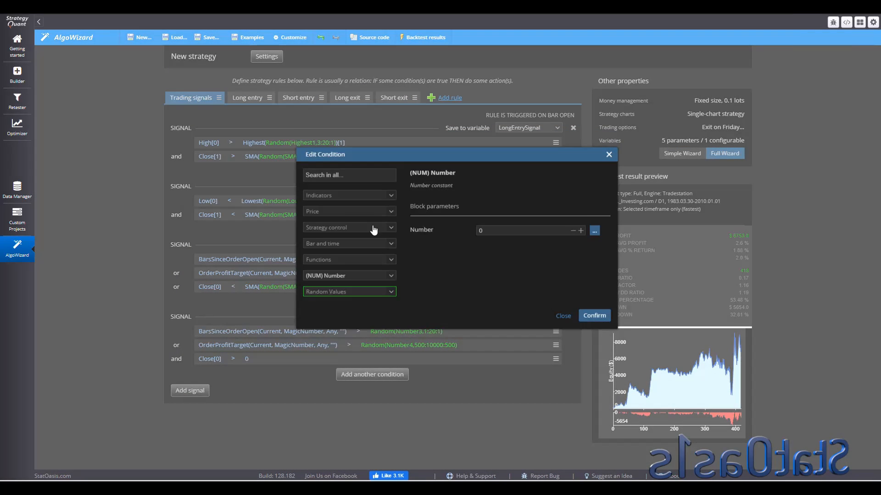
pyautogui.click(337, 185)
pyautogui.write('sma')
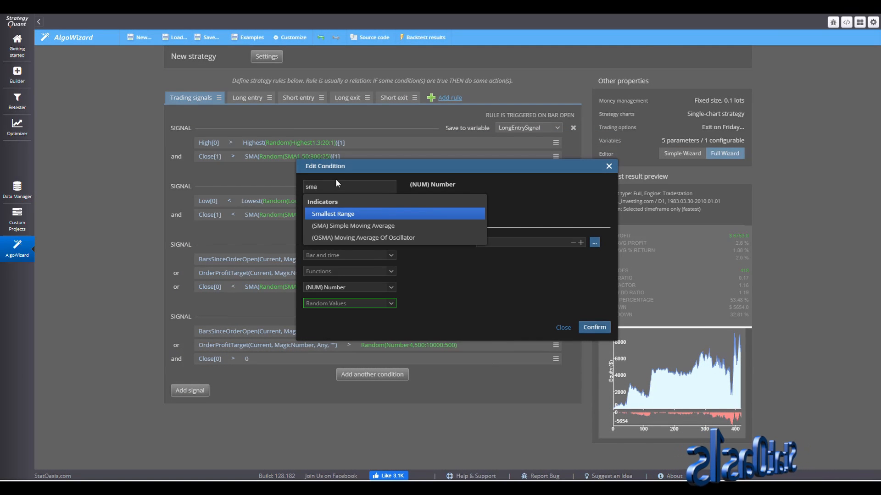
pyautogui.click(355, 227)
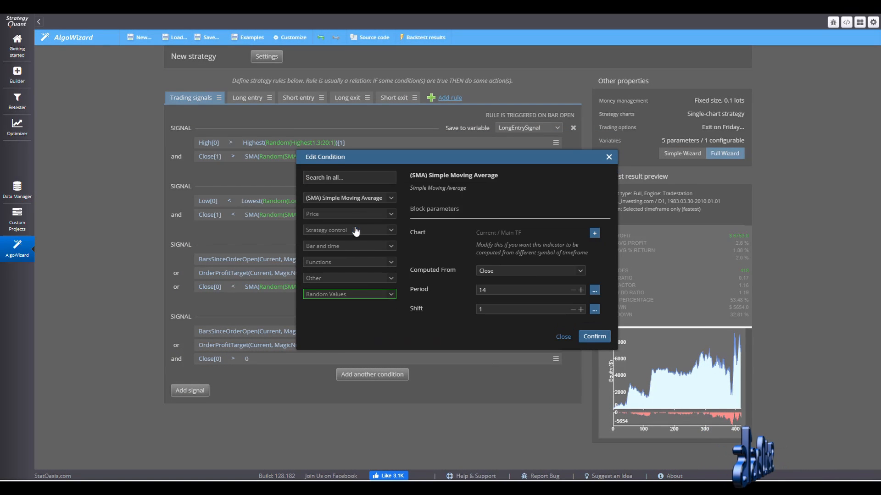
pyautogui.click(596, 292)
pyautogui.click(607, 295)
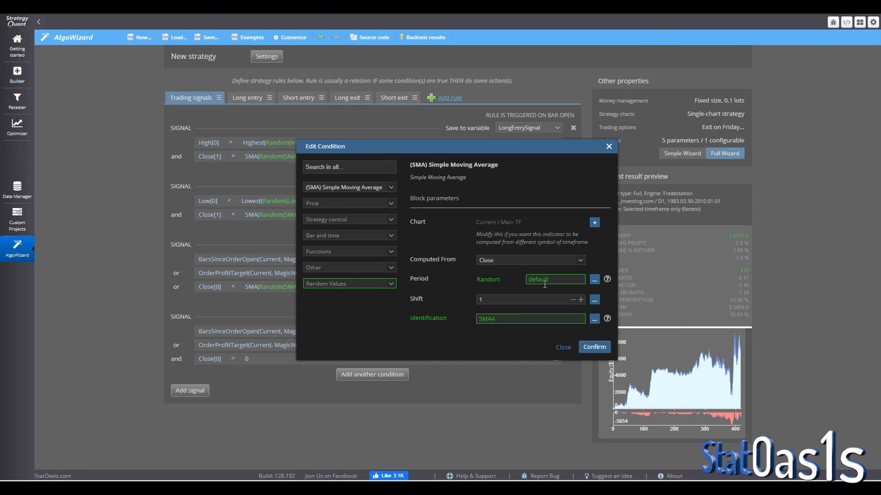
pyautogui.moveTo(558, 279); pyautogui.dragTo(504, 277)
pyautogui.write('5')
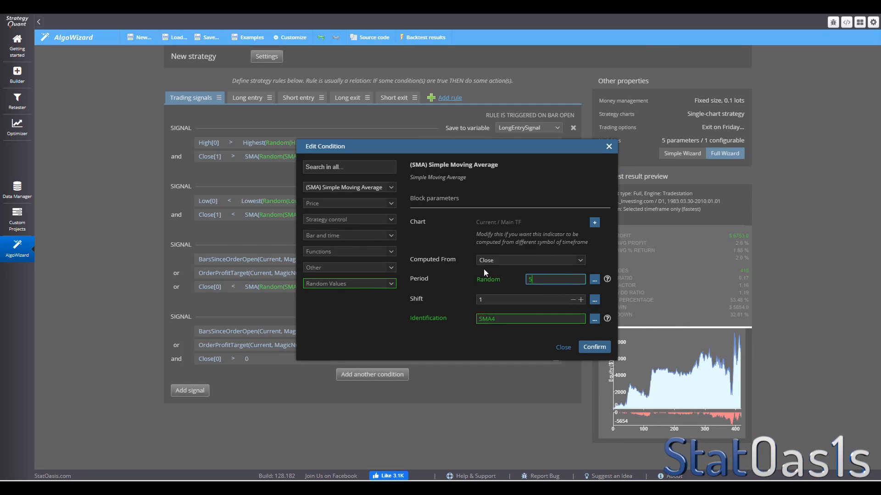
pyautogui.write(':15:1')
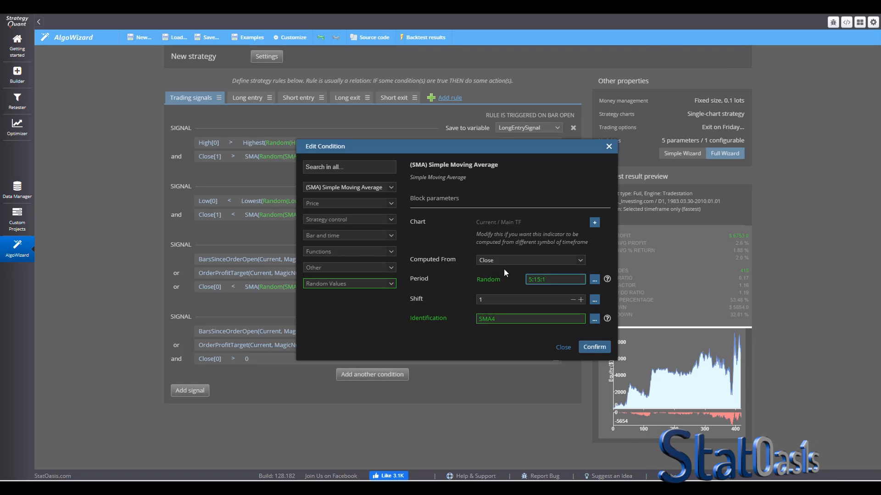
pyautogui.click(596, 348)
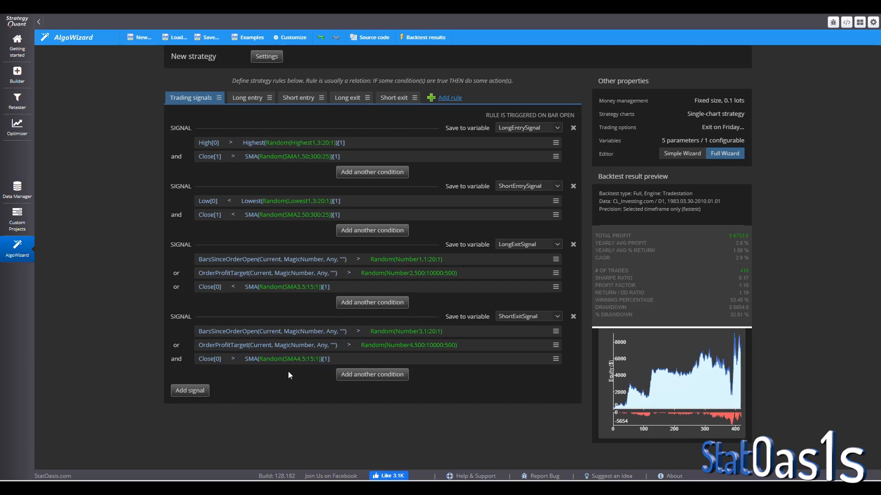
pyautogui.click(209, 38)
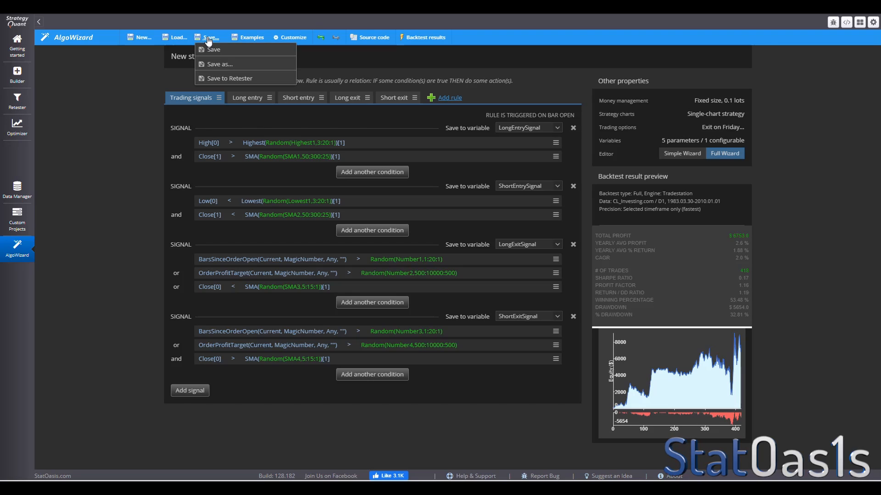
pyautogui.click(223, 60)
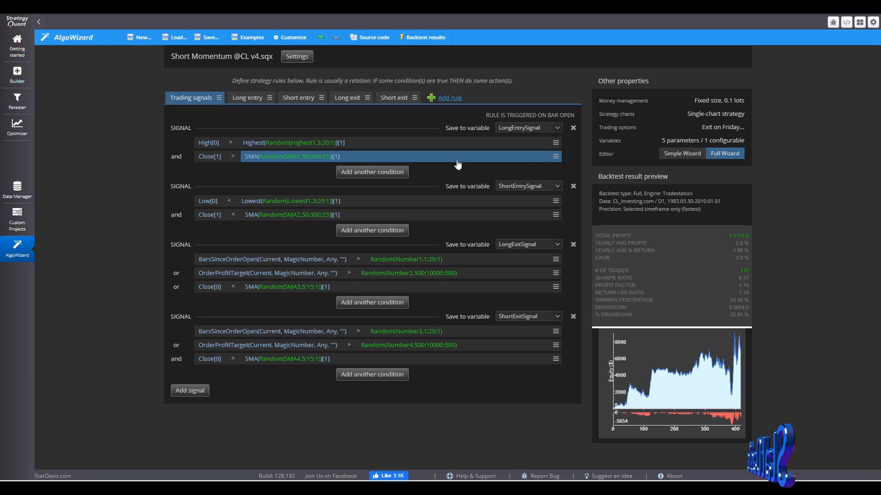
# Step: Delete the SMA comparison condition from all four entry and exit signals and save the simplified template as a separate file
pyautogui.click(556, 157)
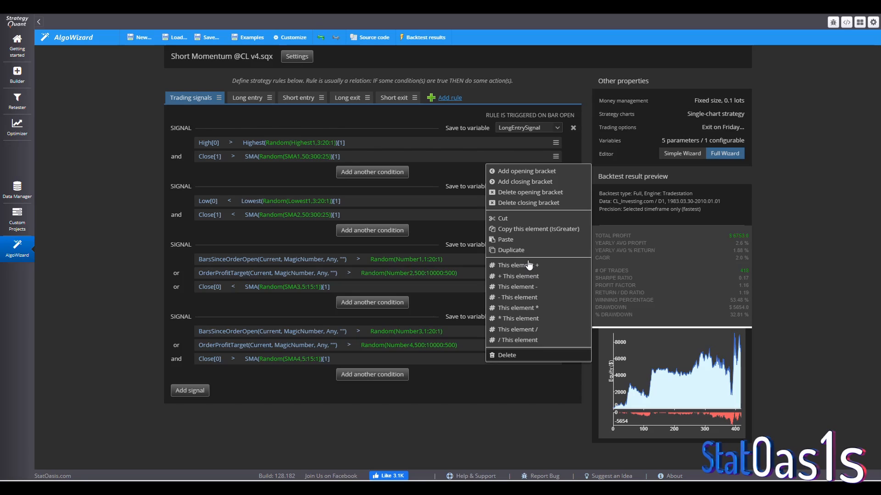
pyautogui.click(507, 355)
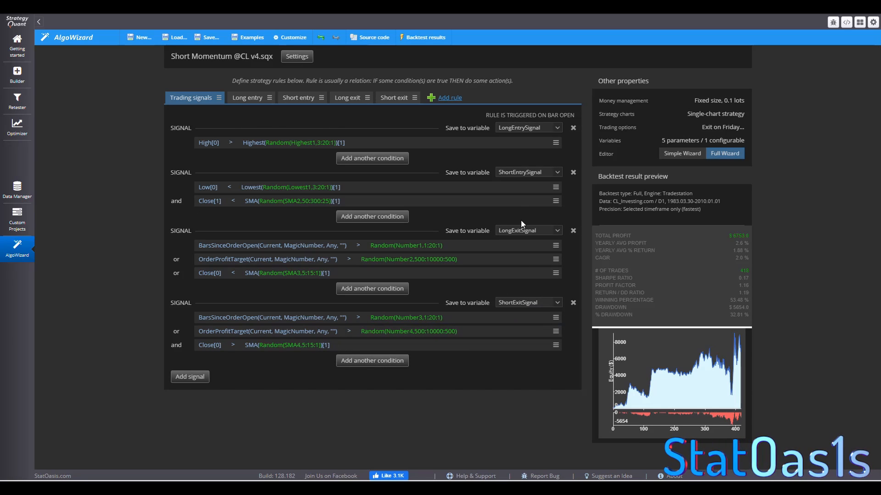
pyautogui.click(555, 202)
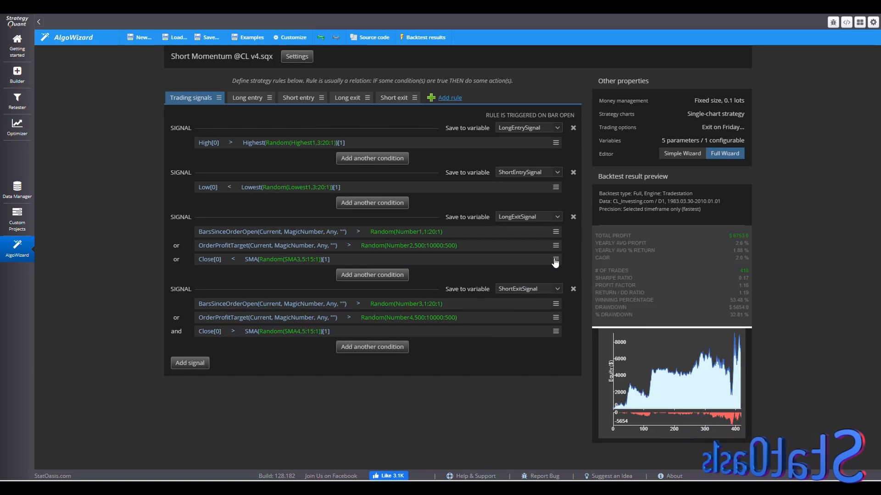
pyautogui.click(555, 260)
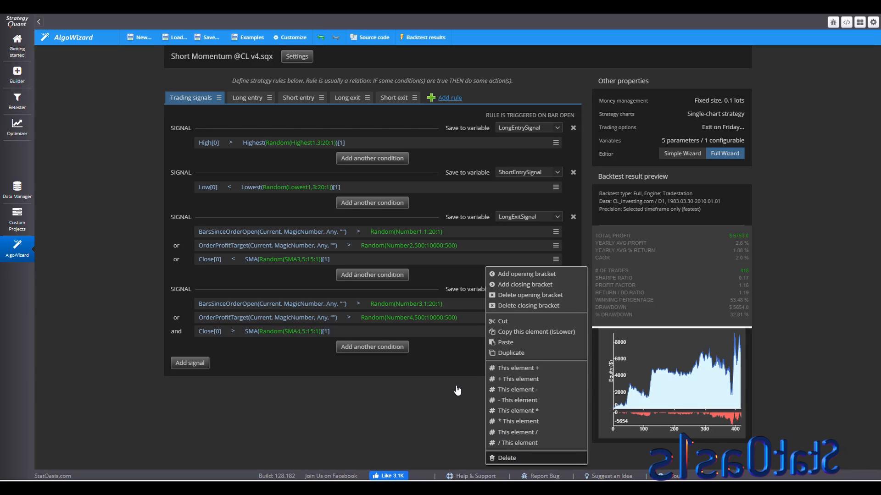
pyautogui.click(509, 458)
pyautogui.click(555, 317)
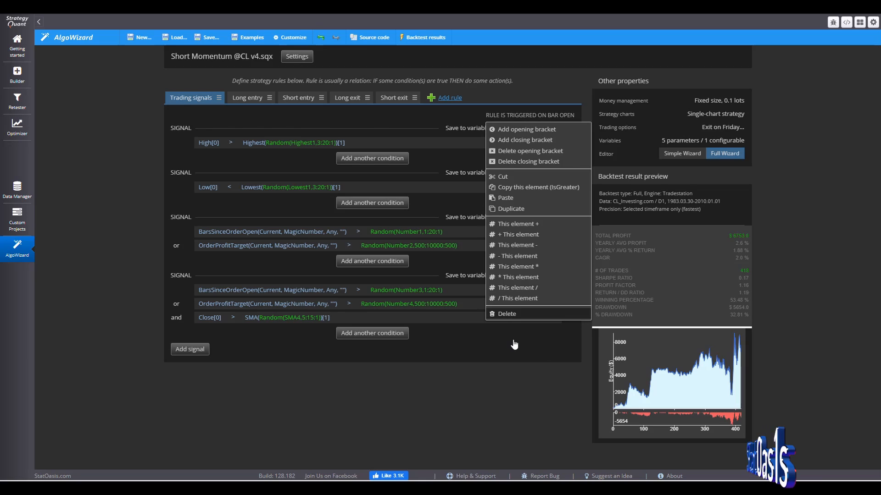
pyautogui.click(511, 314)
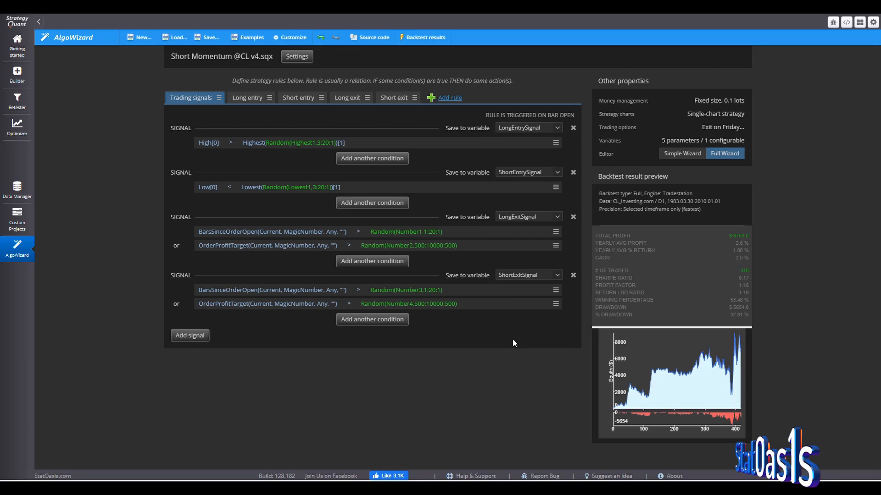
pyautogui.click(202, 41)
pyautogui.click(213, 64)
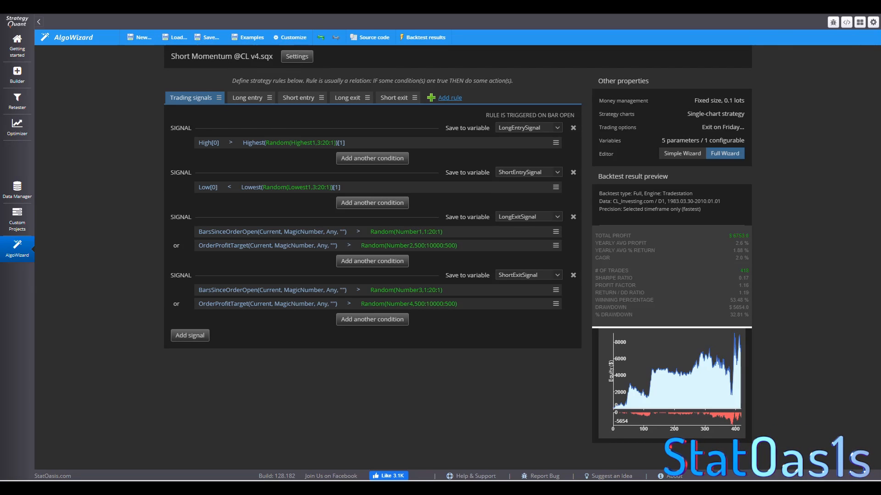
pyautogui.click(17, 73)
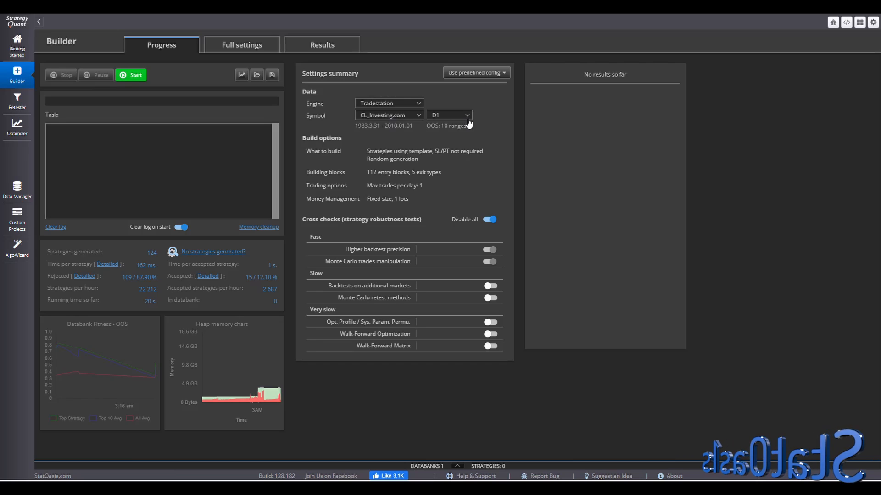
pyautogui.click(268, 53)
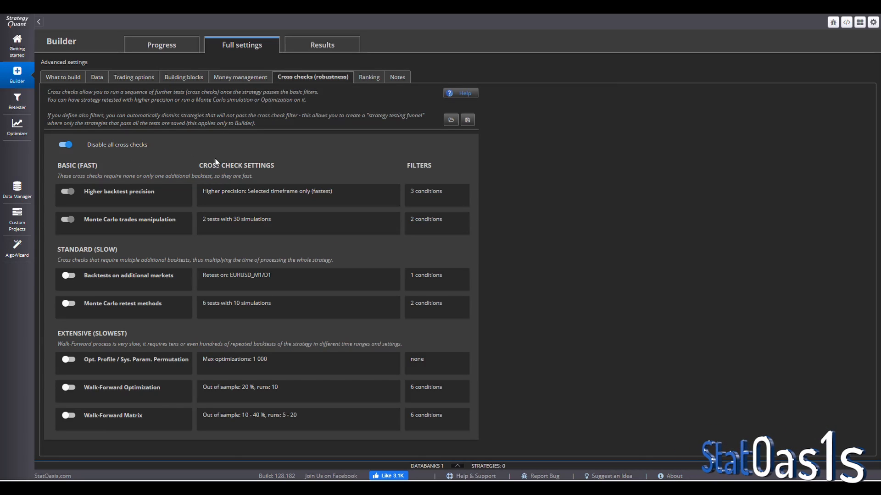
pyautogui.click(240, 77)
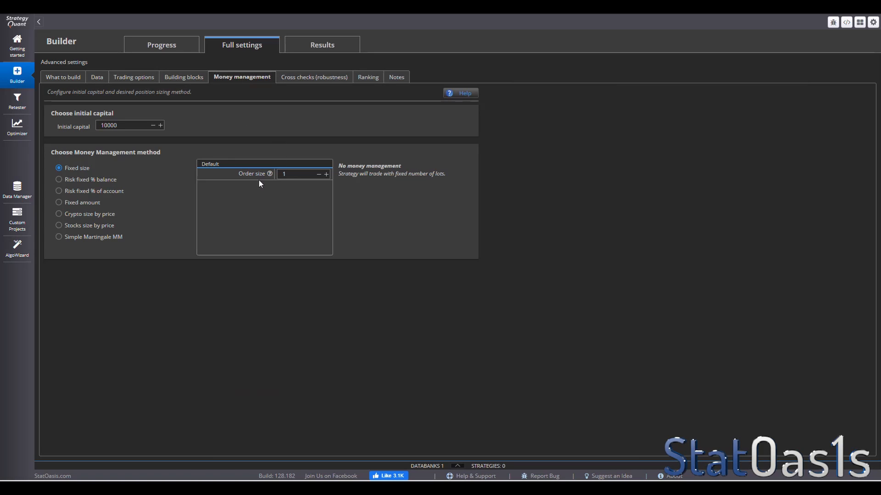
pyautogui.click(174, 78)
pyautogui.click(135, 77)
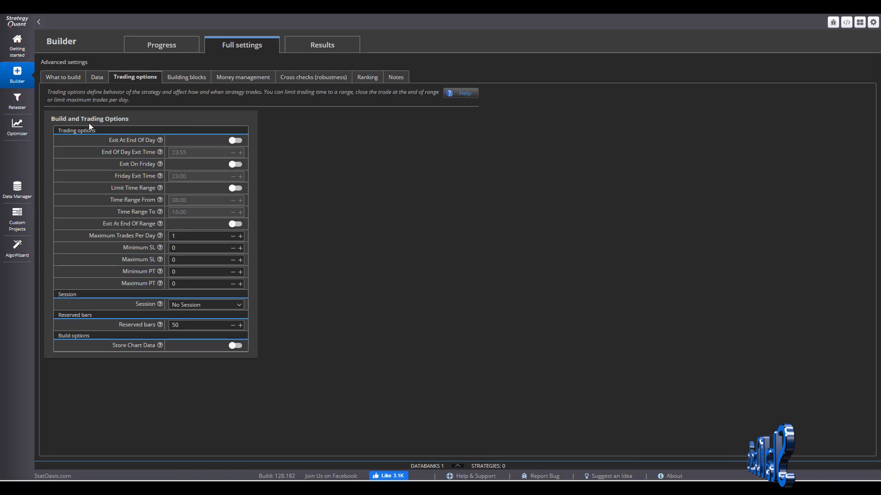
pyautogui.click(98, 78)
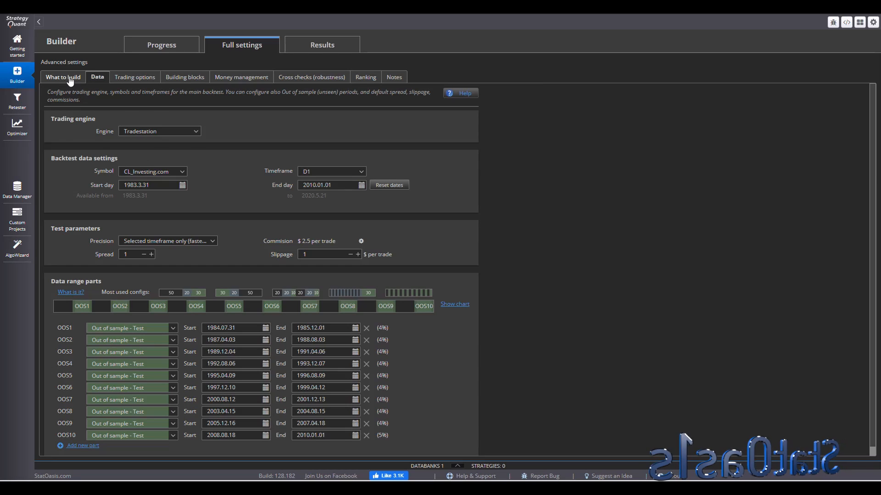
pyautogui.click(51, 78)
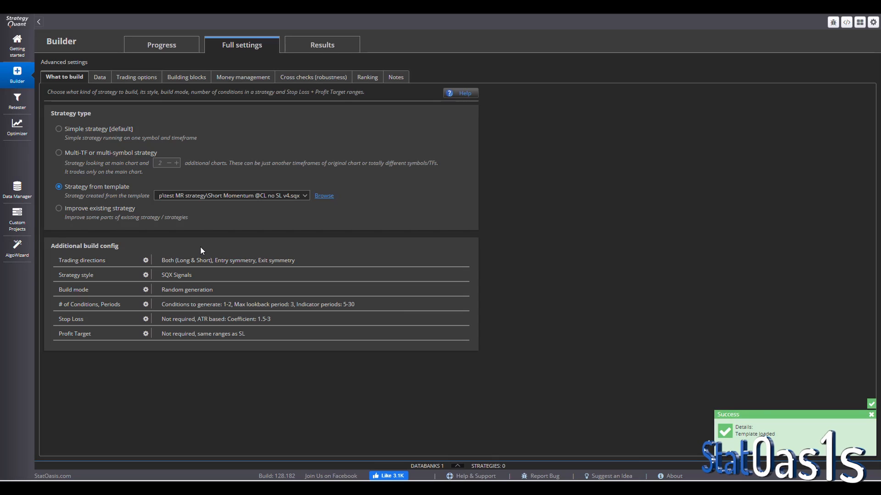
# Step: Start generating strategies from the template, and check the results databank and the ranking filters while the build runs
pyautogui.click(82, 45)
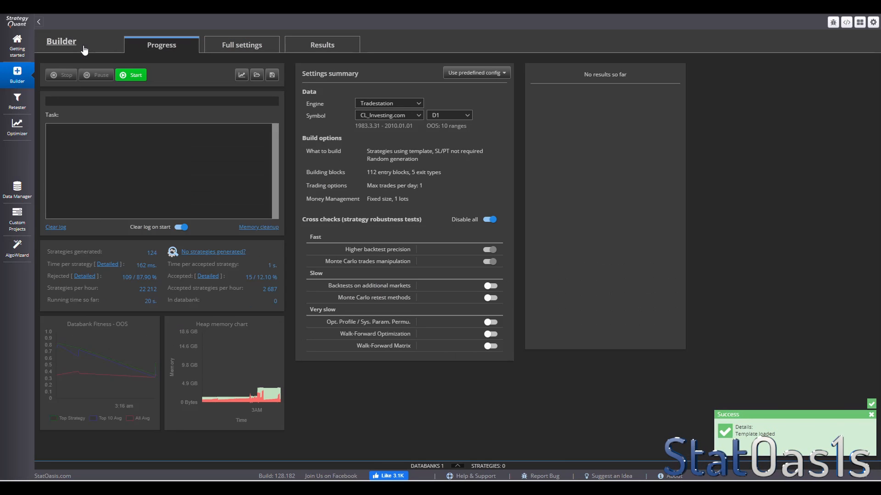
pyautogui.click(132, 75)
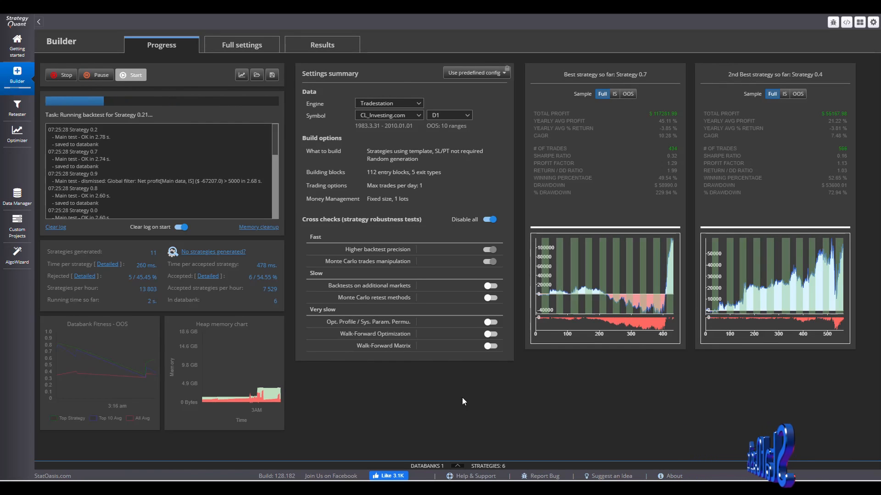
pyautogui.click(457, 466)
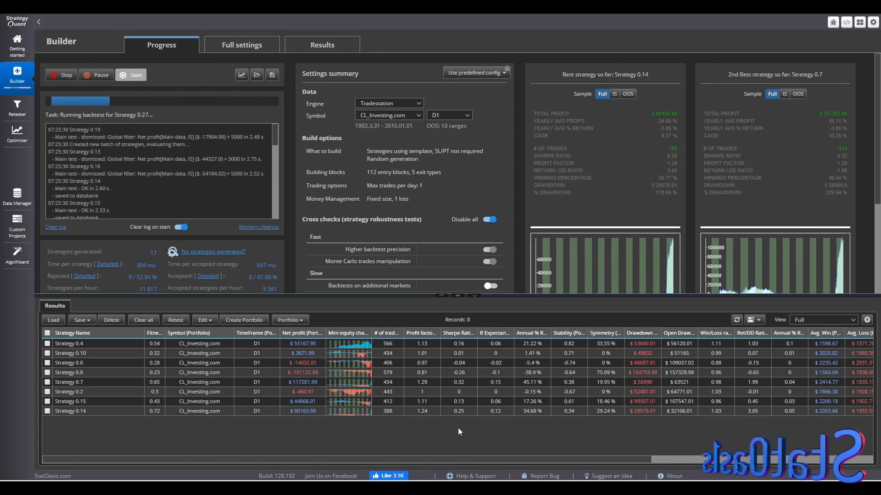
pyautogui.click(242, 45)
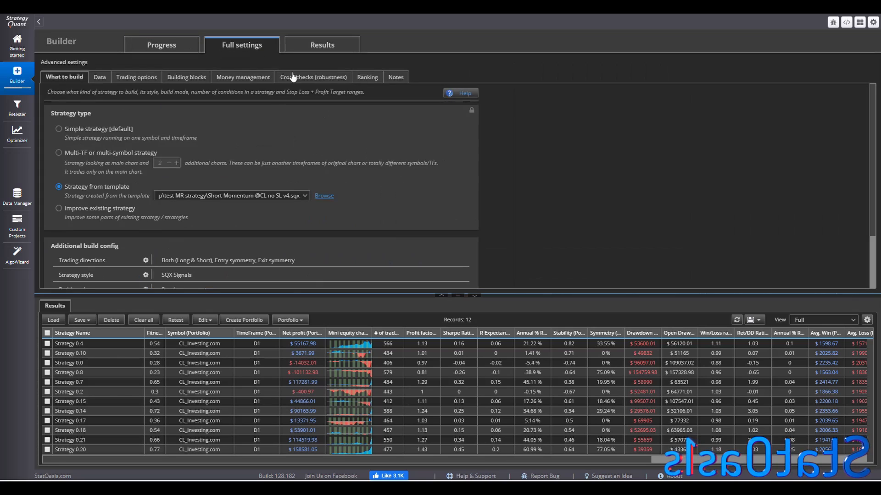
pyautogui.click(367, 77)
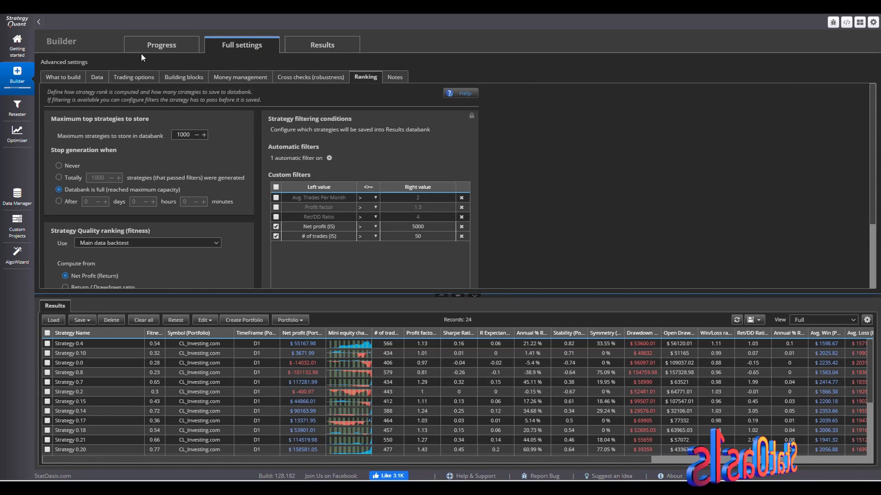
pyautogui.click(167, 44)
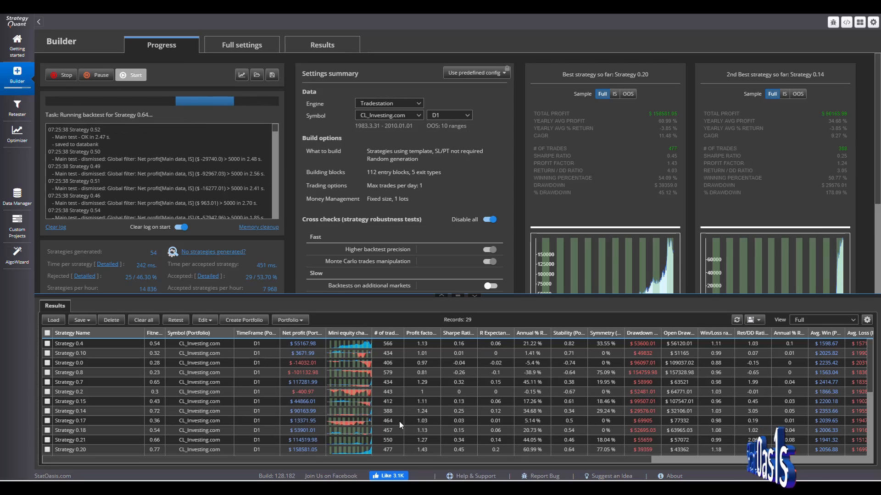
pyautogui.click(474, 297)
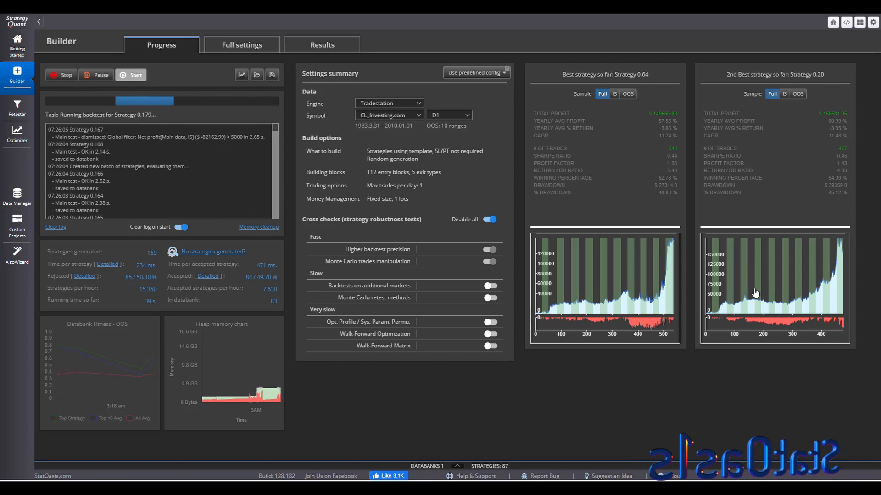
# Step: Examine the source code of Strategy 0.20 and the equity chart of Strategy 0.307 from the generated results
pyautogui.doubleClick(755, 292)
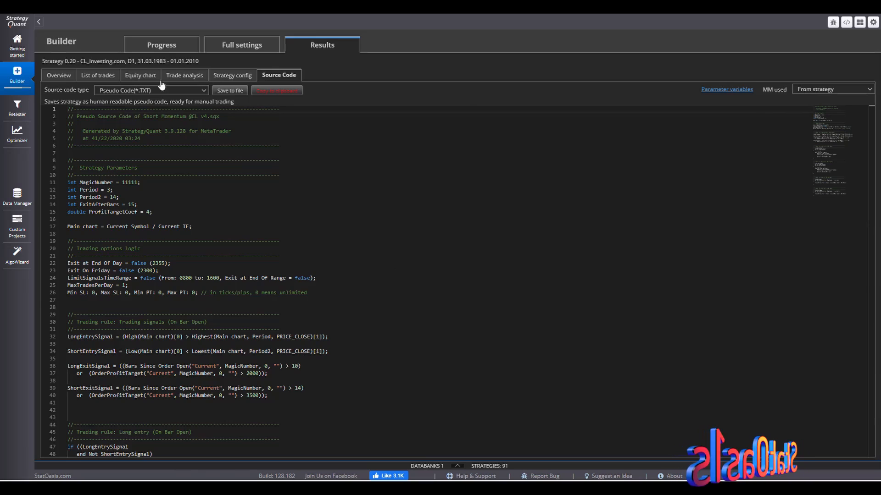
pyautogui.click(140, 75)
pyautogui.click(292, 369)
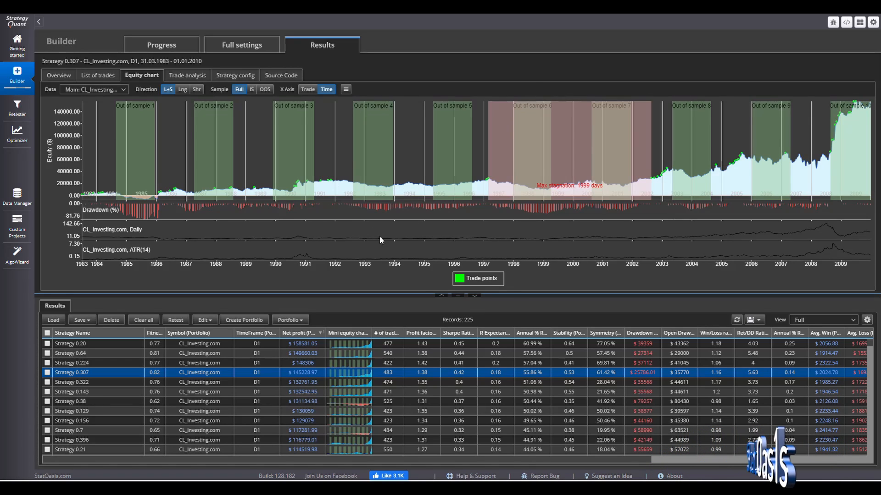
pyautogui.click(475, 296)
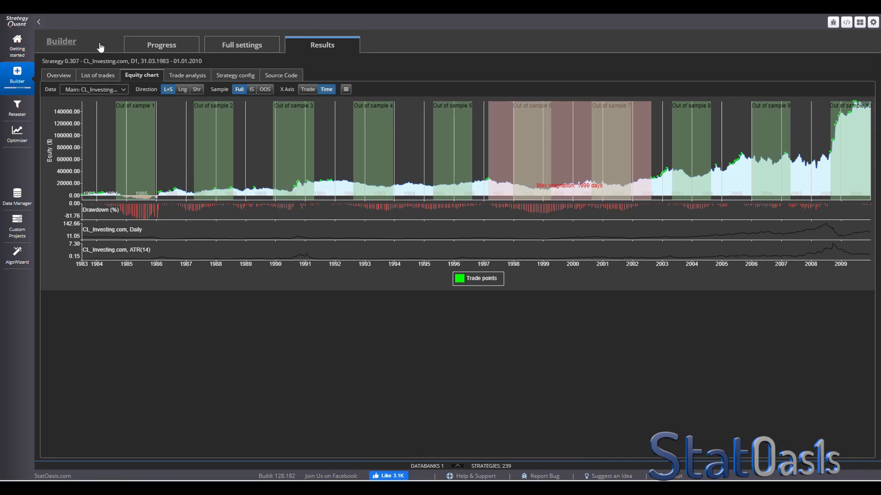
# Step: Stop the generation and copy Strategy 0.307 to the Retester with the current config applied, keeping the original
pyautogui.click(152, 45)
pyautogui.click(238, 46)
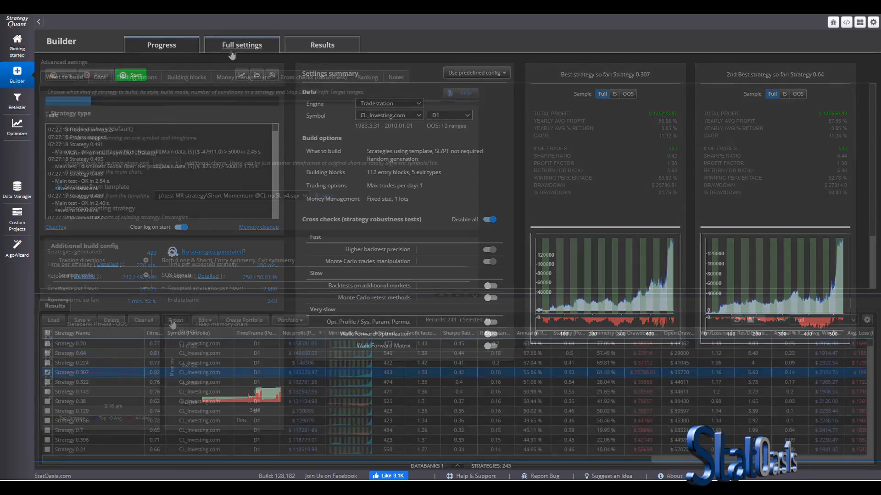
pyautogui.click(174, 321)
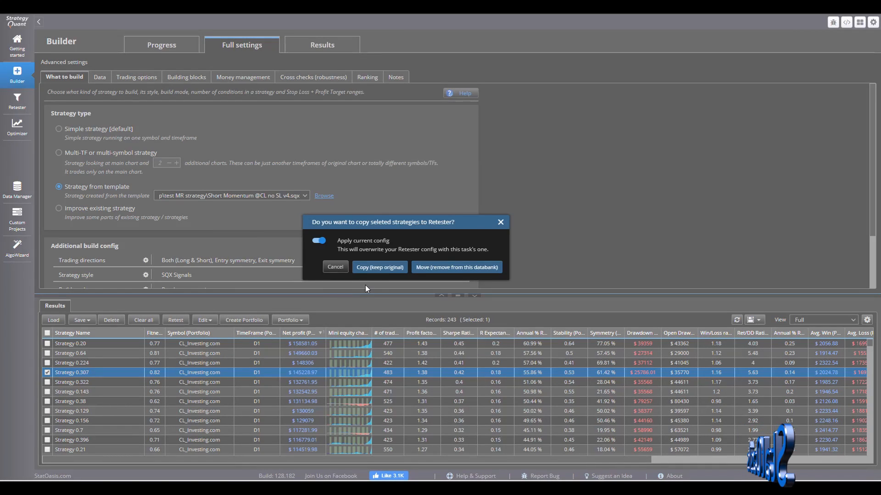
pyautogui.click(388, 271)
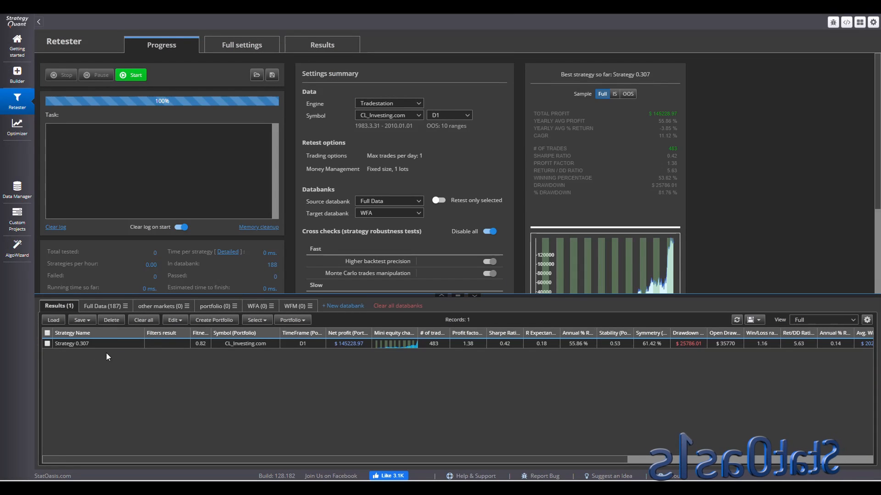
# Step: Extend the test data to 2020.5.21 without out-of-sample ranges and retest Strategy 0.307 with Results as both source and target databank
pyautogui.click(230, 47)
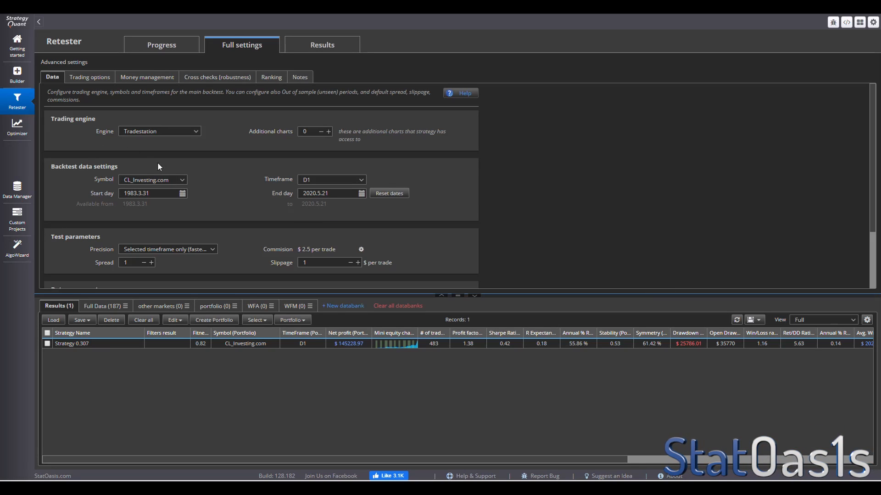
pyautogui.click(162, 46)
pyautogui.click(386, 201)
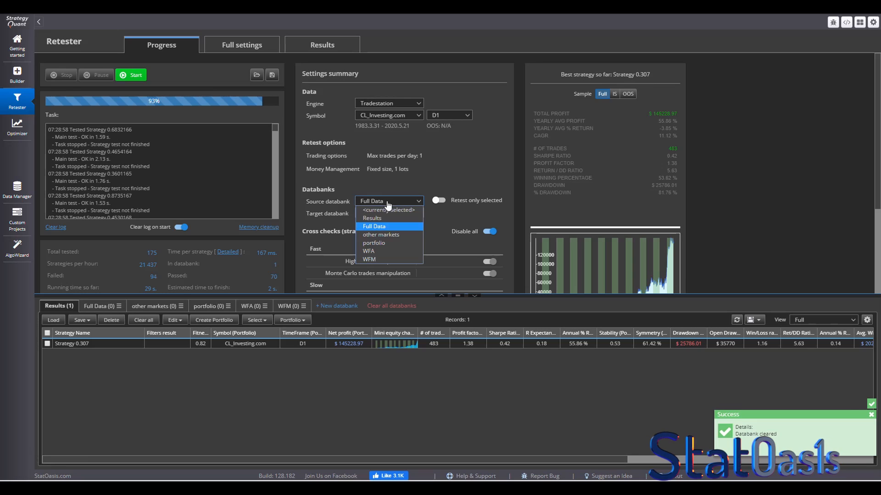
pyautogui.click(384, 218)
pyautogui.click(388, 213)
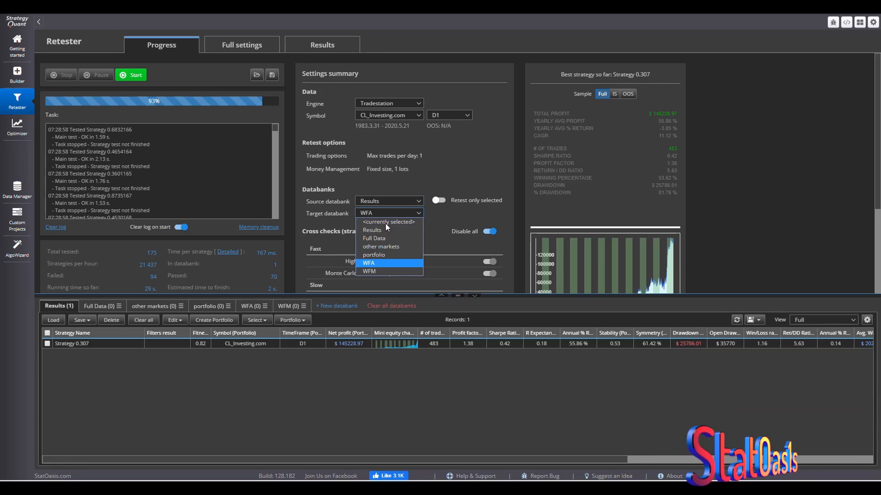
pyautogui.click(385, 223)
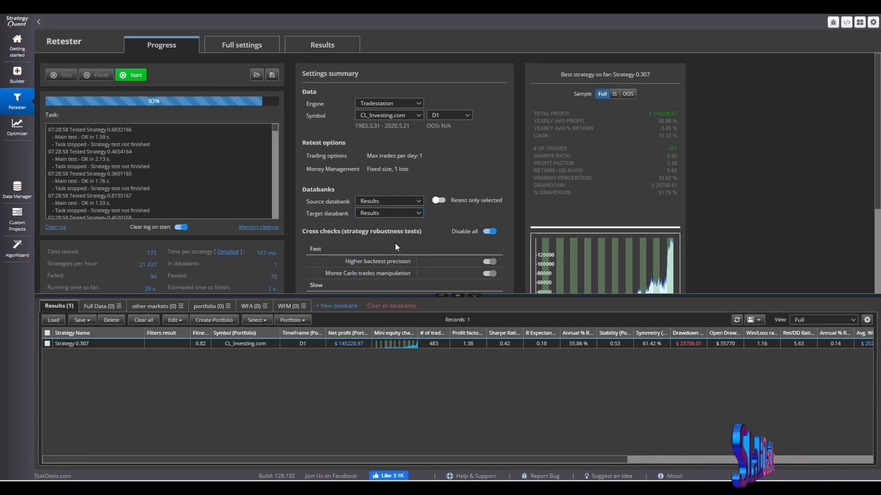
pyautogui.click(133, 76)
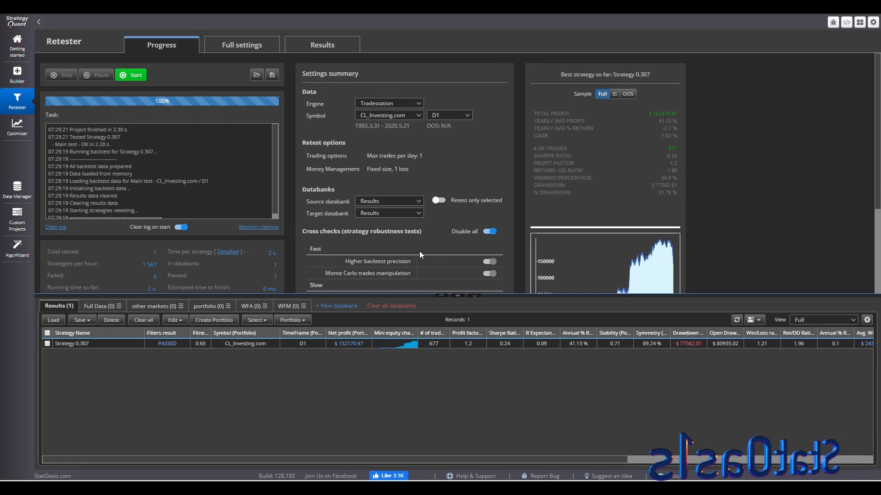
# Step: Examine the enlarged equity chart of the retested Strategy 0.307, including its drawdown, daily price and ATR curves
pyautogui.click(610, 272)
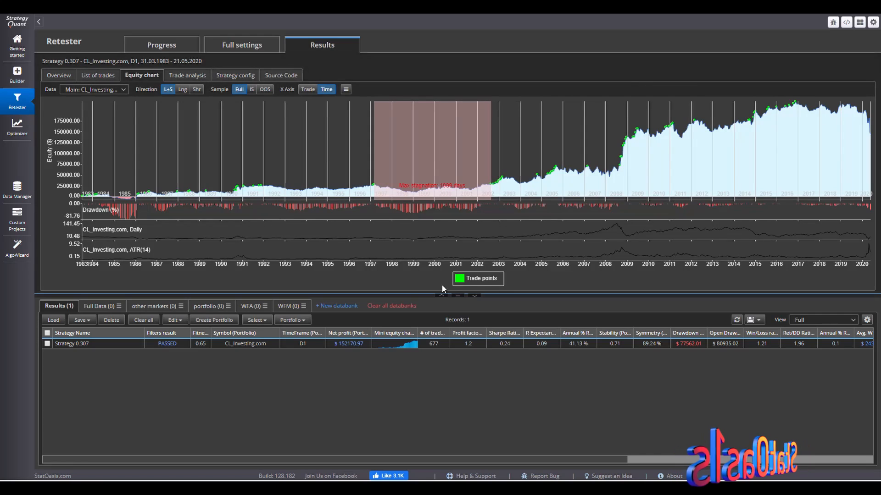
pyautogui.click(474, 296)
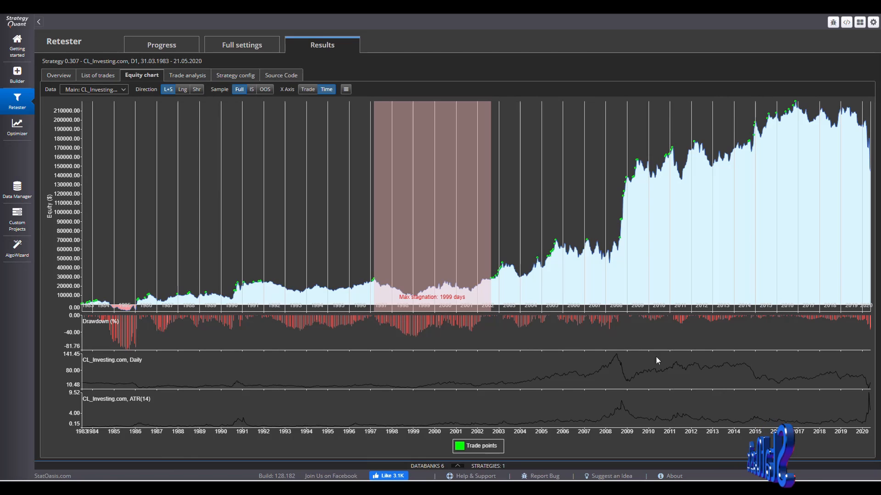
pyautogui.moveTo(660, 371)
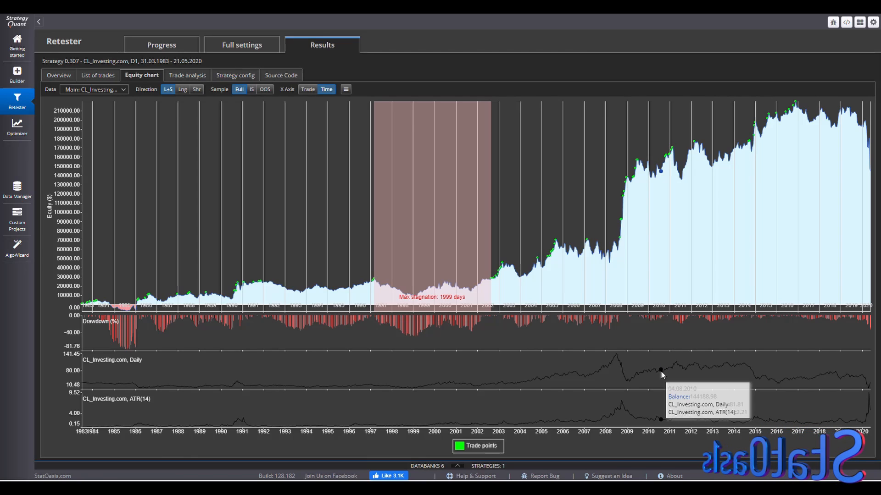